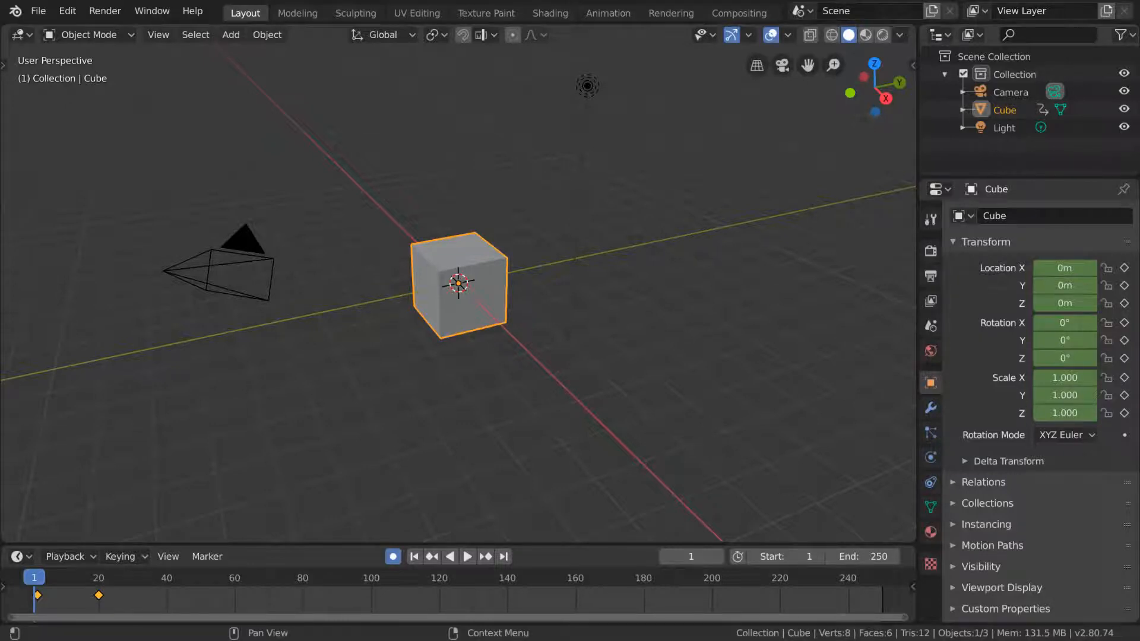
Show the scene's render settings, render a still image of the current frame, and close the render result.
click(930, 252)
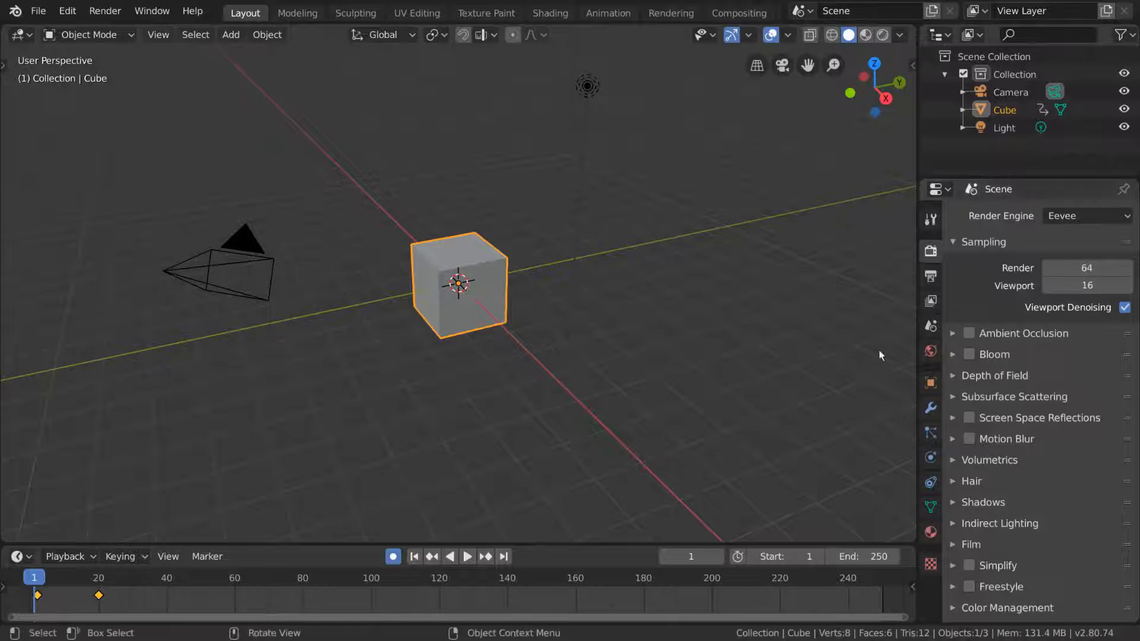
click(118, 13)
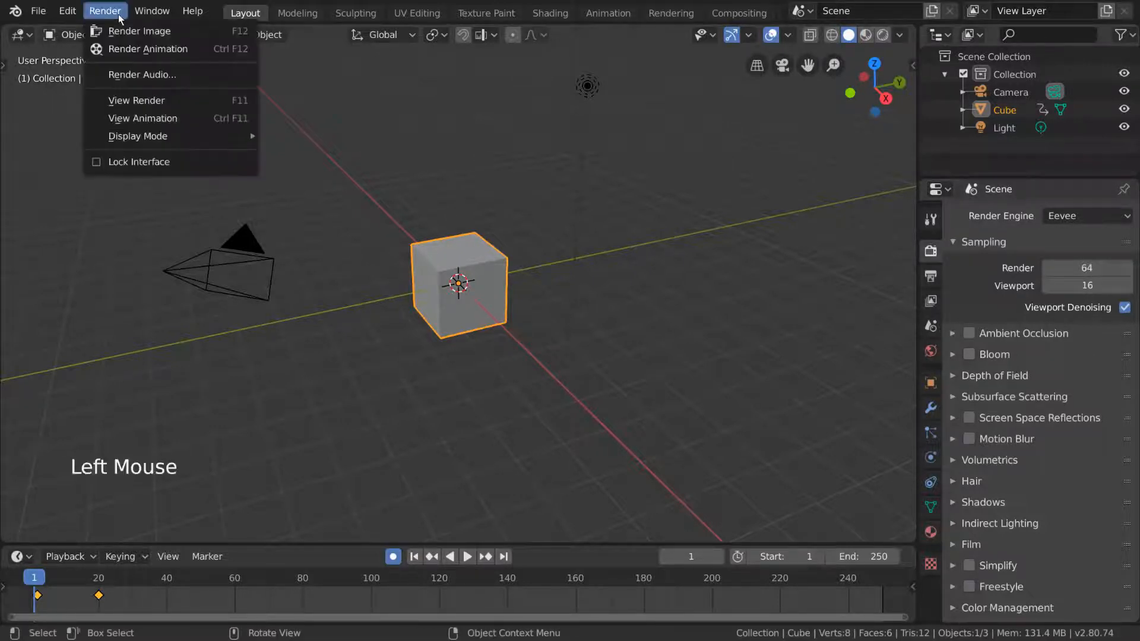
click(219, 33)
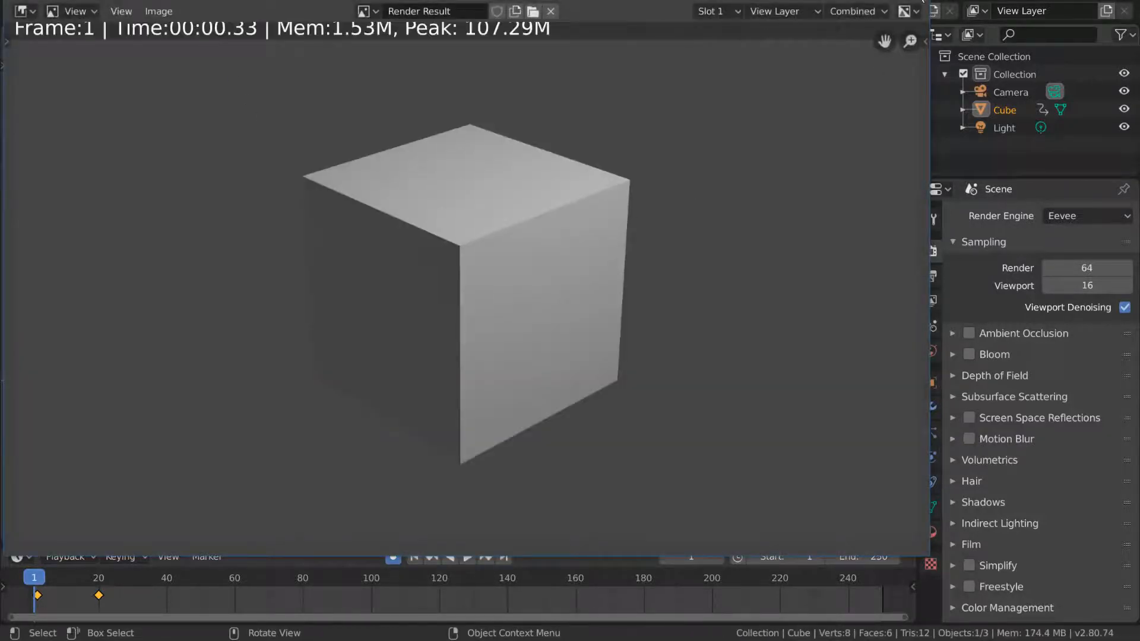
key(Escape)
Start rendering the cube's animation and close the render window.
click(108, 12)
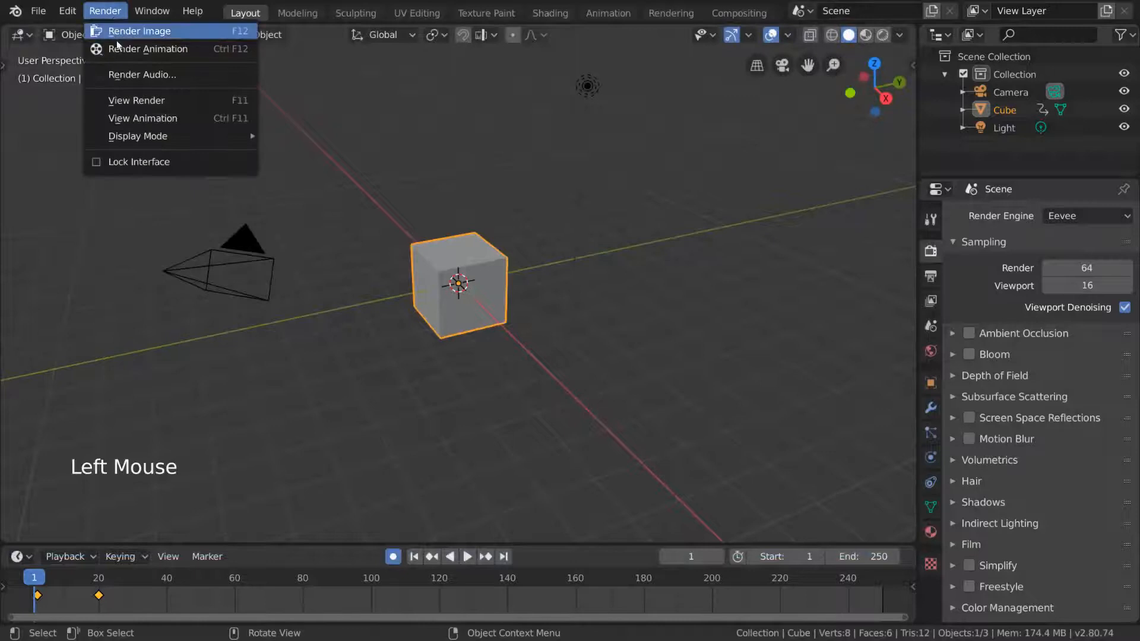
click(209, 52)
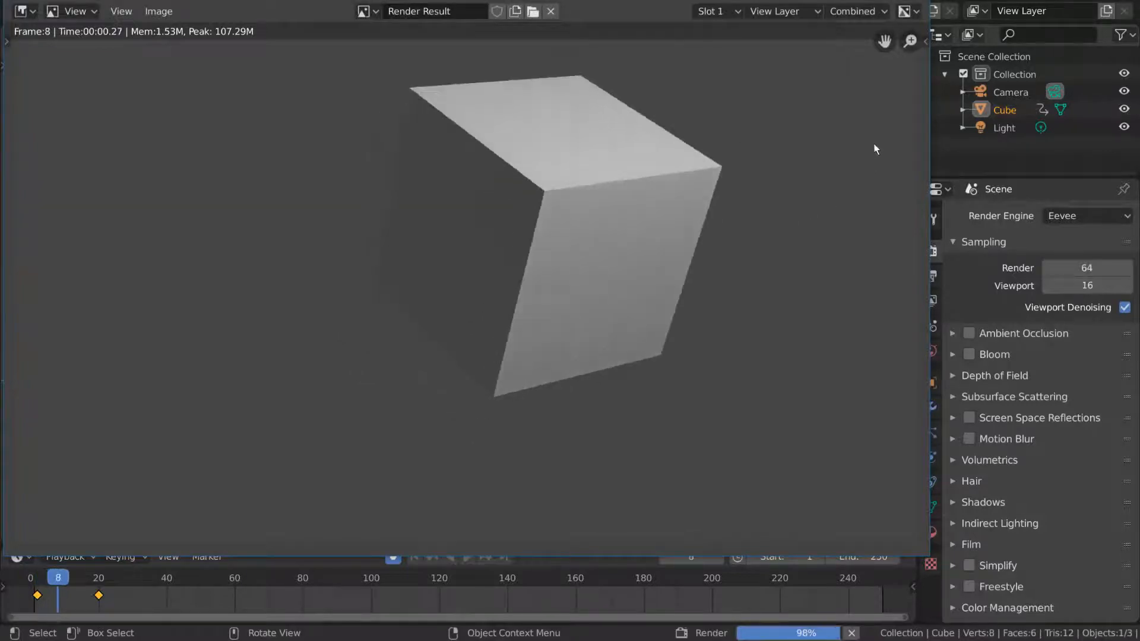
click(921, 0)
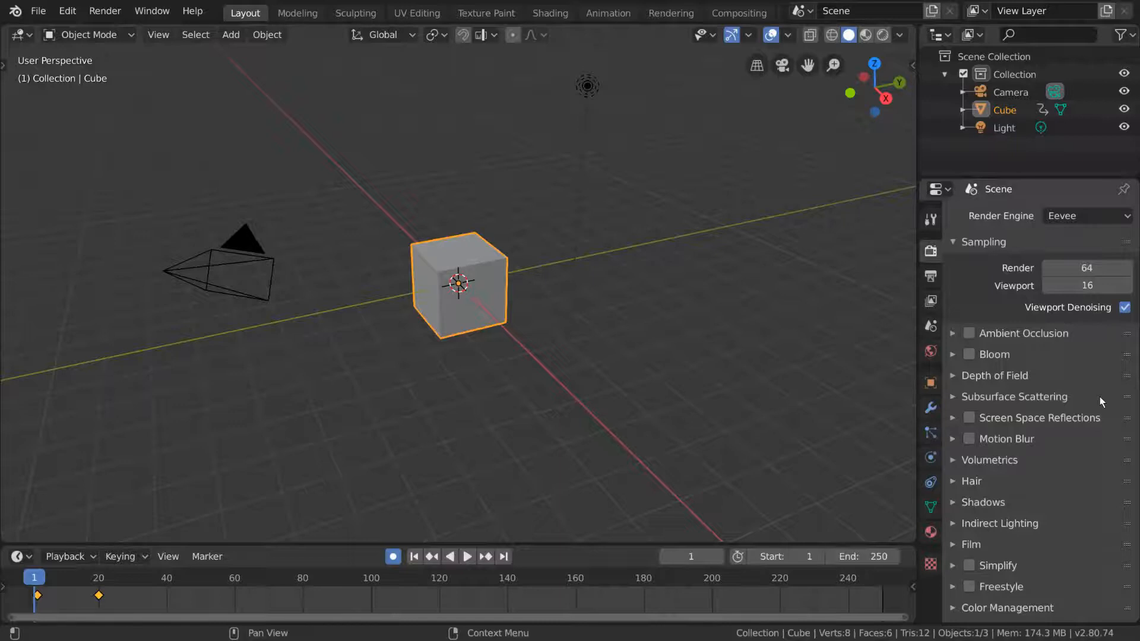
Switch the render engine to Workbench, to Cycles, and back to Eevee.
click(1125, 218)
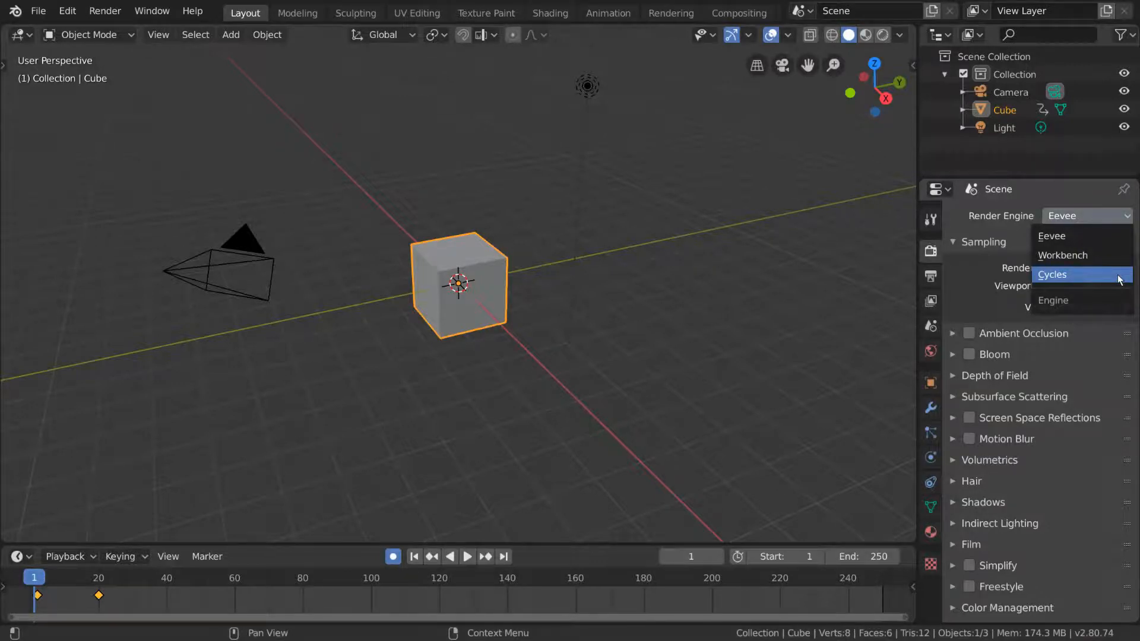
click(1119, 255)
click(1116, 217)
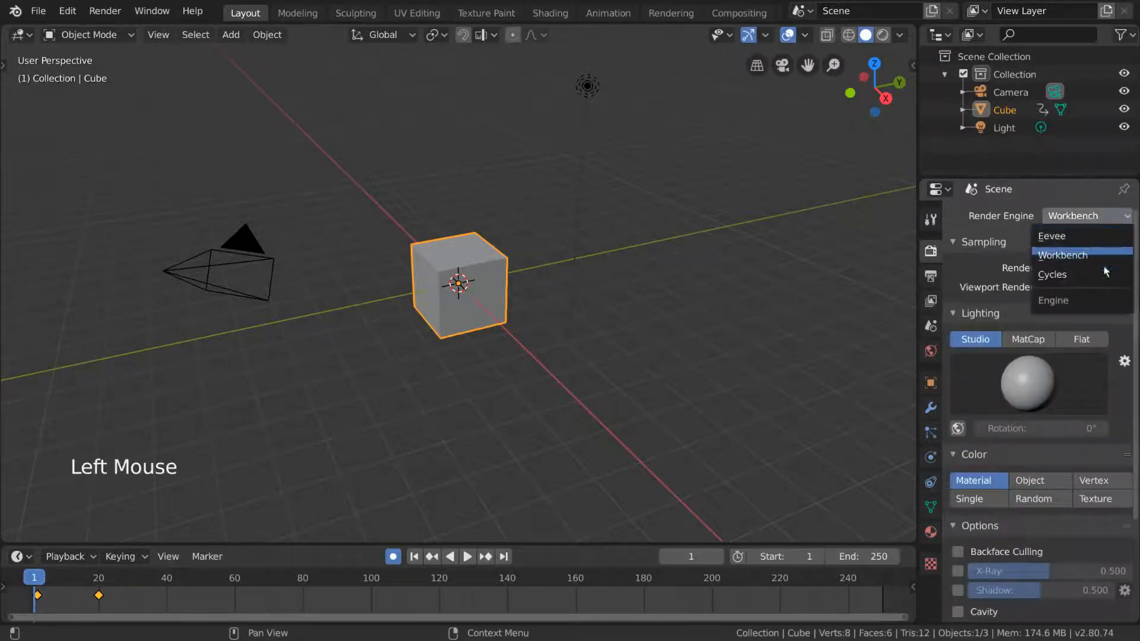
click(1103, 272)
click(1098, 215)
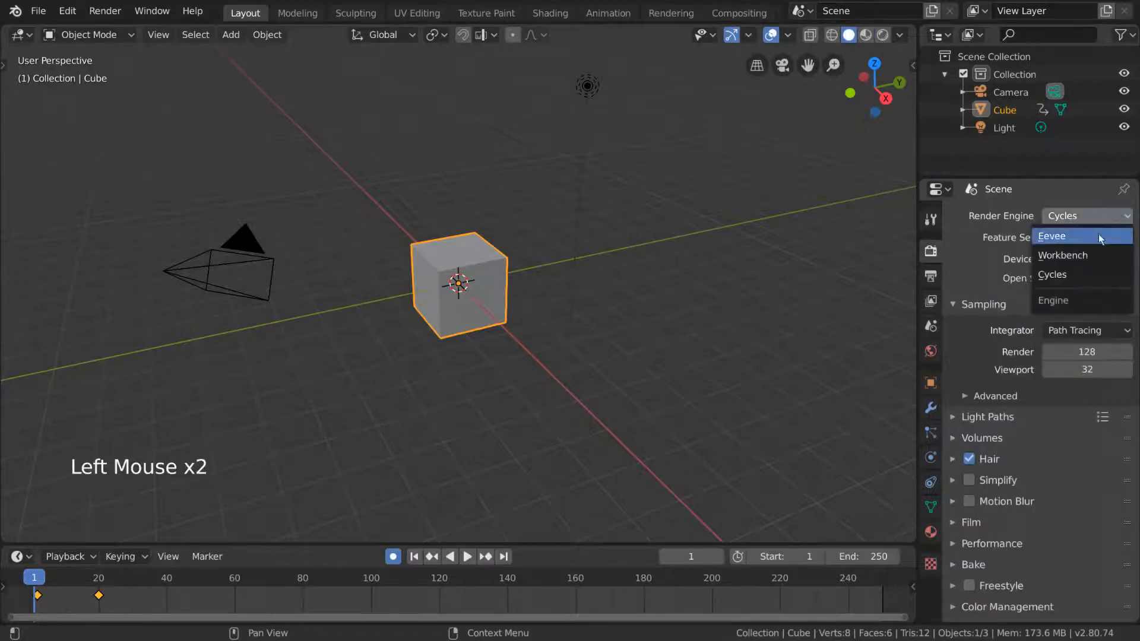
click(1098, 236)
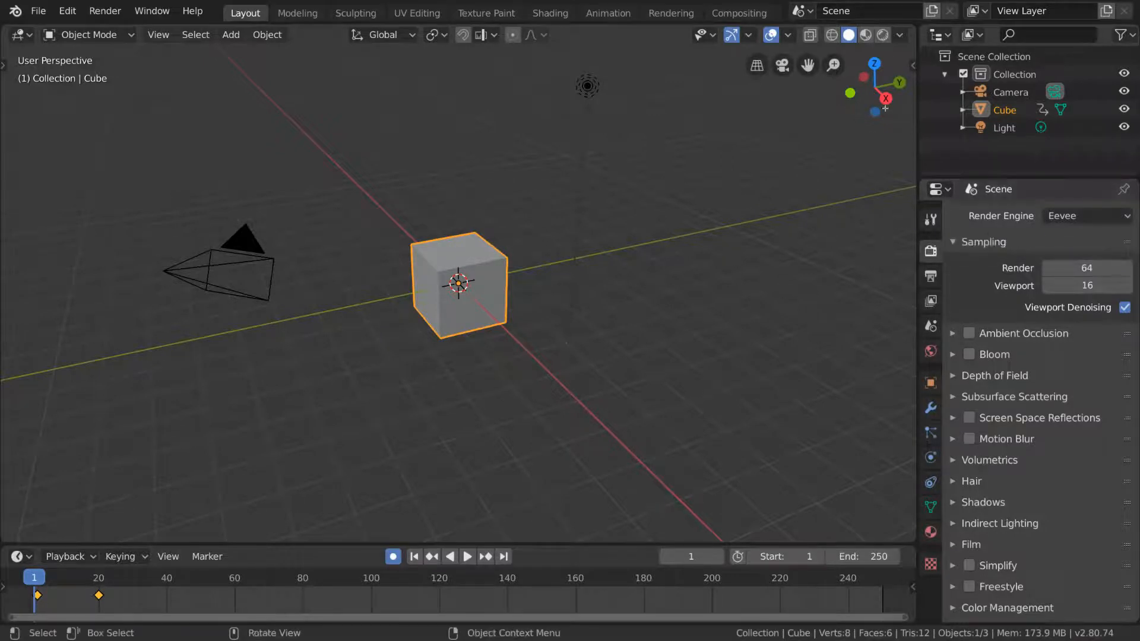
Preview the scene in rendered viewport shading with Eevee and Cycles, and return to Eevee with solid shading.
click(885, 34)
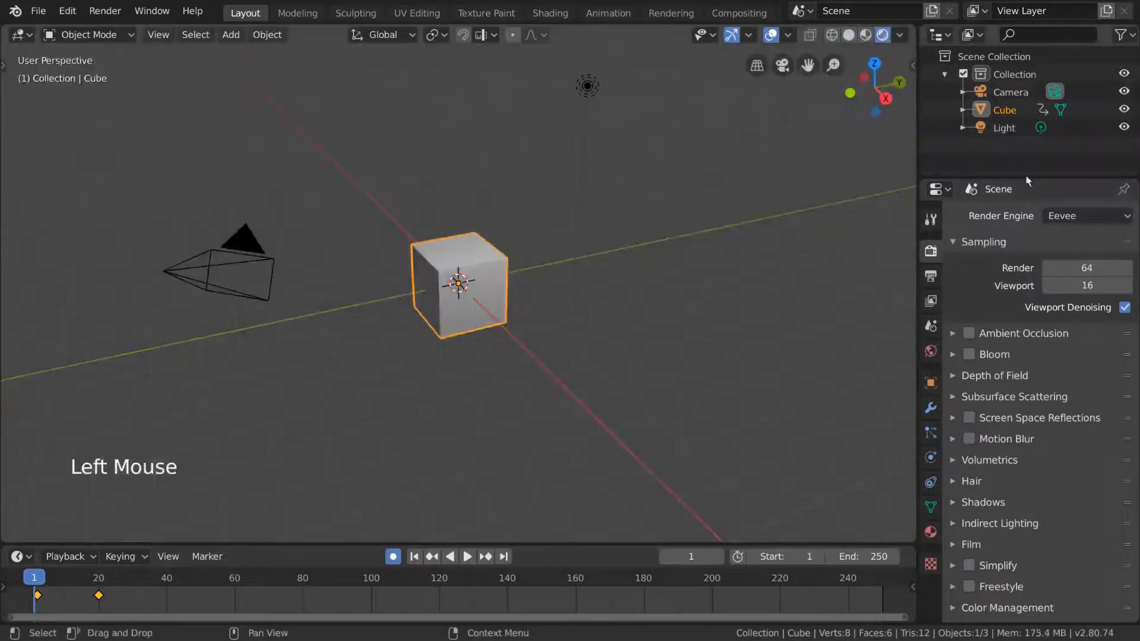
click(1099, 215)
click(1092, 270)
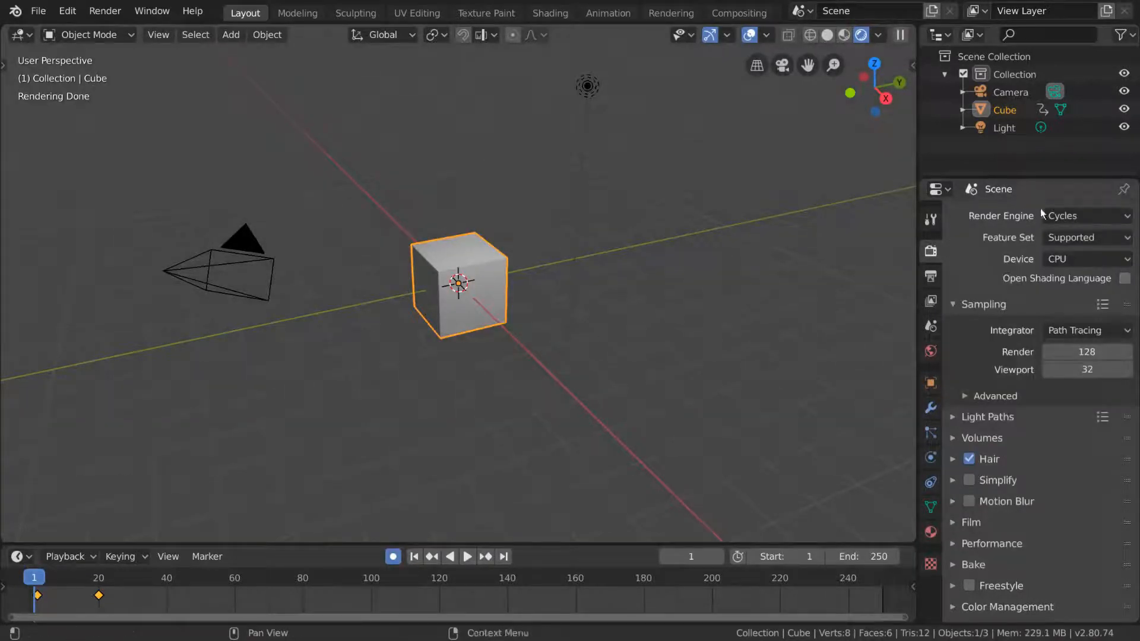
click(1075, 215)
click(1079, 238)
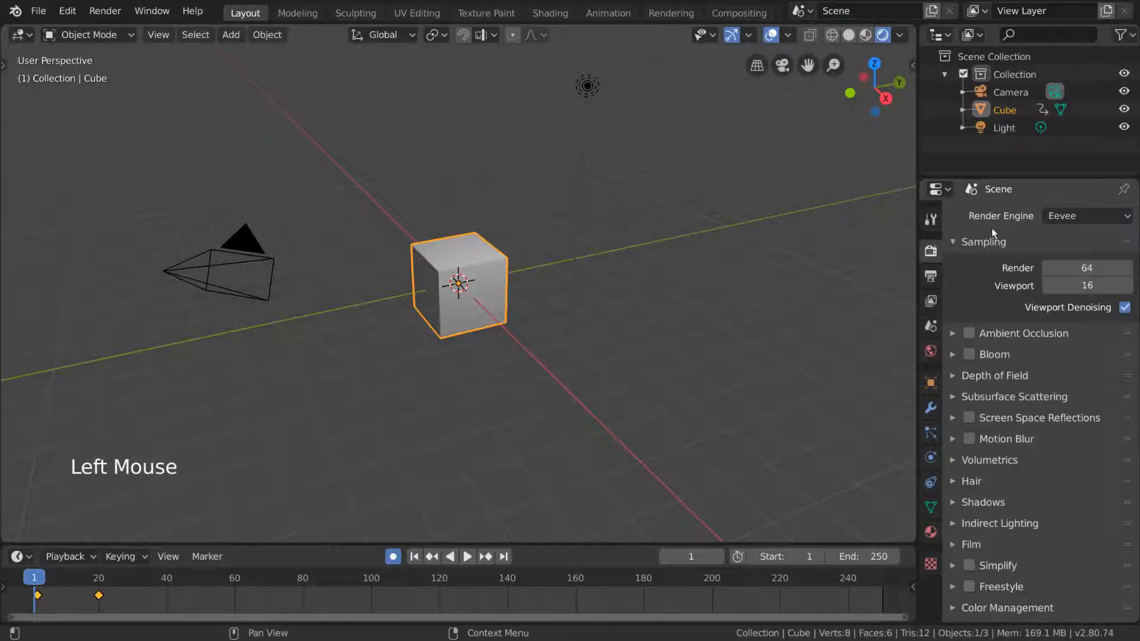
click(850, 35)
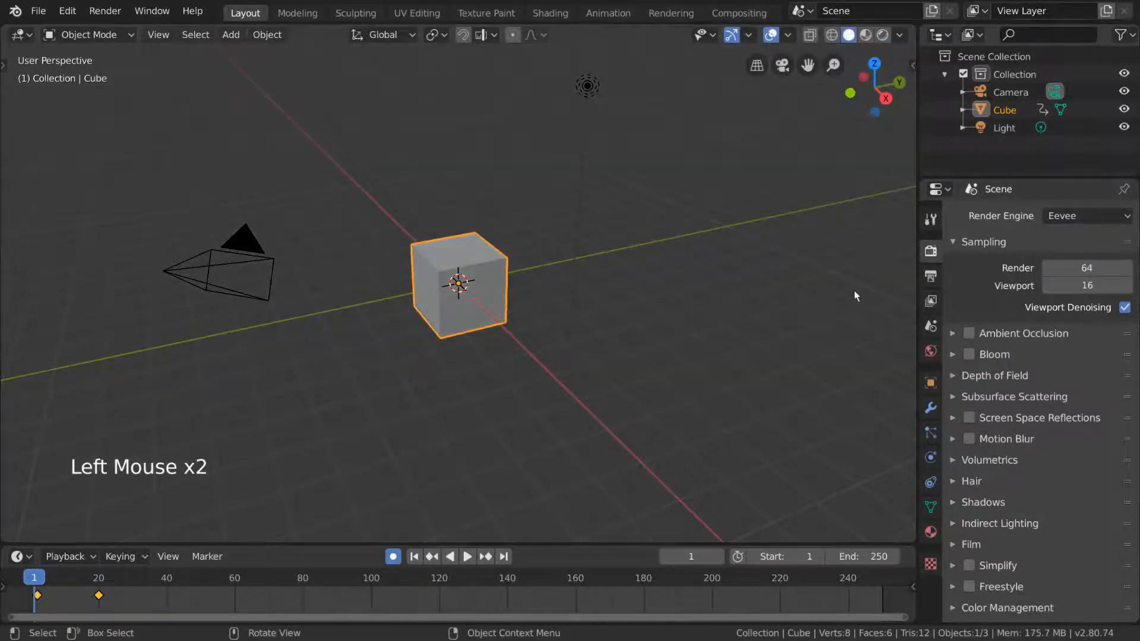
Set the render engine to Workbench and examine its render settings alongside the viewport shading options.
click(1080, 222)
click(1084, 255)
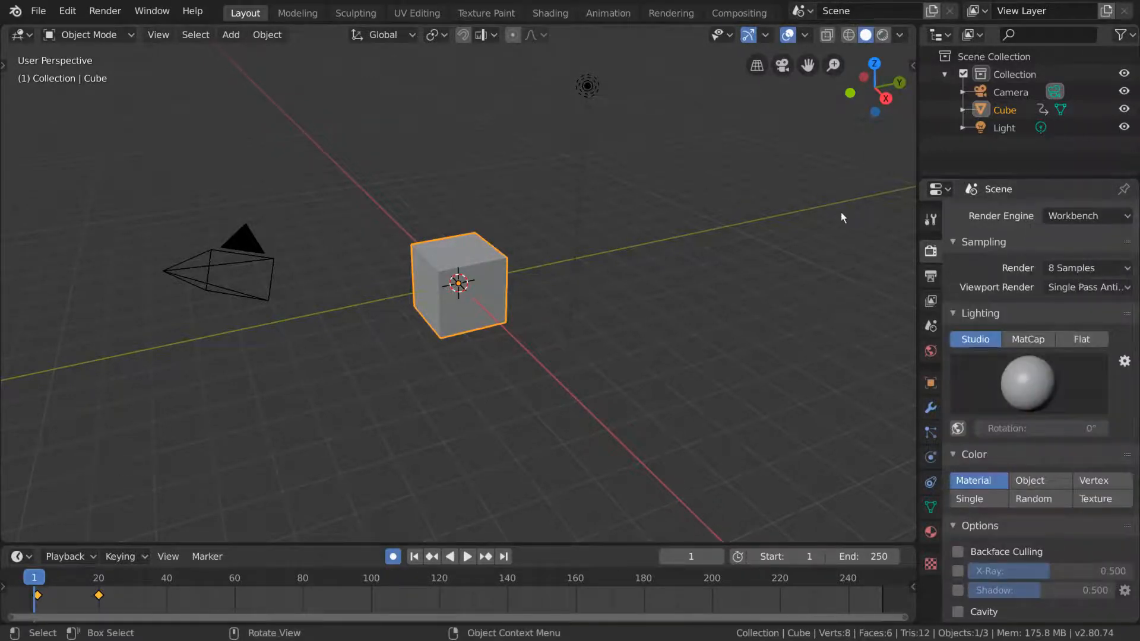
scroll(996, 411, down, 14)
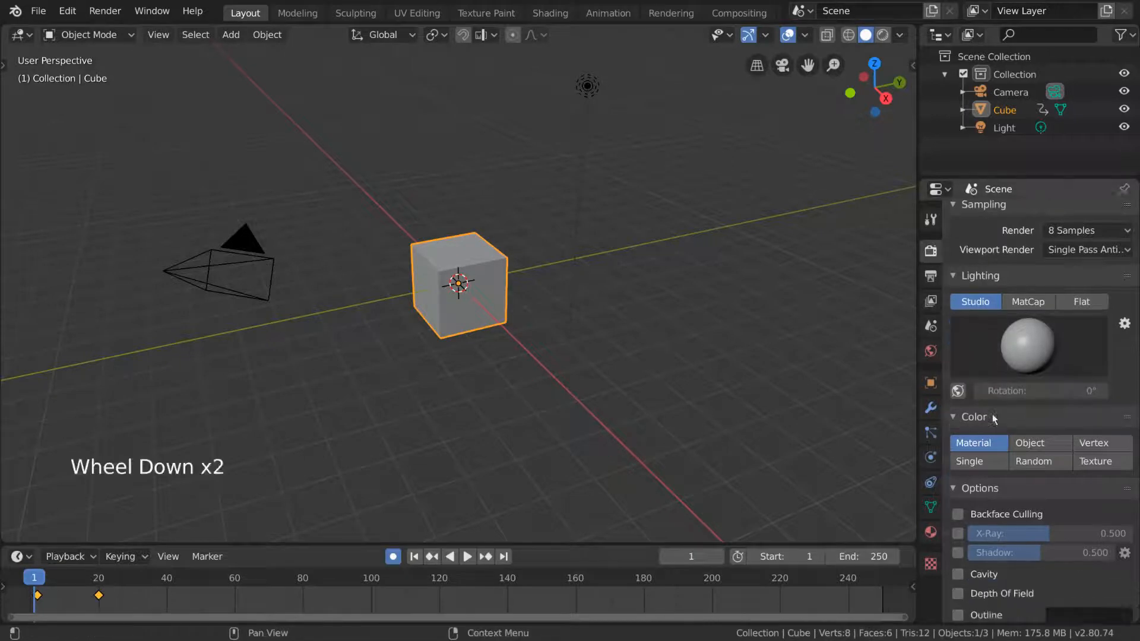
scroll(995, 411, up, 7)
scroll(996, 410, up, 3)
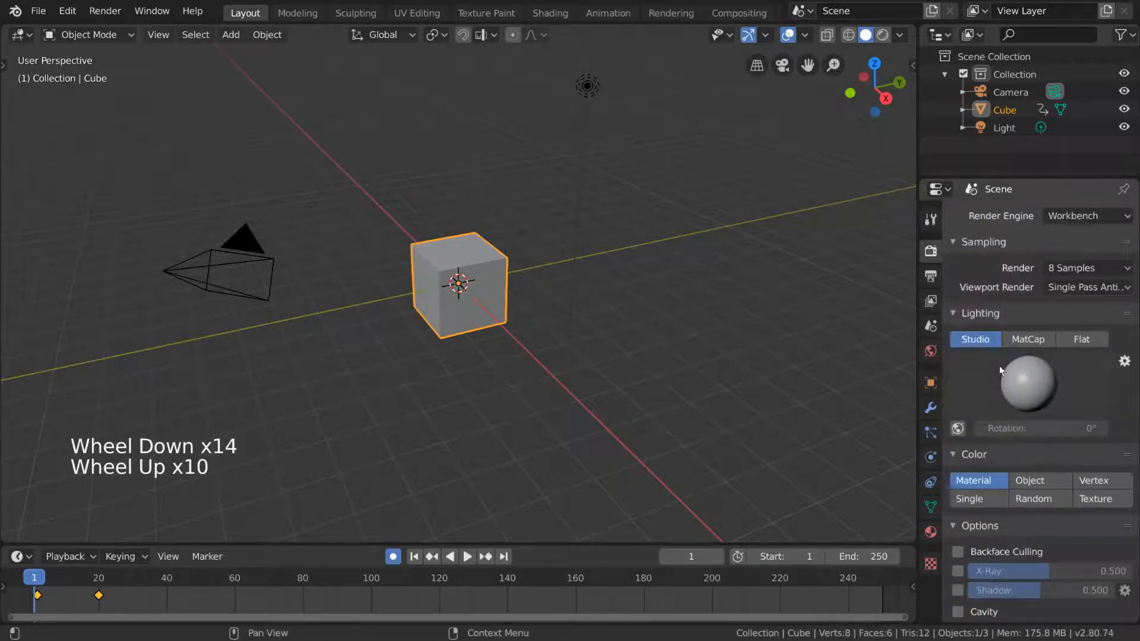
click(901, 34)
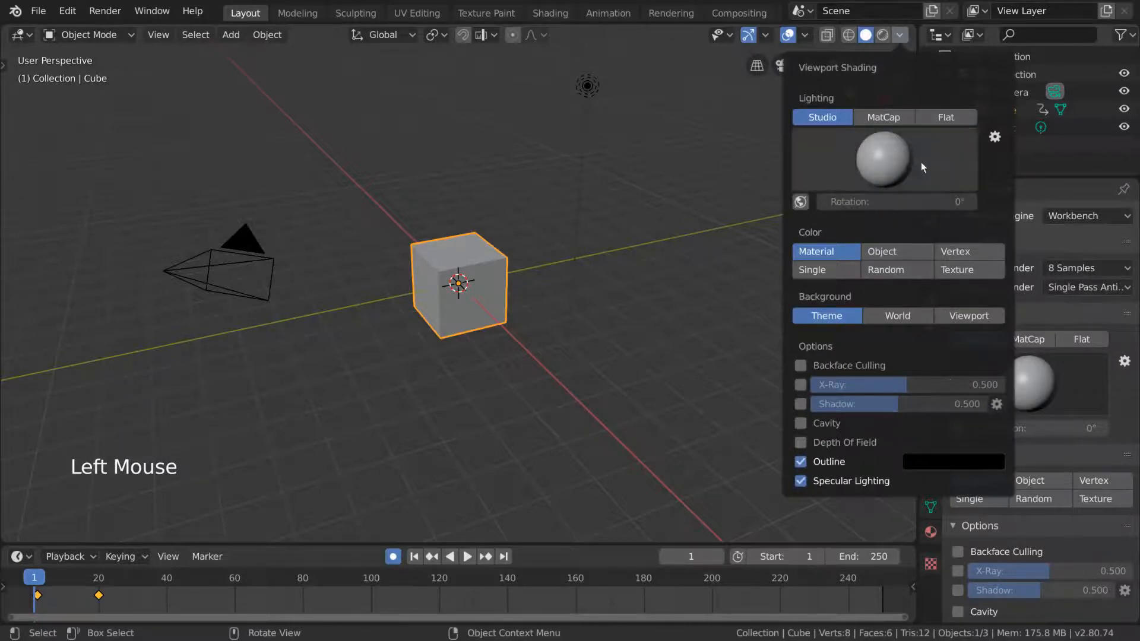
Enable Shadow and X-Ray in the Workbench render options, and toggle the viewport's Backface Culling on and off.
scroll(1056, 517, down, 7)
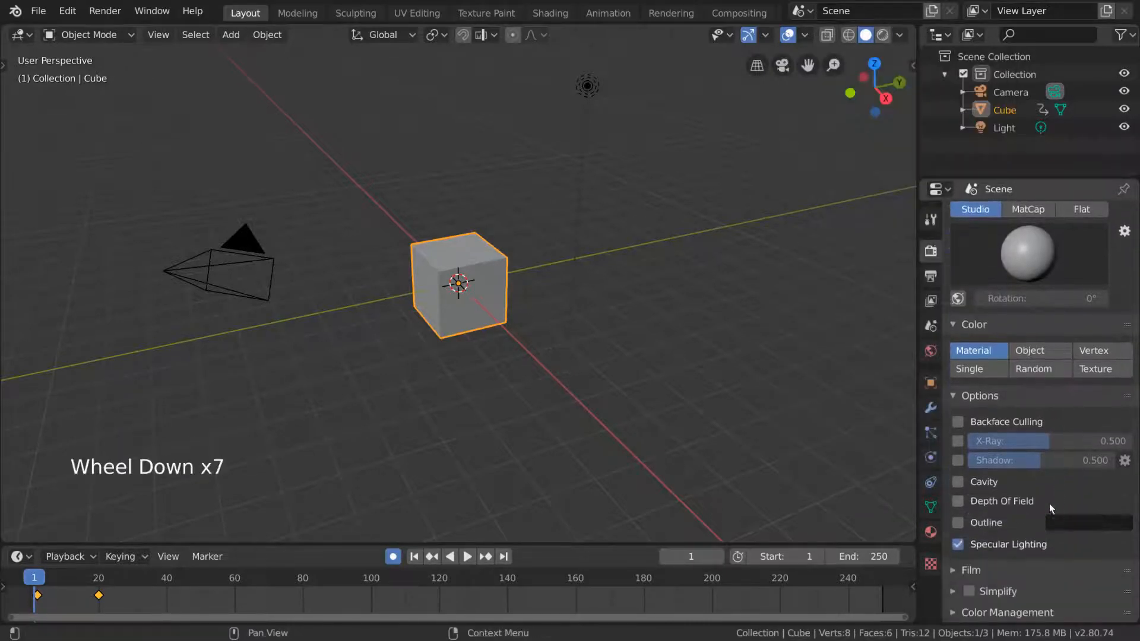
click(961, 460)
click(960, 443)
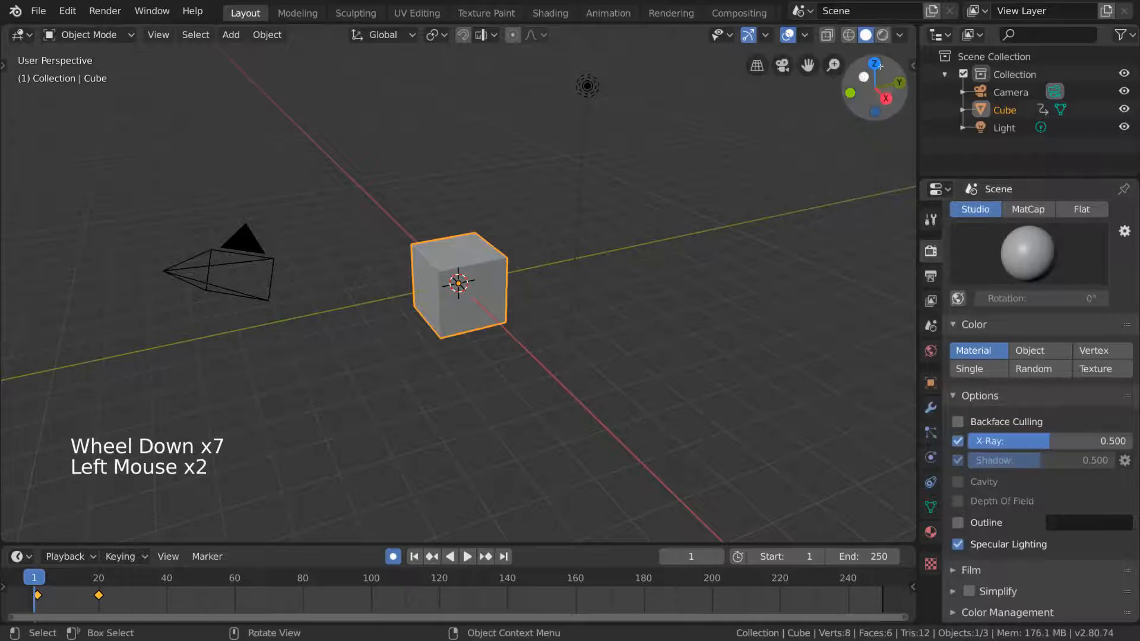
click(900, 35)
click(802, 367)
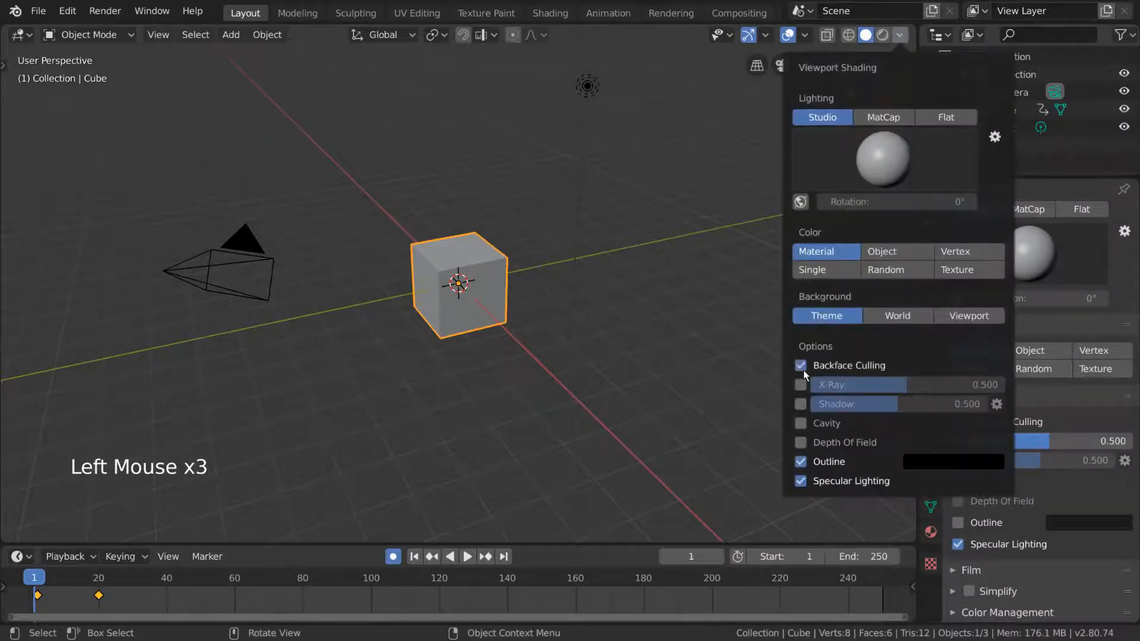
click(882, 361)
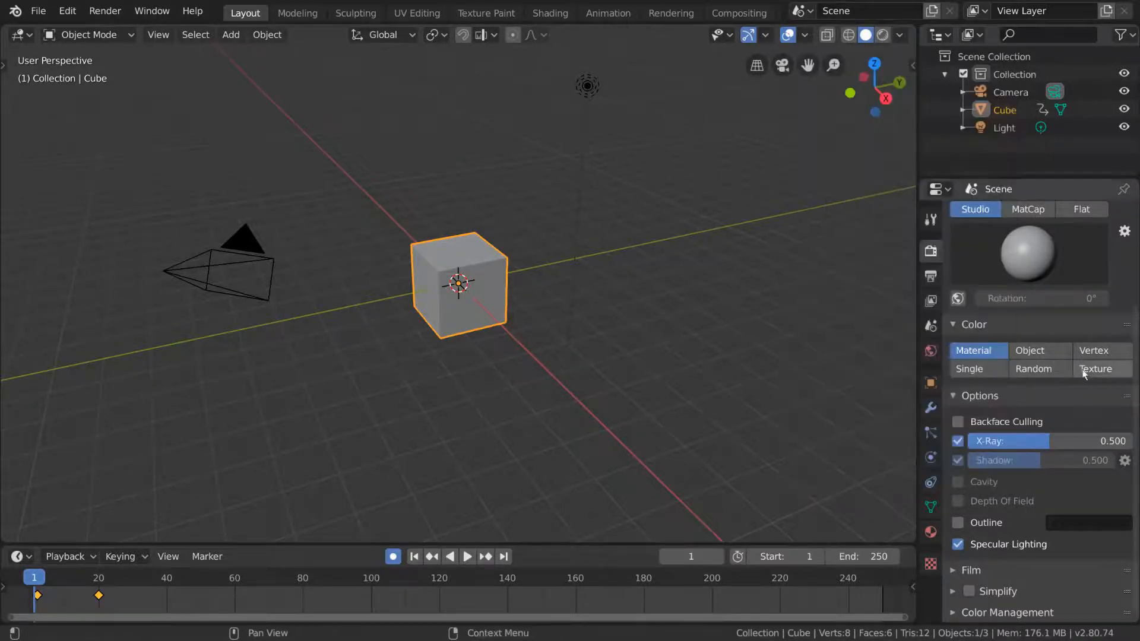
Turn off X-Ray and Shadow in the Workbench render options, and switch the render engine through Cycles back to Eevee.
click(958, 441)
click(958, 460)
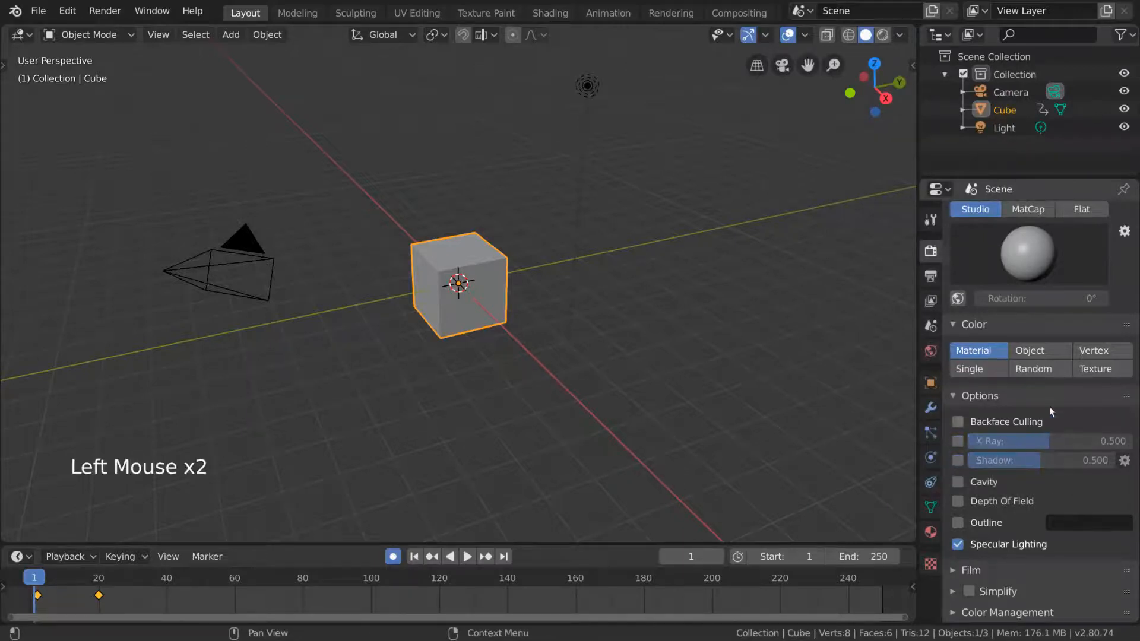
scroll(1049, 407, up, 10)
click(1090, 217)
click(1080, 273)
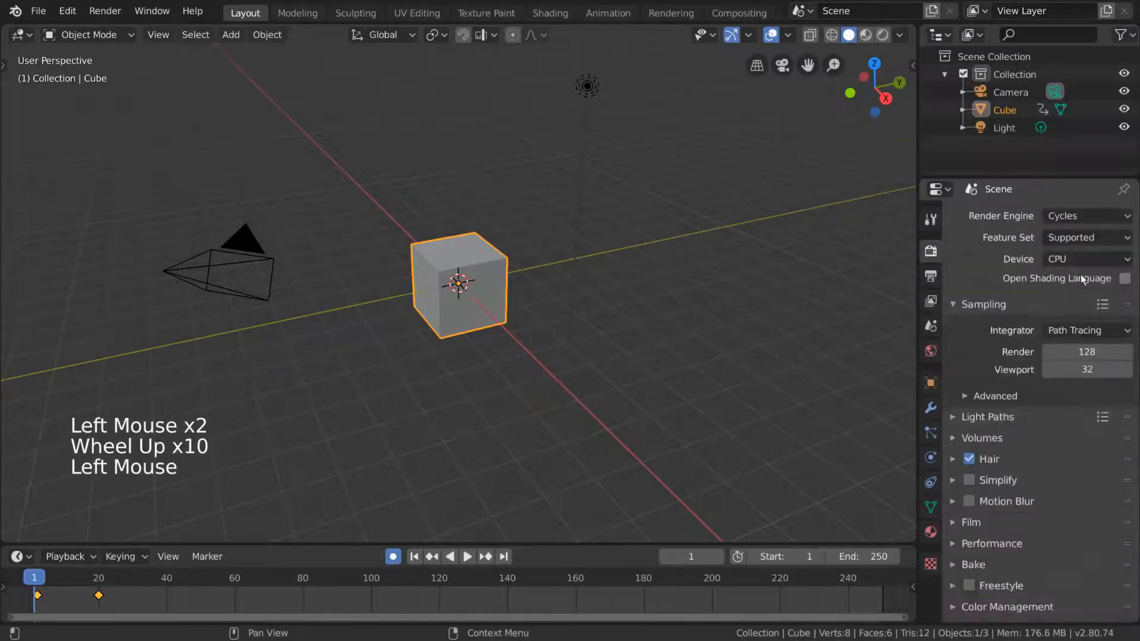
click(1092, 215)
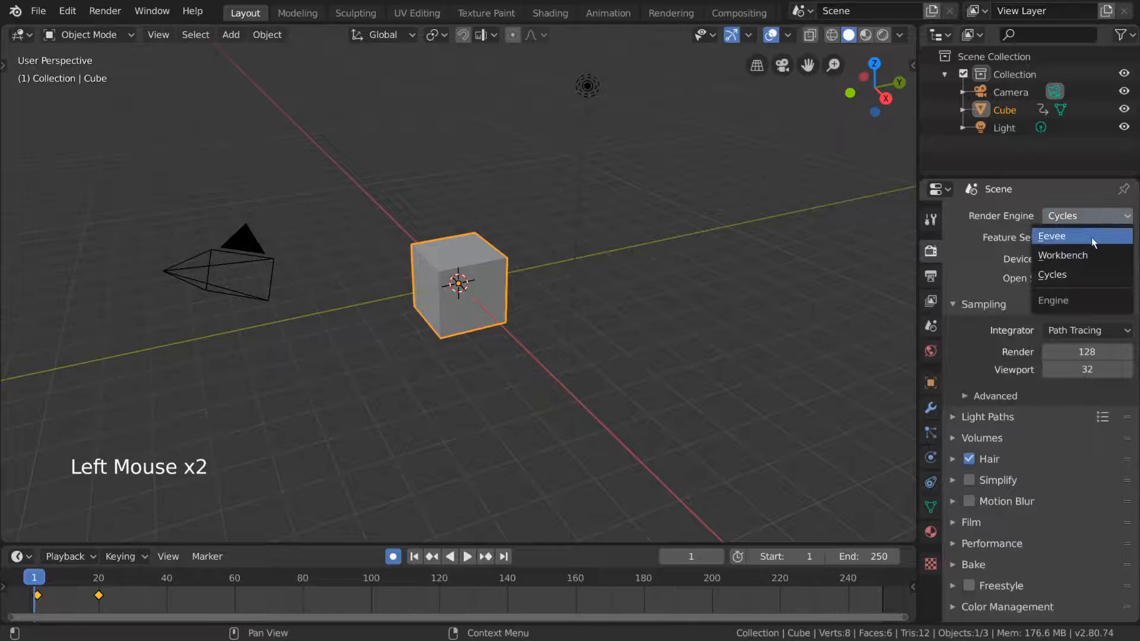
click(1091, 237)
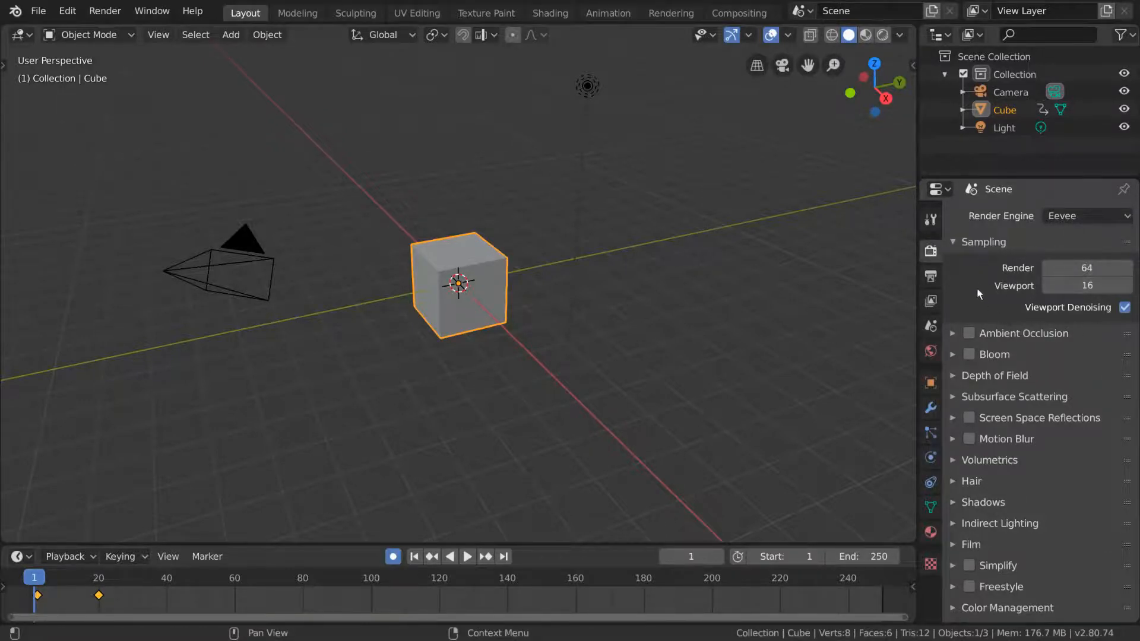
Set Eevee's render samples to 200 and viewport samples to 100.
click(1081, 268)
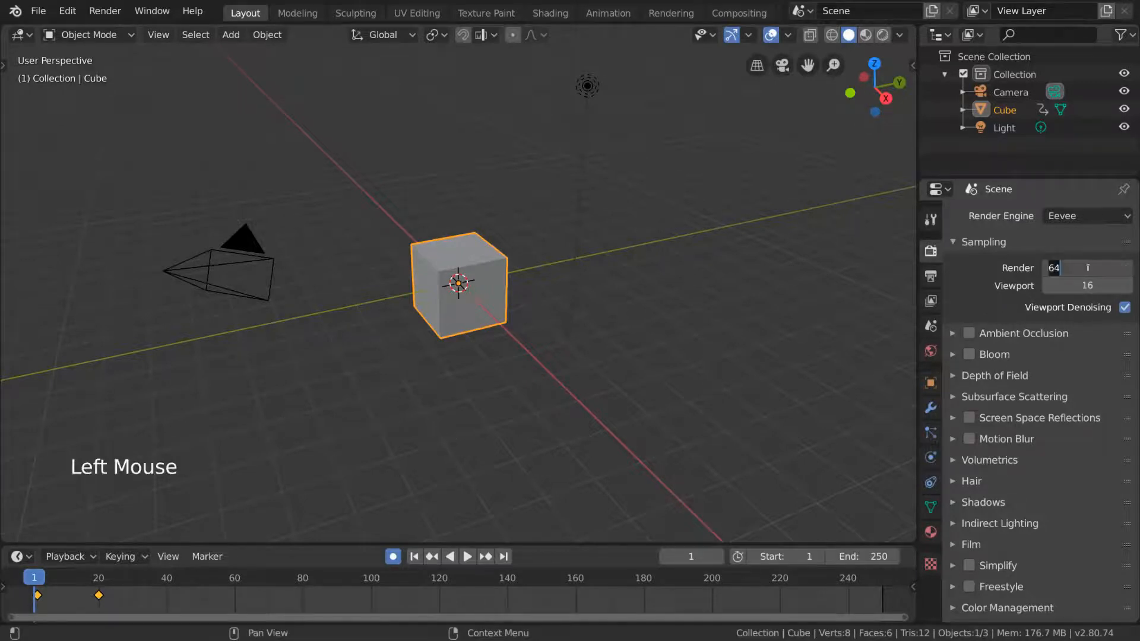
text(200)
key(Return)
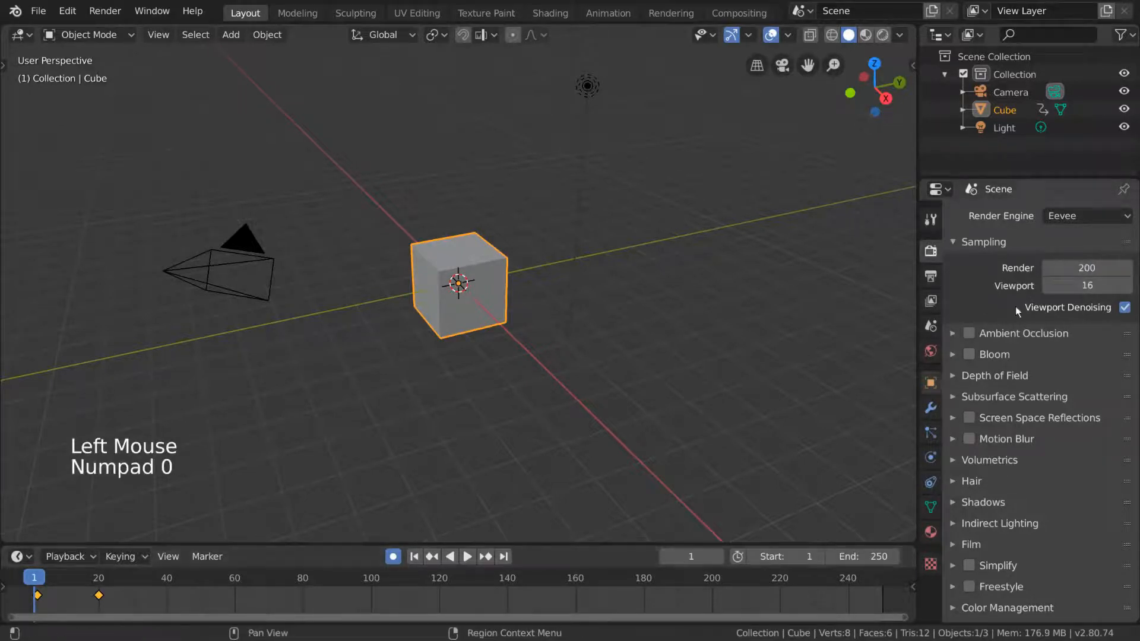
click(1066, 283)
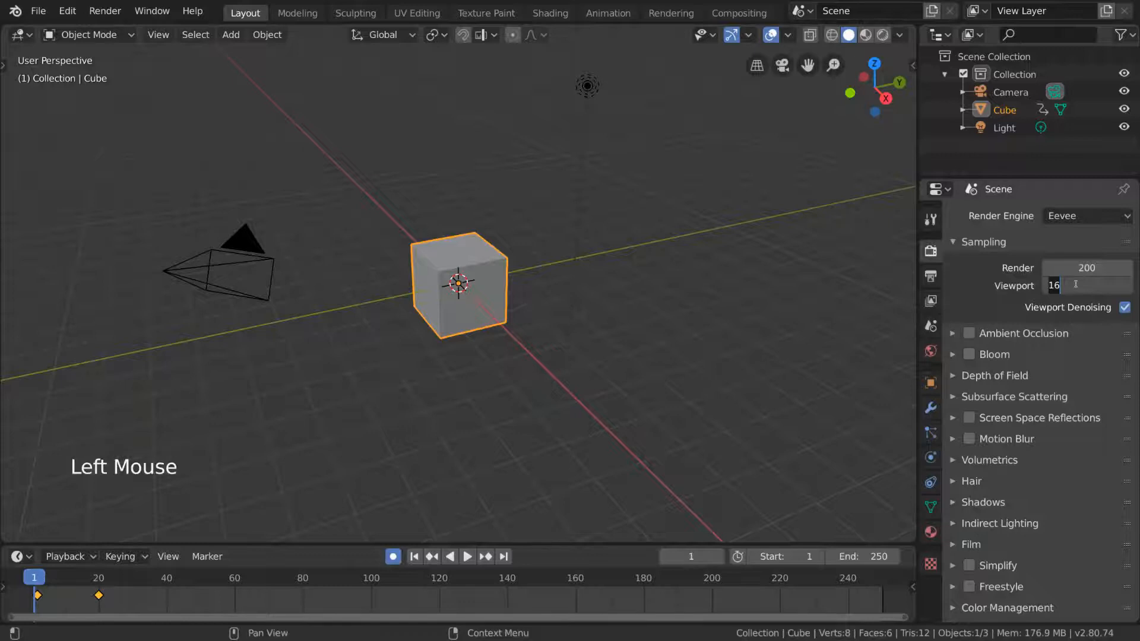
text(100)
key(Return)
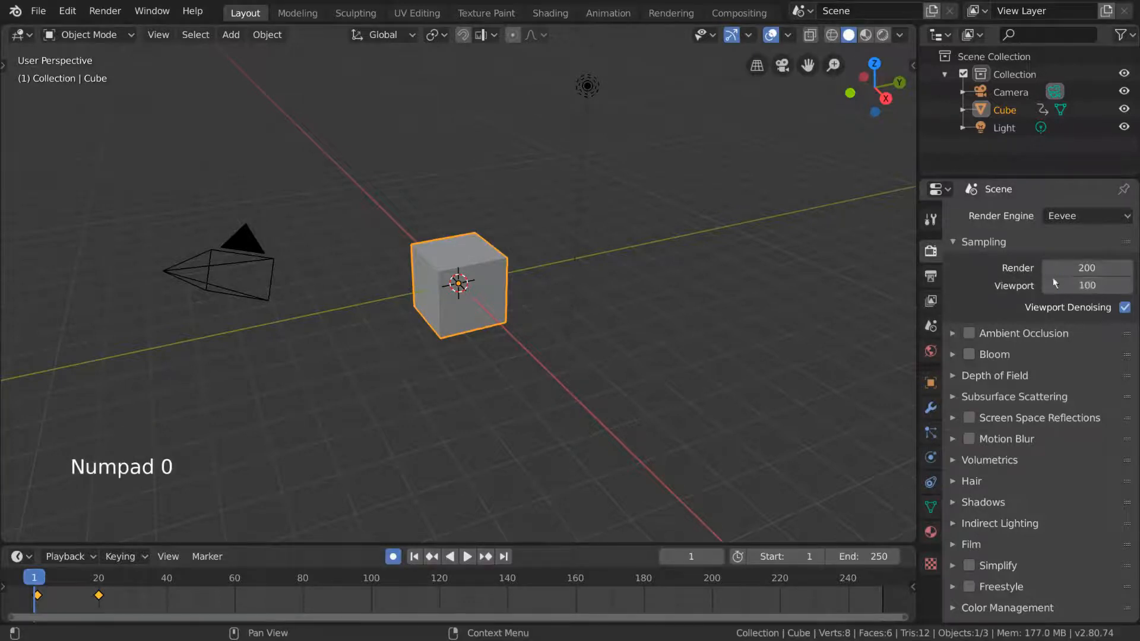
Restore Eevee's sampling to 64 render samples and 16 viewport samples.
click(1078, 269)
text(64)
key(Return)
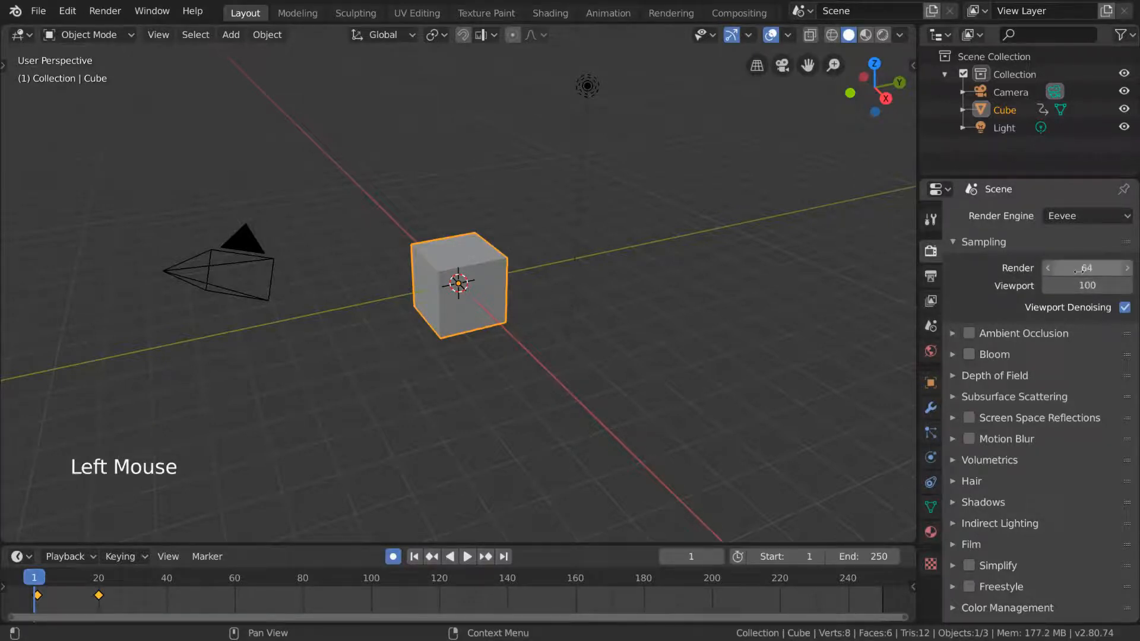
double_click(1079, 285)
text(16)
key(Return)
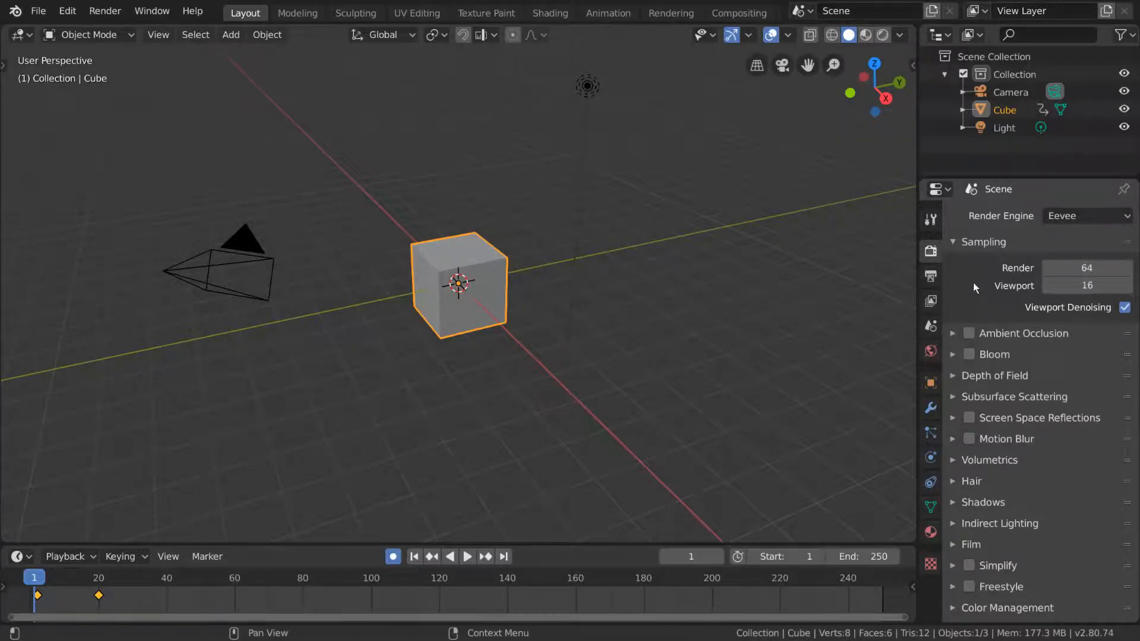
Toggle Ambient Occlusion and Bloom on and off in the Eevee render settings.
double_click(975, 334)
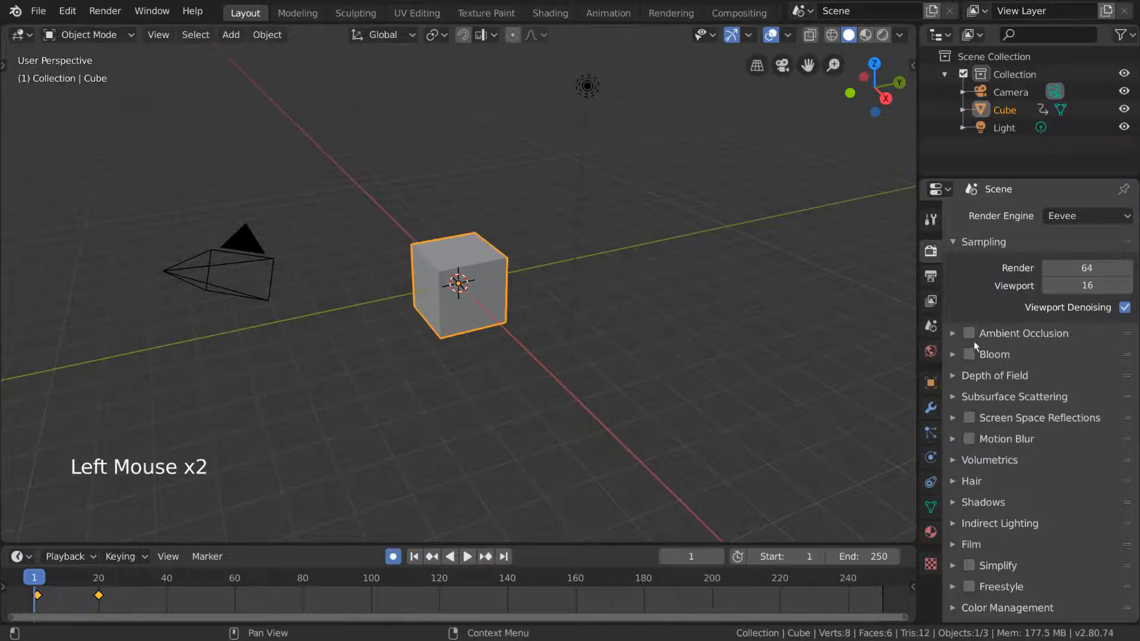
click(971, 354)
click(971, 354)
Examine Eevee's Ambient Occlusion, Bloom, Depth of Field and Subsurface Scattering settings, collapsing each section again.
click(1006, 338)
click(1006, 339)
click(1006, 340)
click(1008, 355)
click(1008, 355)
click(1009, 376)
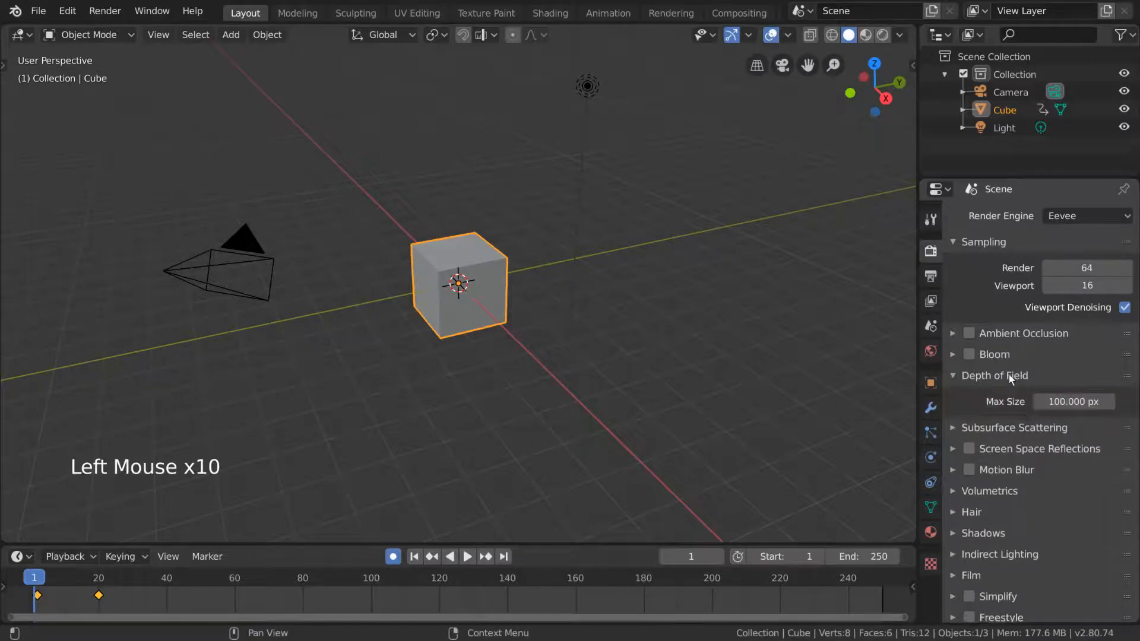
click(1009, 375)
click(1015, 396)
click(1015, 396)
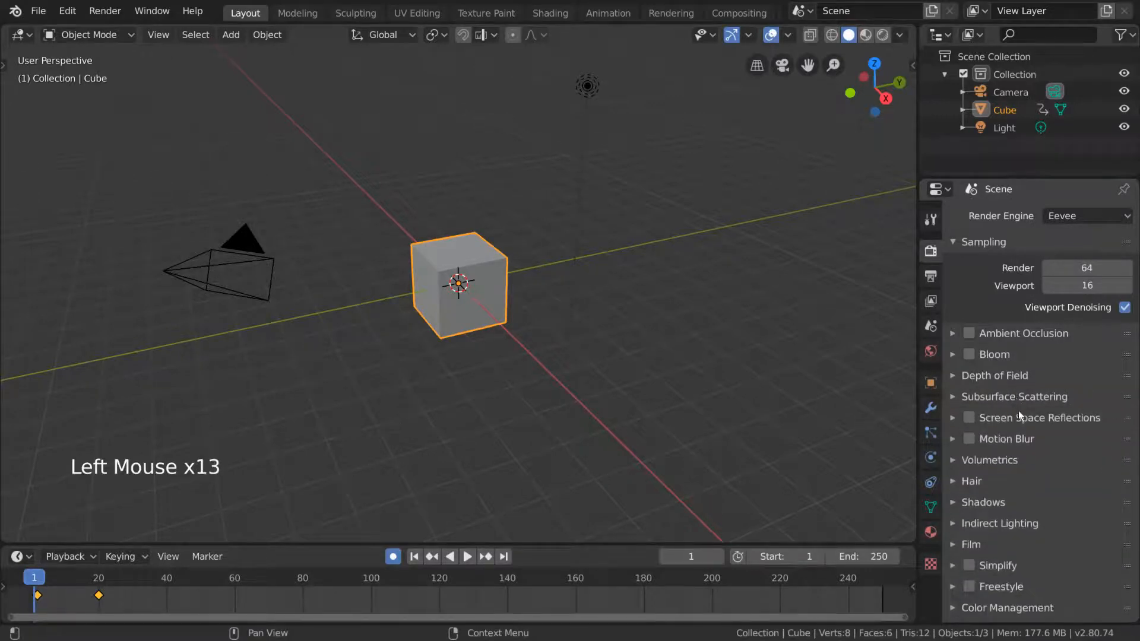
Examine Eevee's Screen Space Reflections, Motion Blur, Volumetrics and Hair settings, collapsing each section again.
click(1019, 414)
click(1019, 414)
click(1018, 439)
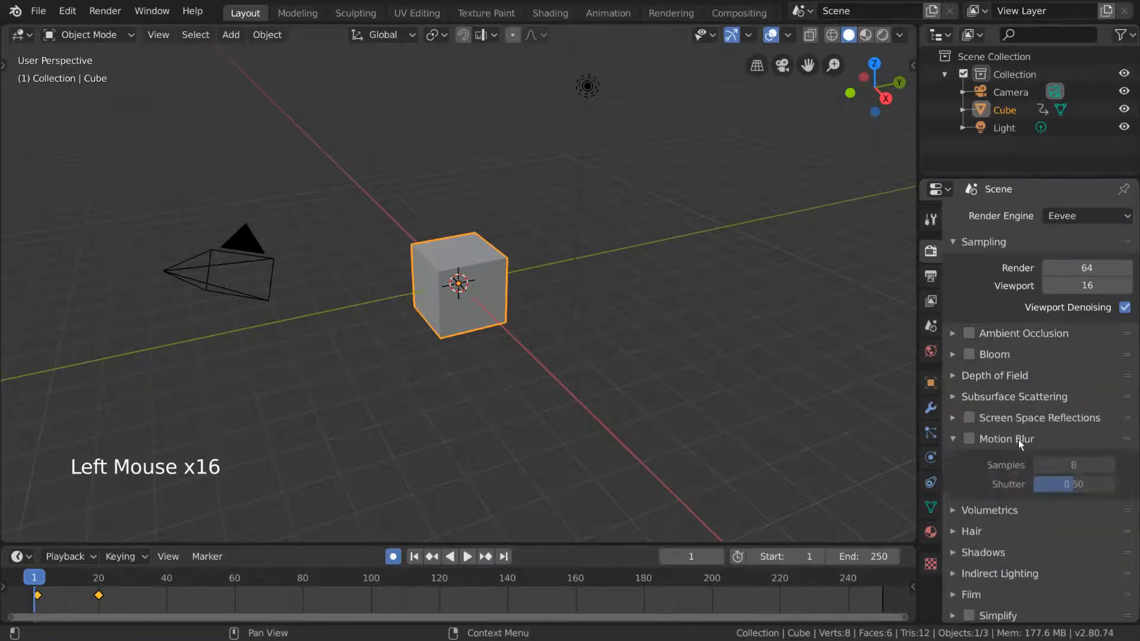
click(1017, 439)
click(1013, 458)
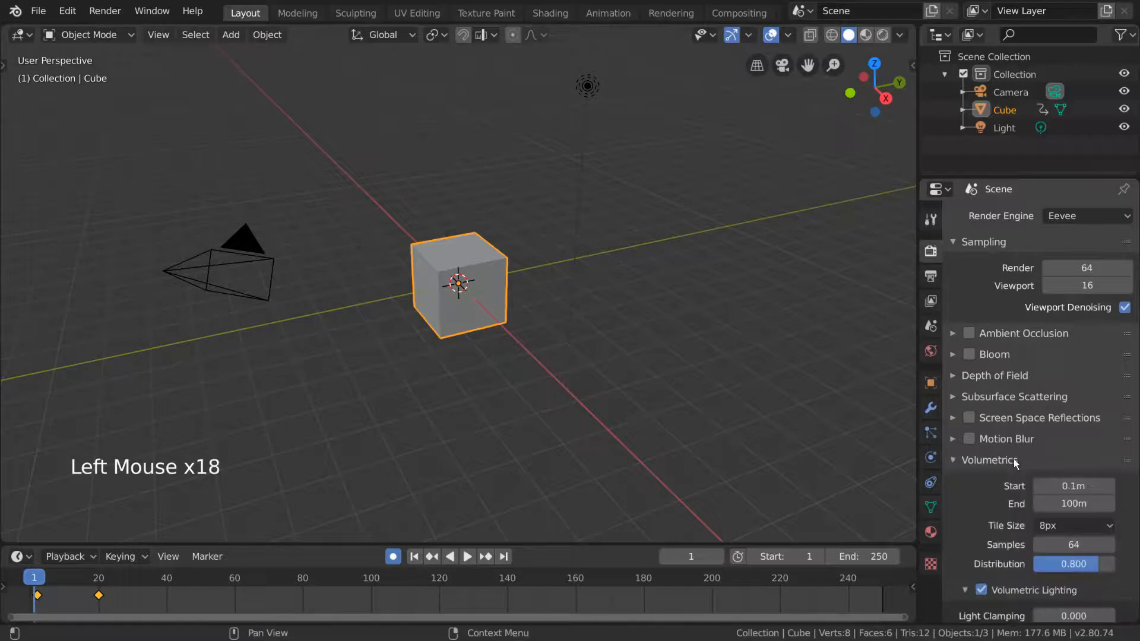
click(1013, 458)
click(1006, 478)
click(1006, 482)
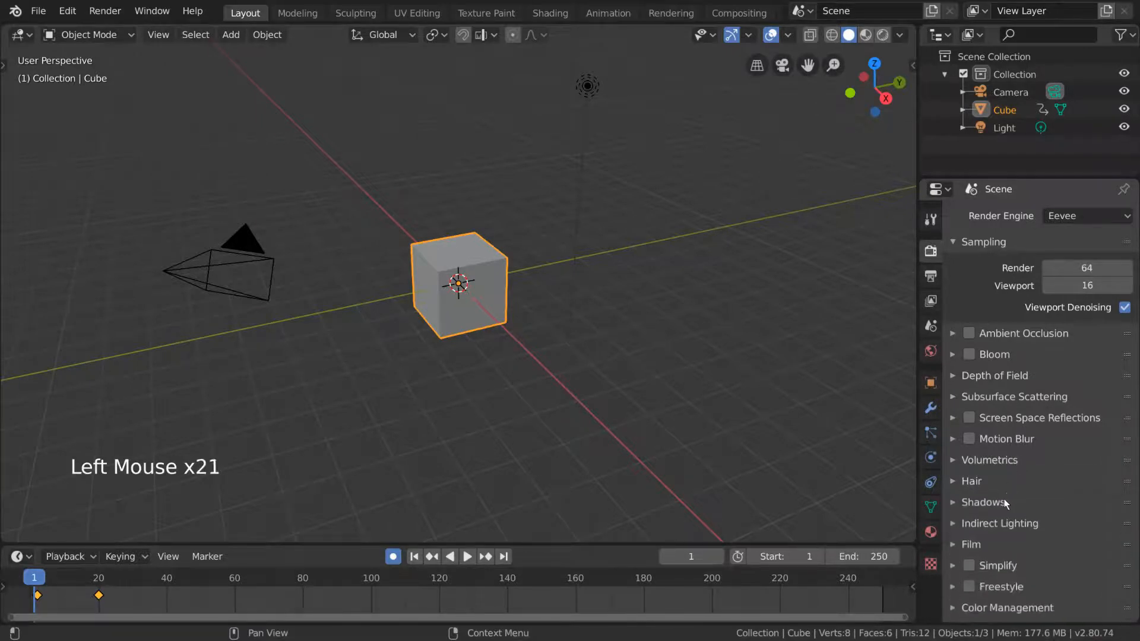
Examine Eevee's Shadows and Indirect Lighting settings, leaving both sections collapsed.
click(1003, 501)
click(1003, 501)
click(999, 522)
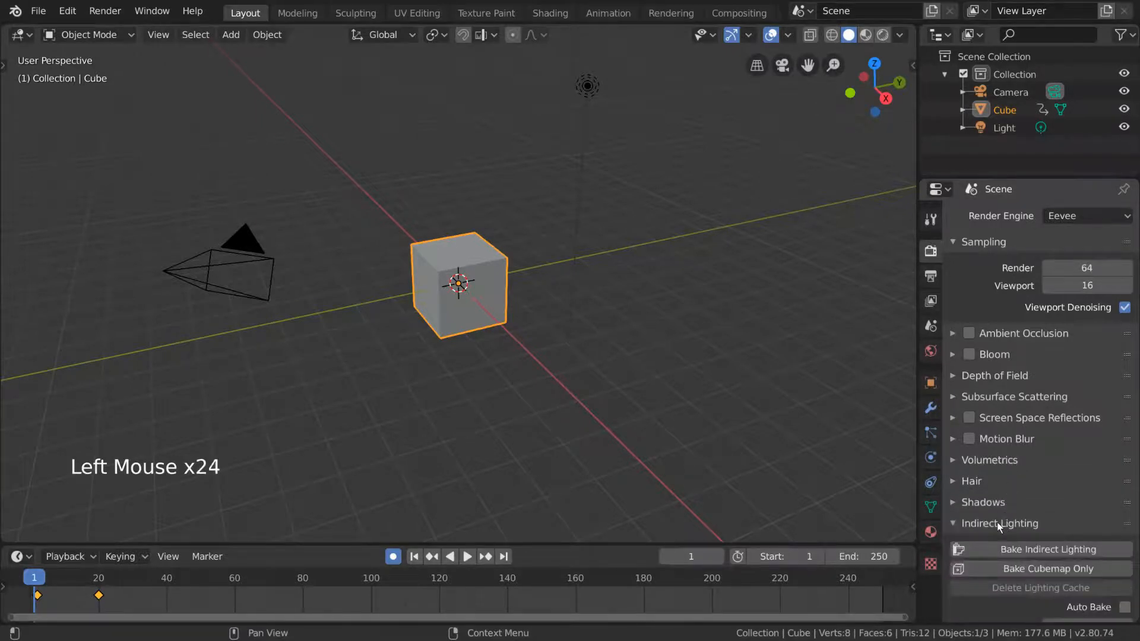
click(997, 525)
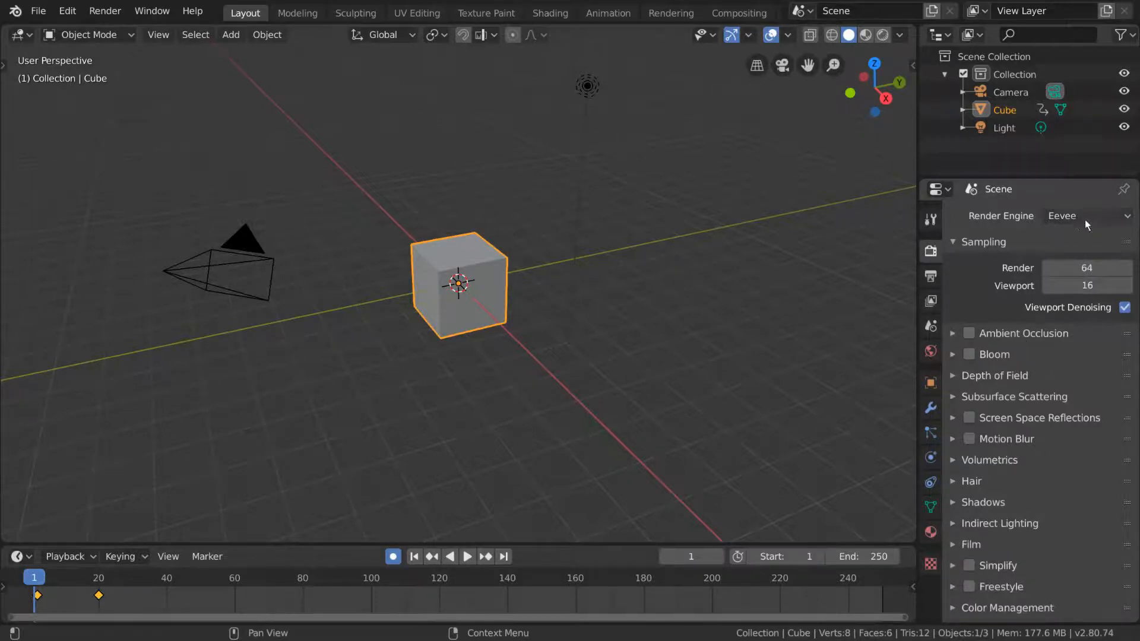
click(1017, 503)
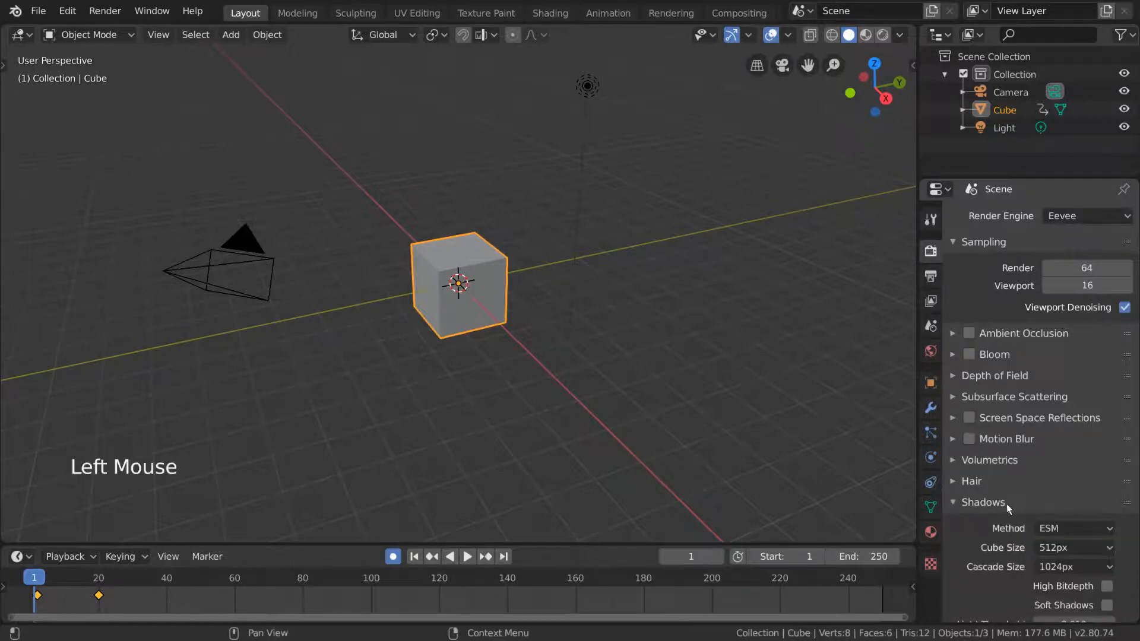
click(1019, 506)
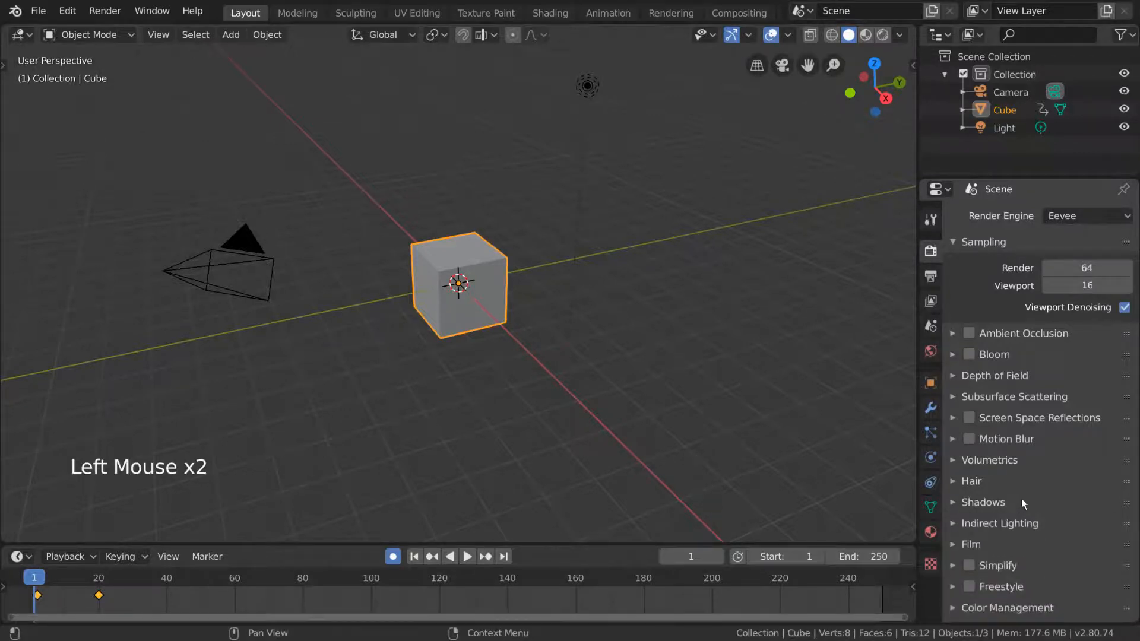
Preview the cube through the camera in rendered shading and try the Motion Blur option.
click(883, 36)
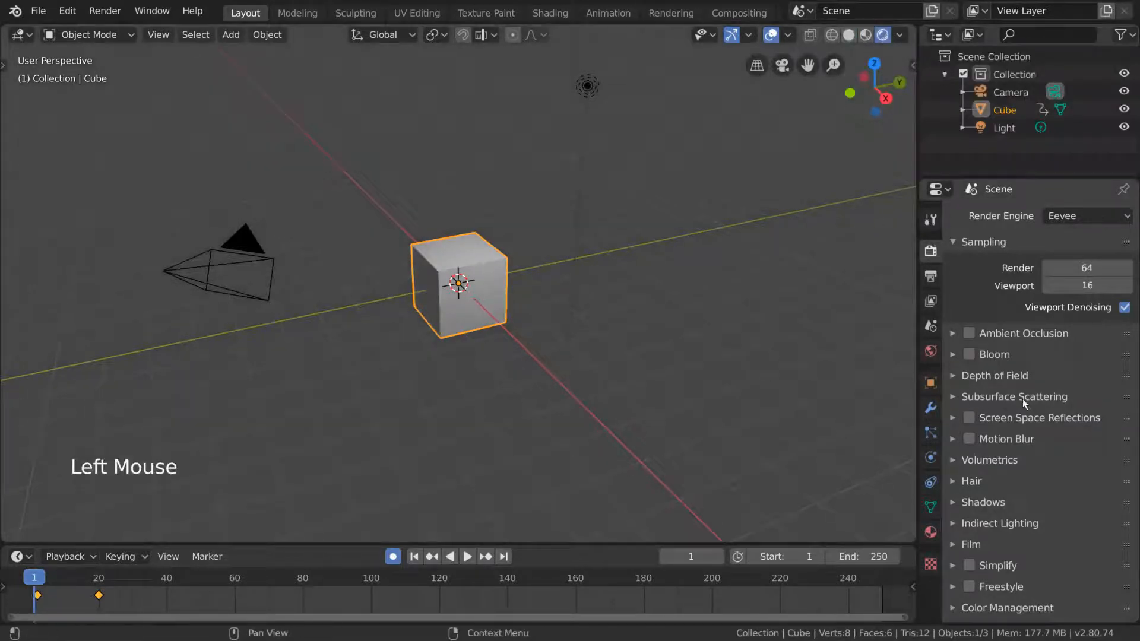
key(KP_0)
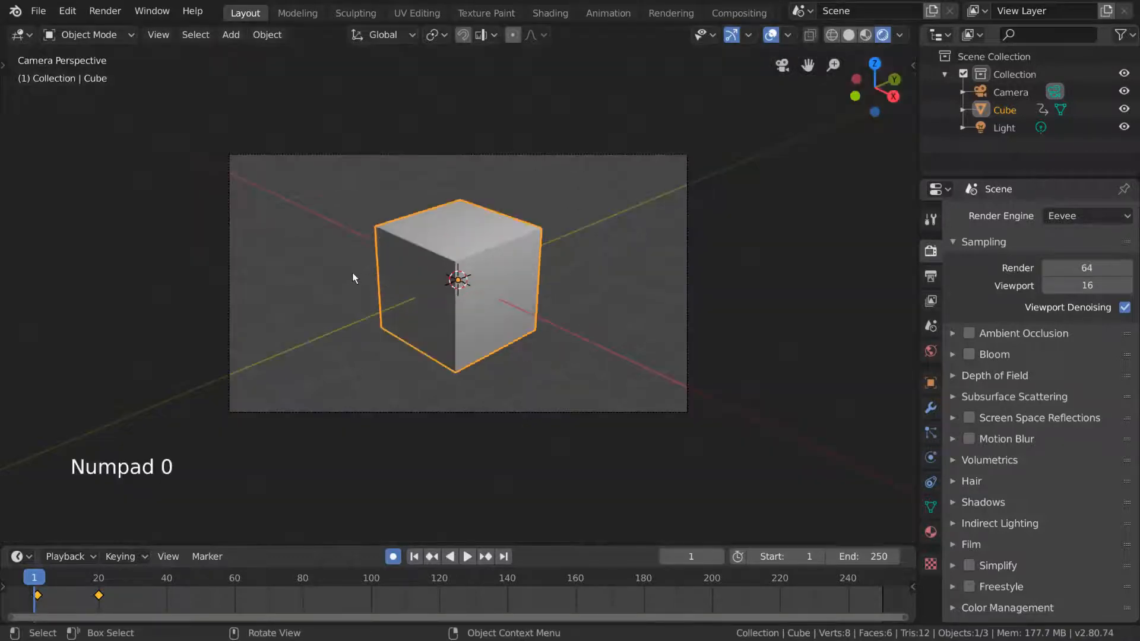
click(967, 439)
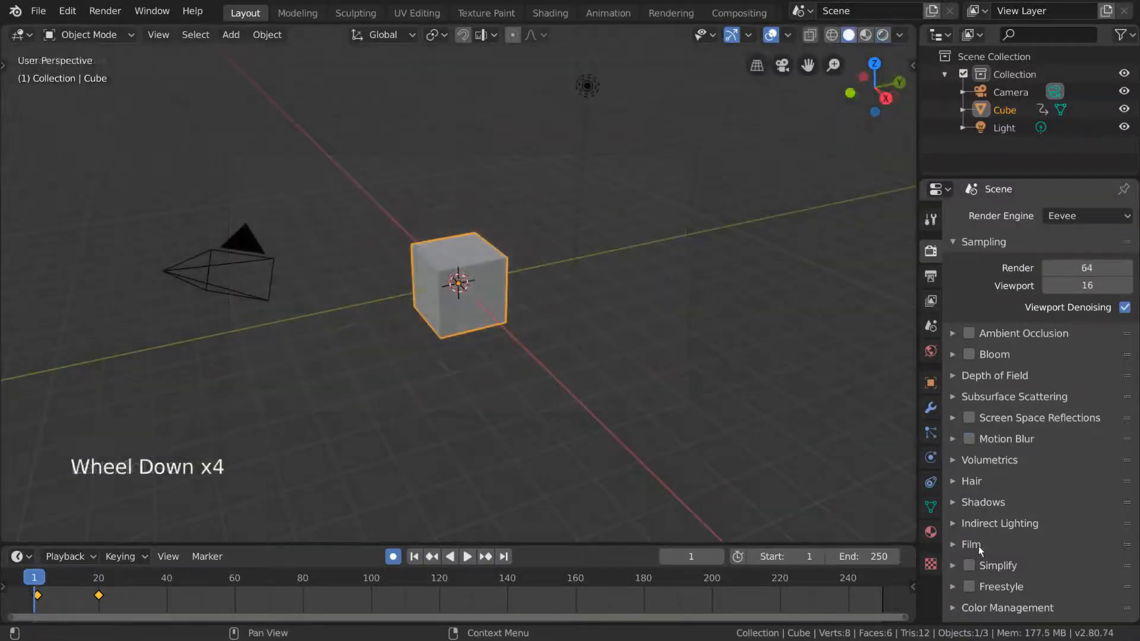
Enable Transparent in the Film settings and switch the viewport to rendered shading.
click(974, 545)
scroll(1025, 451, down, 8)
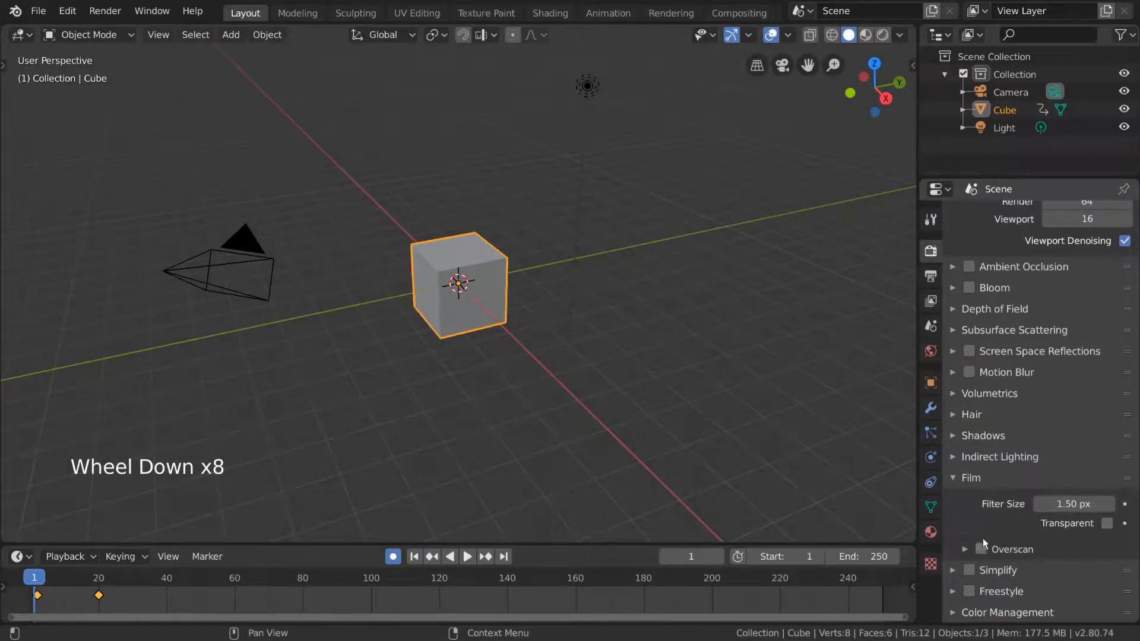
click(1107, 524)
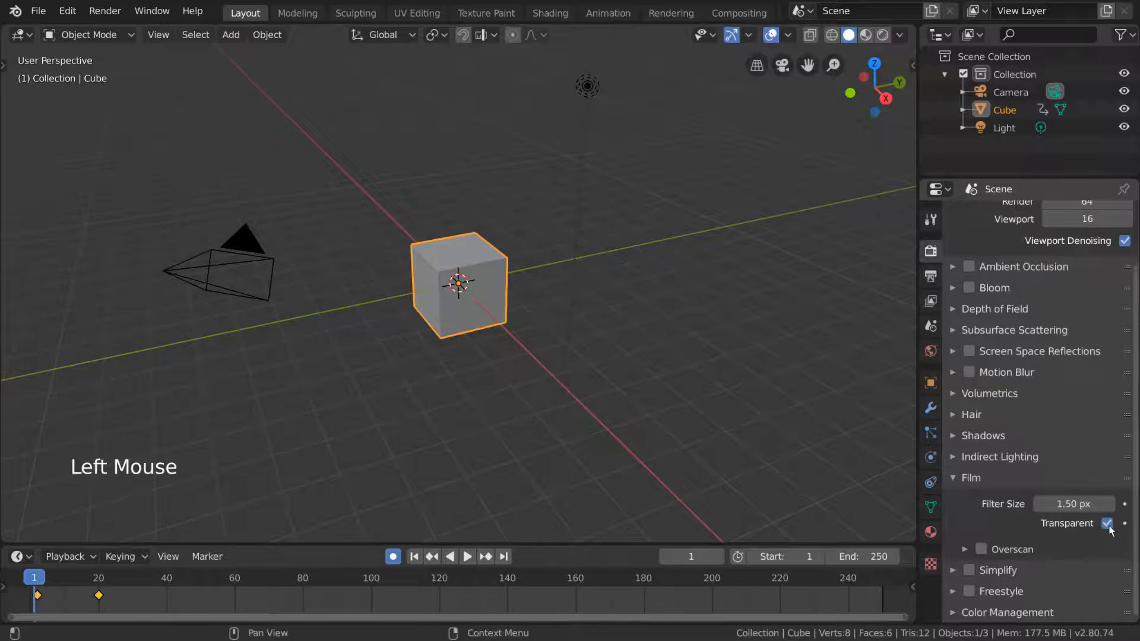
click(882, 37)
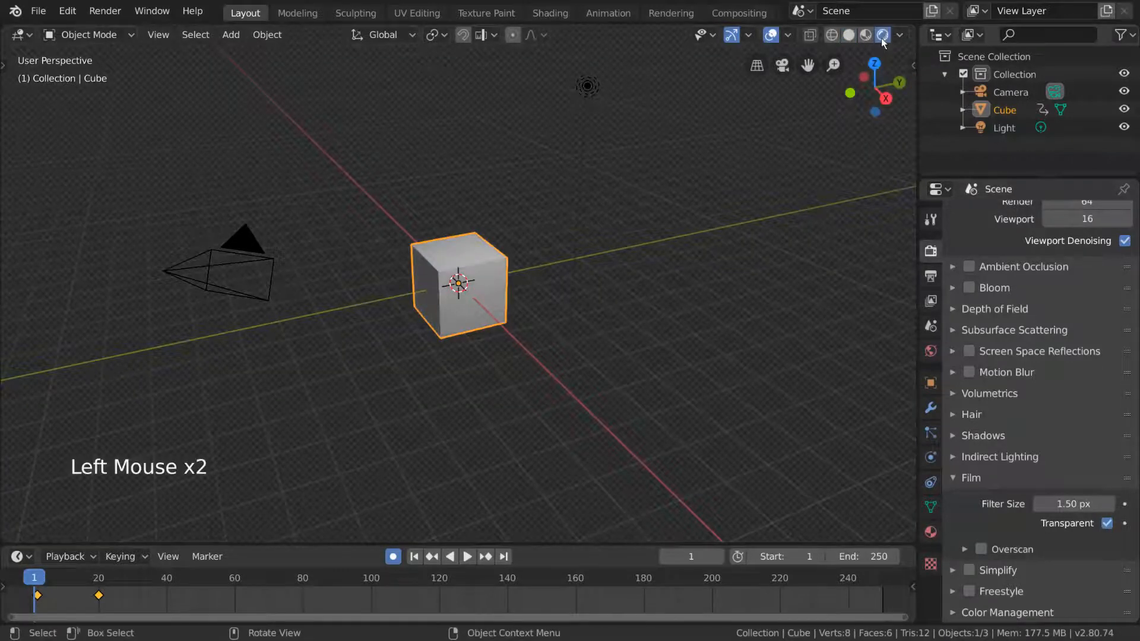
Render the cube with the transparent film background, then turn Transparent off and collapse the Film section.
click(1077, 527)
click(1077, 527)
key(F12)
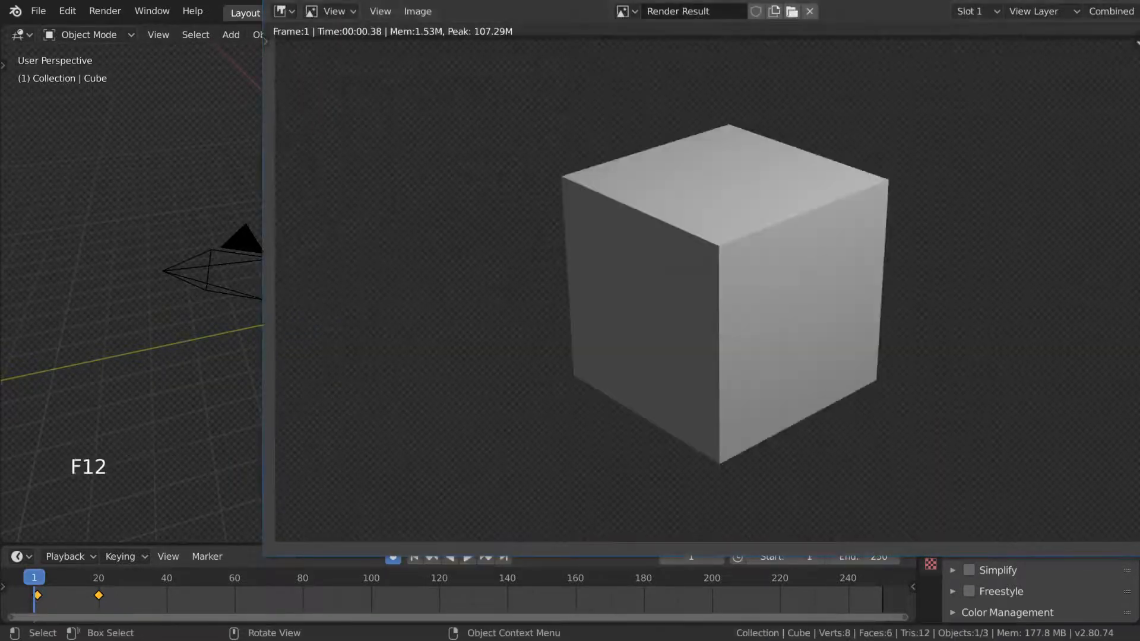
key(Escape)
click(1107, 522)
click(959, 482)
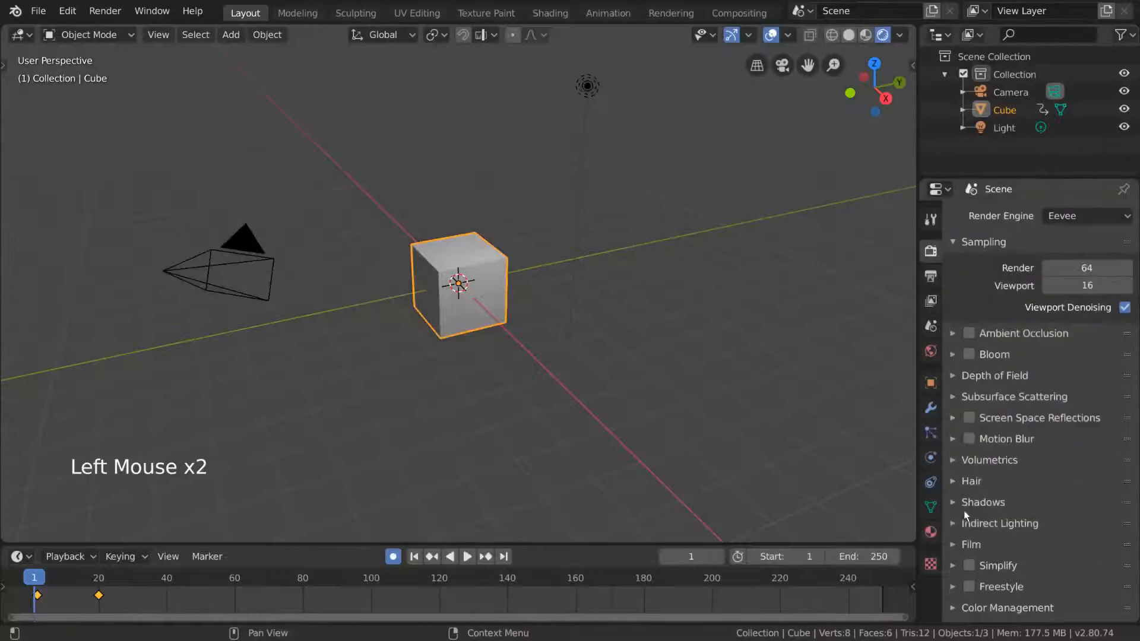
Examine the viewport and render limits in the Simplify settings, toggling Simplify on and off.
click(953, 565)
scroll(1009, 526, down, 9)
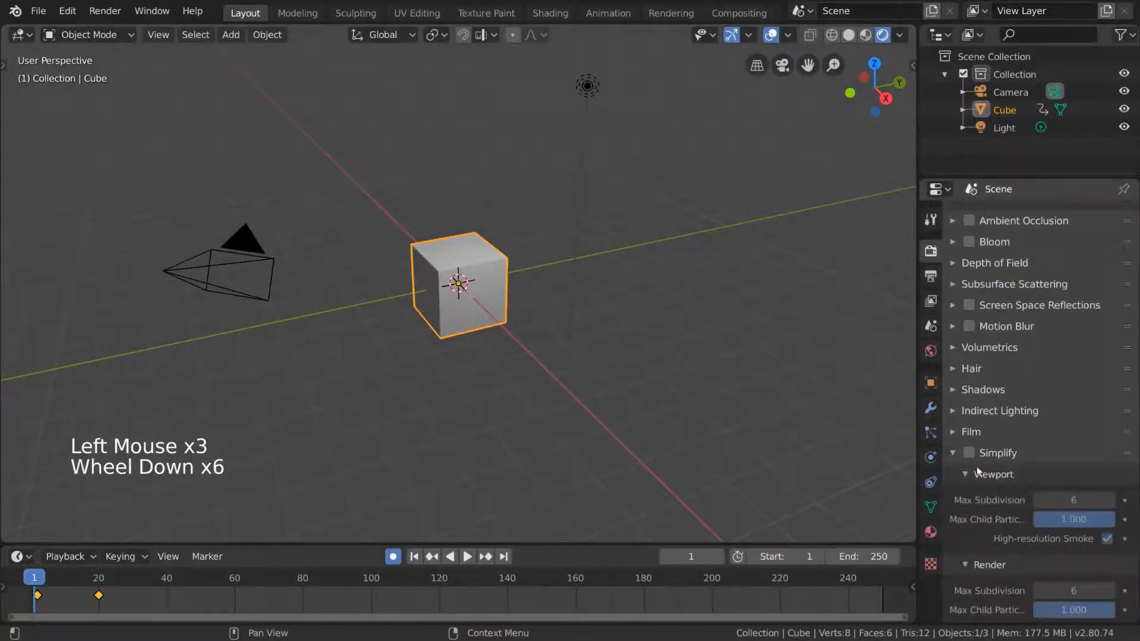
scroll(997, 448, down, 3)
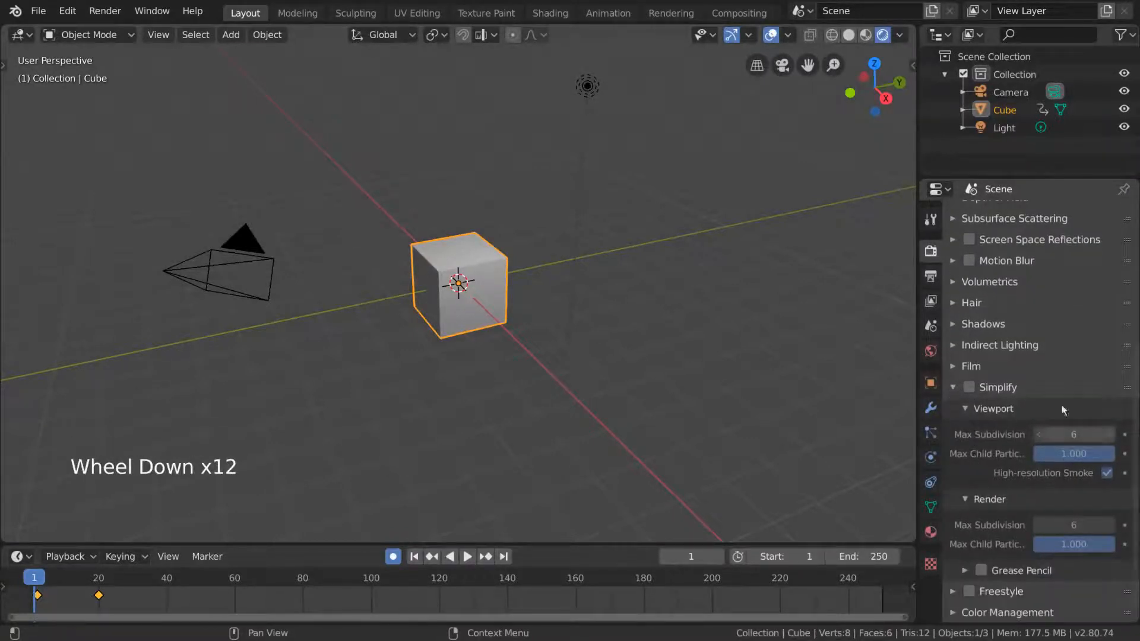
click(970, 386)
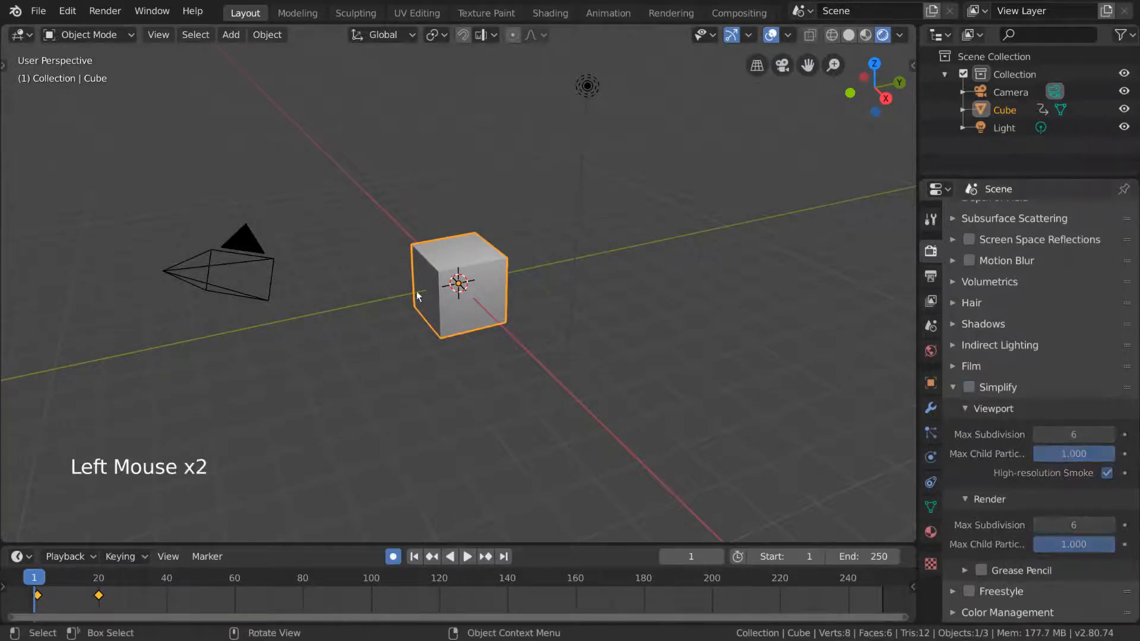
Apply subdivision level 4 to the cube, then reduce it to level 2.
key(ctrl+4)
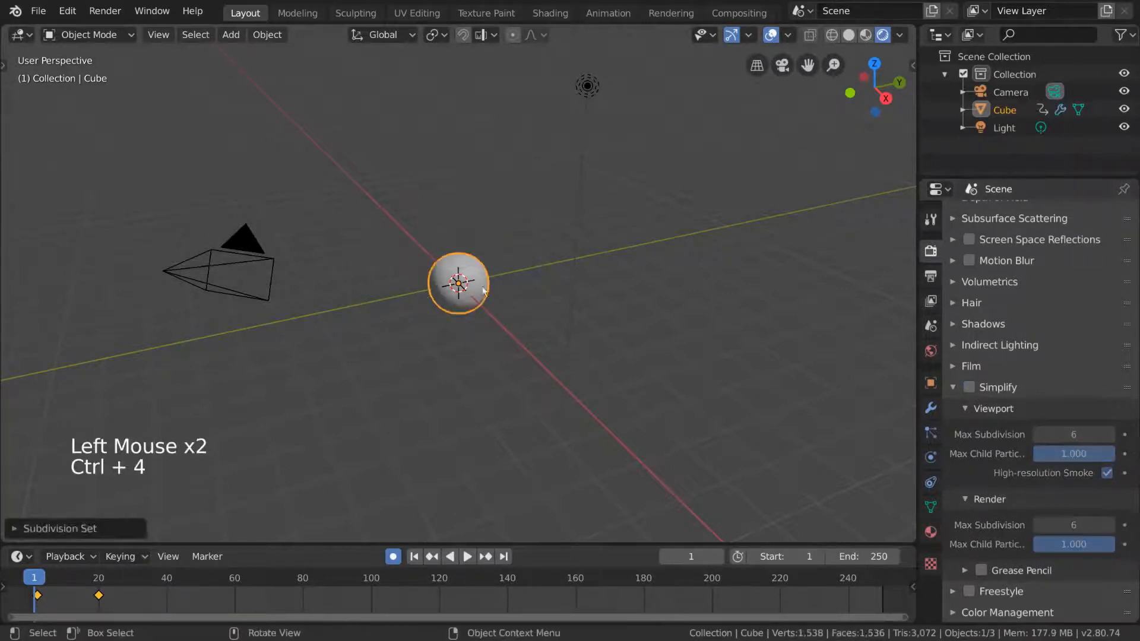
key(ctrl+2)
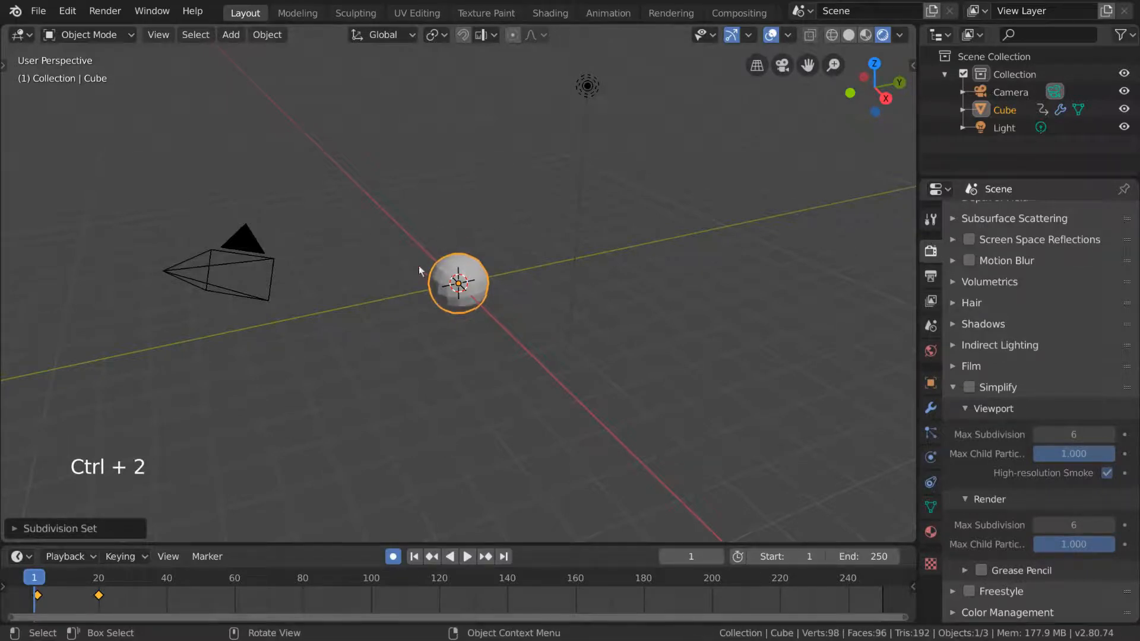
Enable Simplify and set the viewport Max Subdivision to 0.
click(970, 388)
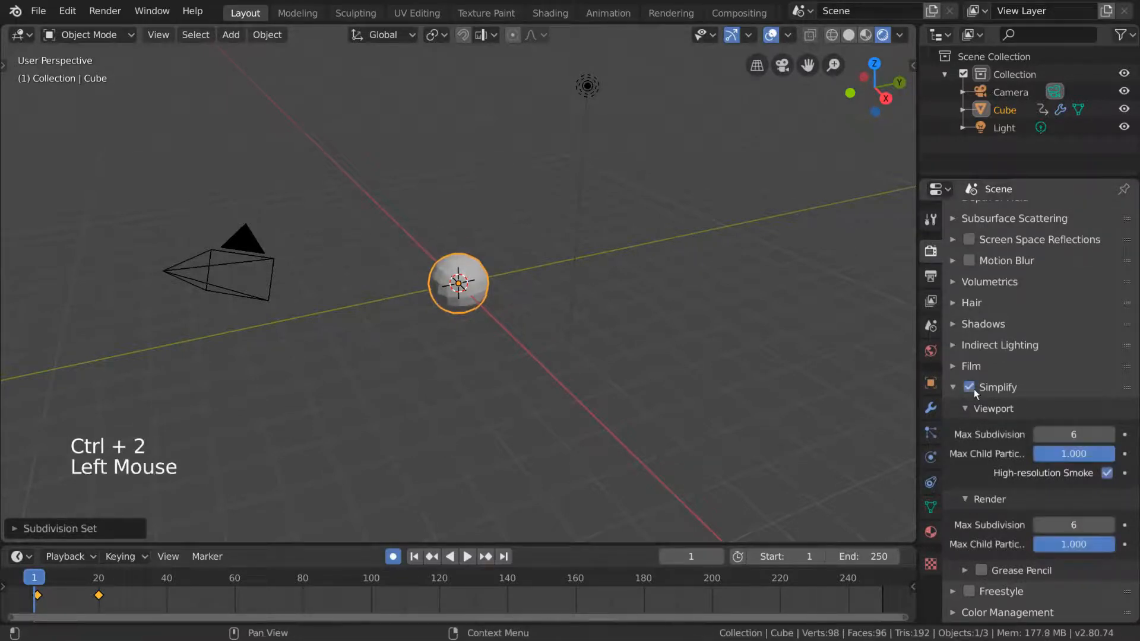
click(1038, 434)
click(1037, 434)
click(1038, 434)
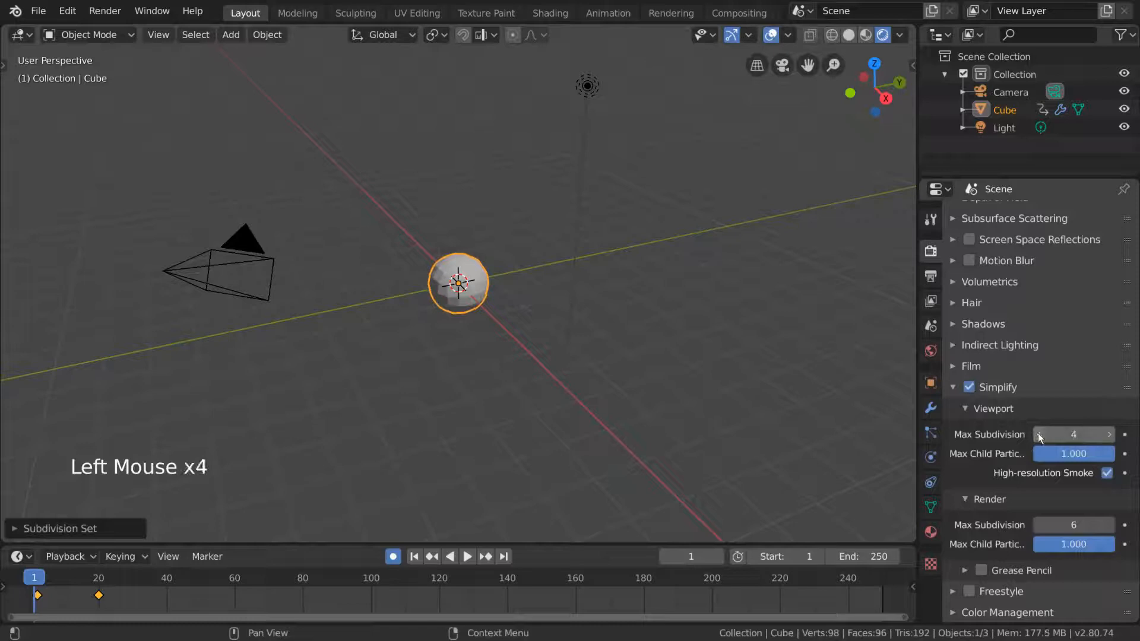
click(1038, 434)
click(1038, 434)
click(1038, 434)
click(1038, 434)
click(1038, 434)
click(1038, 434)
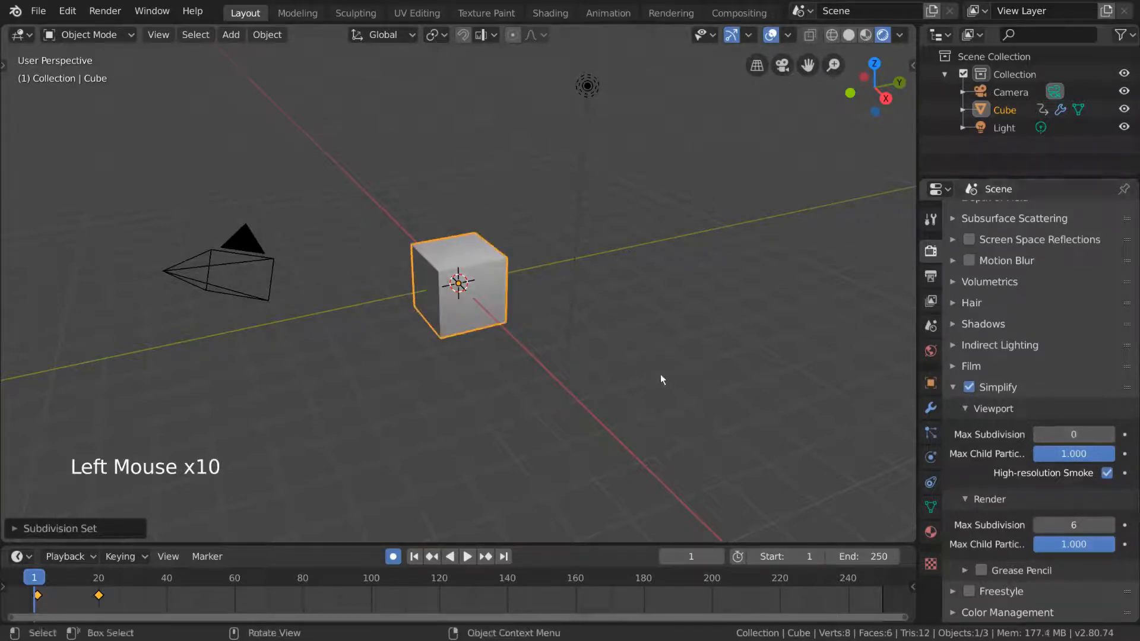
Render the subdivided cube to compare it with the simplified viewport, then close the result and collapse the Simplify section.
key(F12)
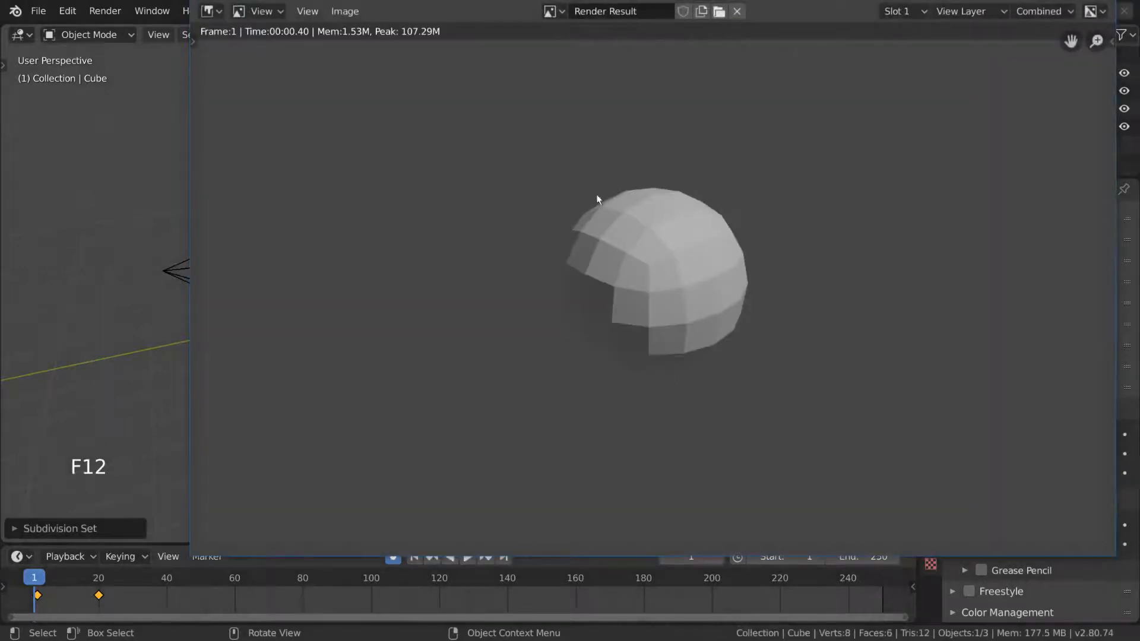
key(Escape)
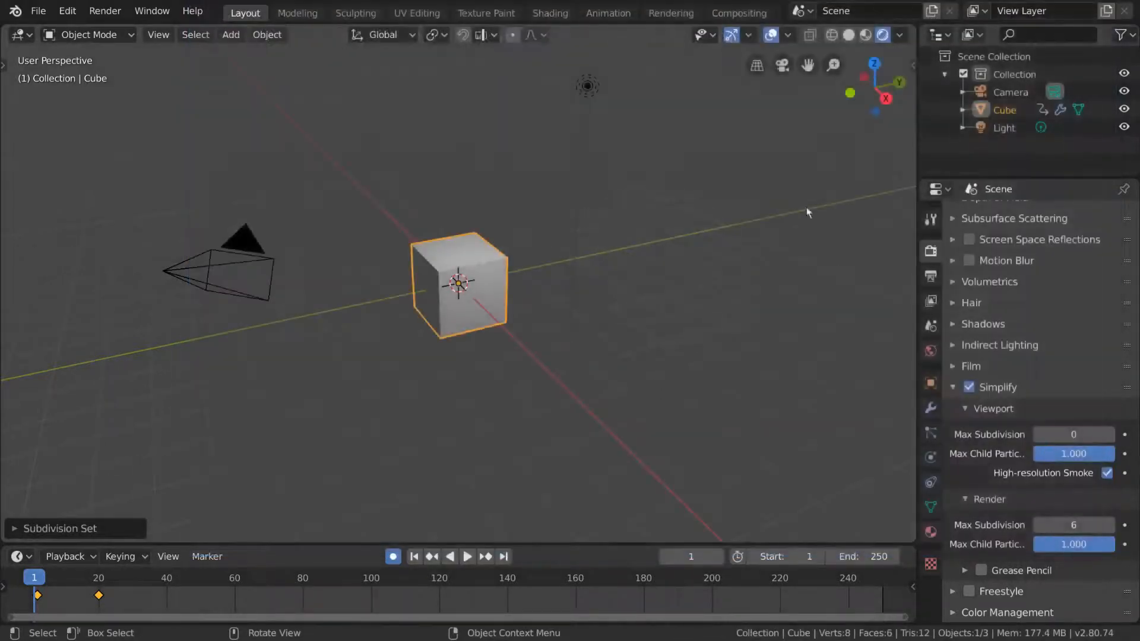
click(953, 387)
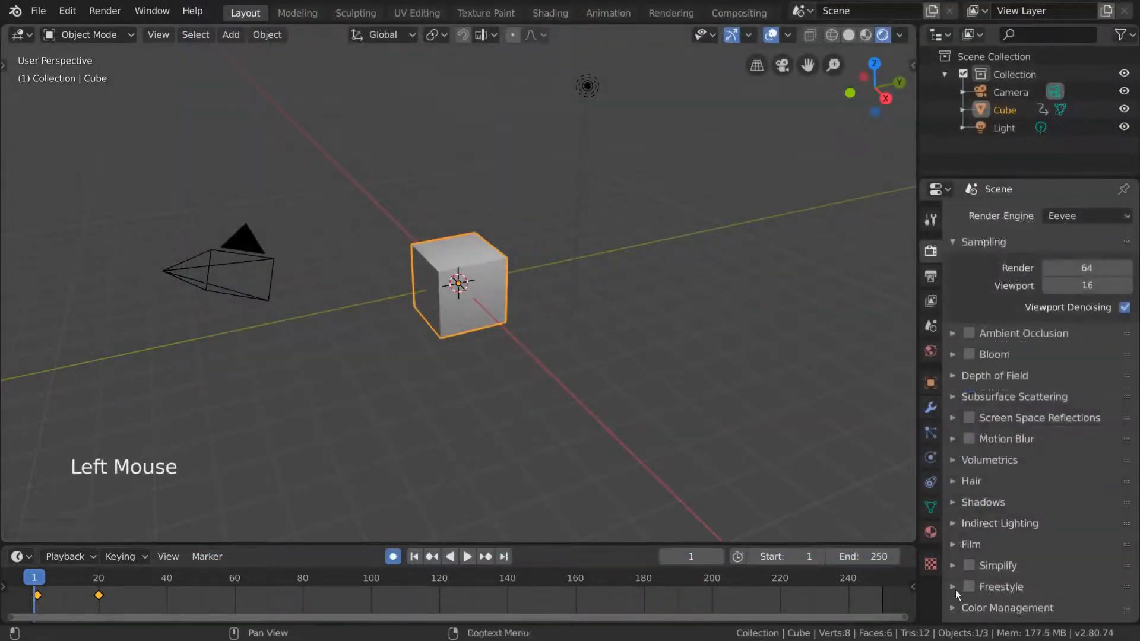
Expand the Freestyle settings and toggle Freestyle repeatedly, leaving it enabled.
click(953, 586)
scroll(974, 570, down, 6)
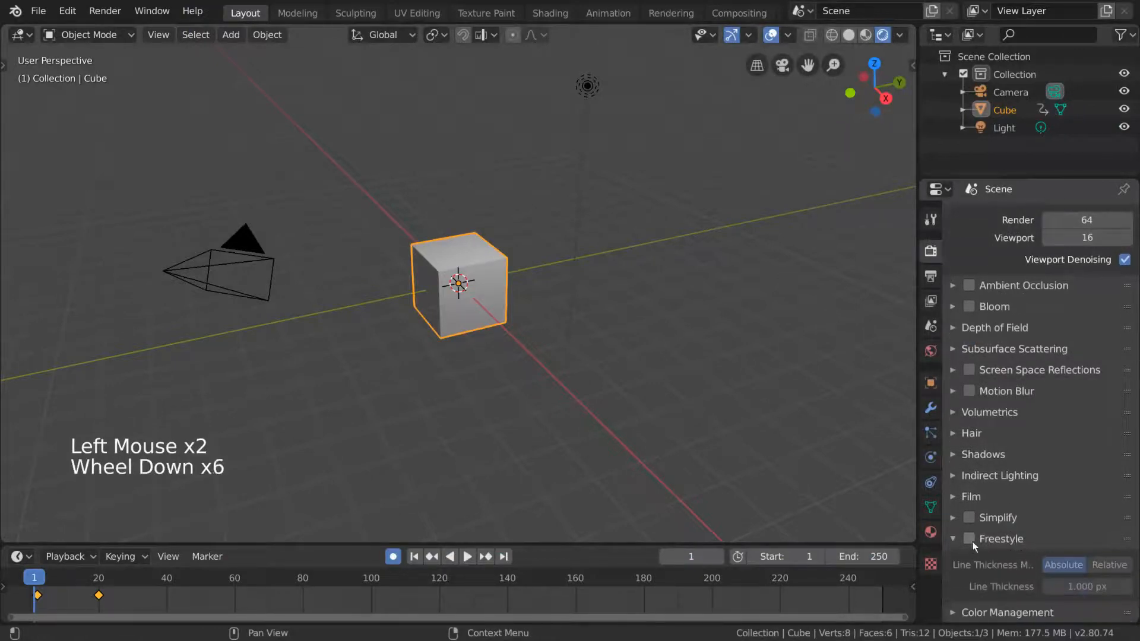
click(971, 540)
click(971, 541)
click(971, 540)
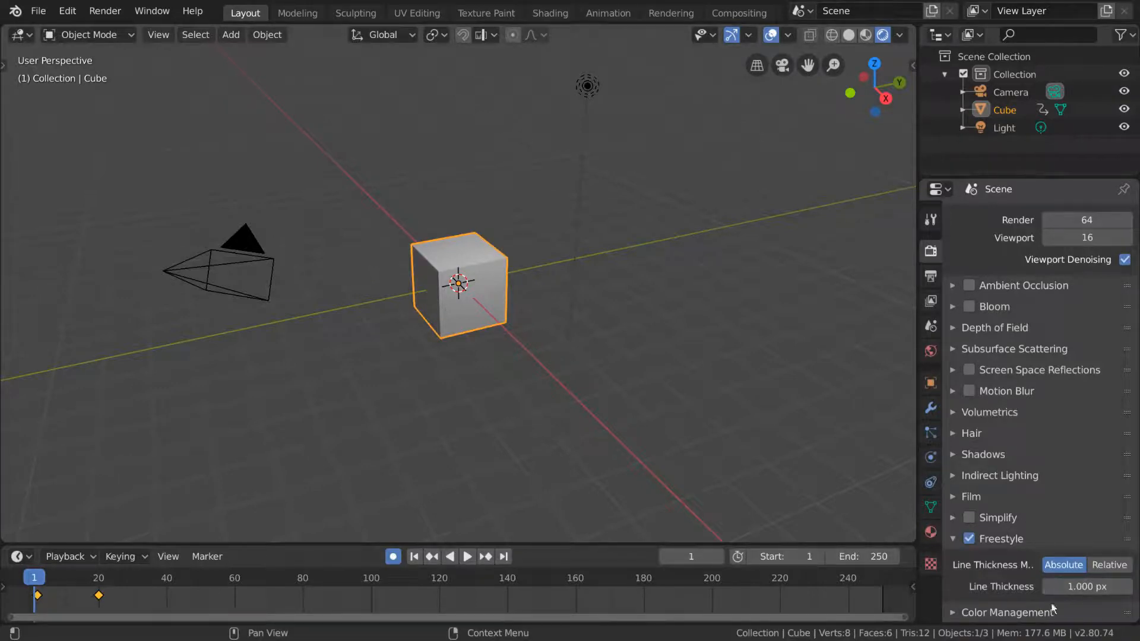
click(969, 538)
click(969, 539)
click(969, 538)
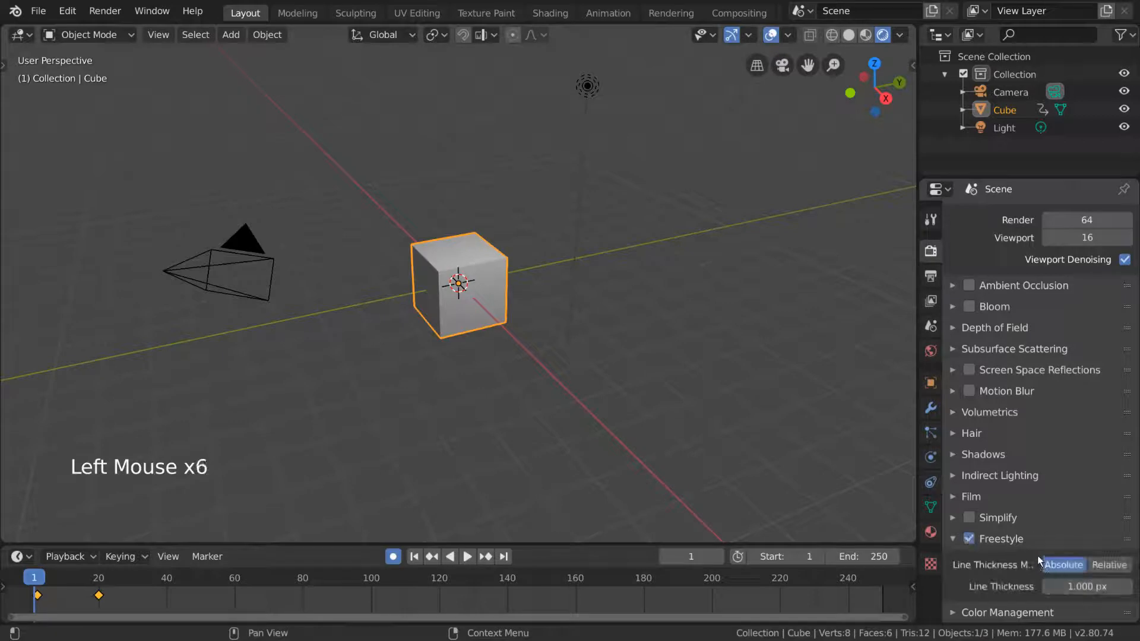
Examine the Freestyle edge detection and line set options in the view layer properties.
click(931, 300)
scroll(1027, 446, down, 14)
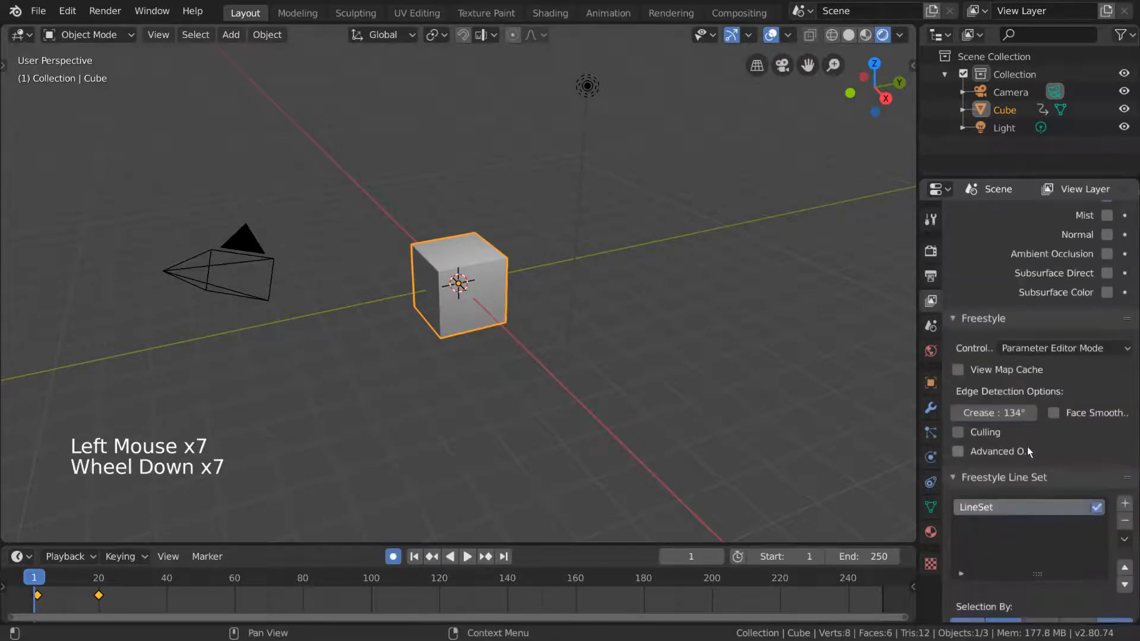
scroll(1029, 444, down, 11)
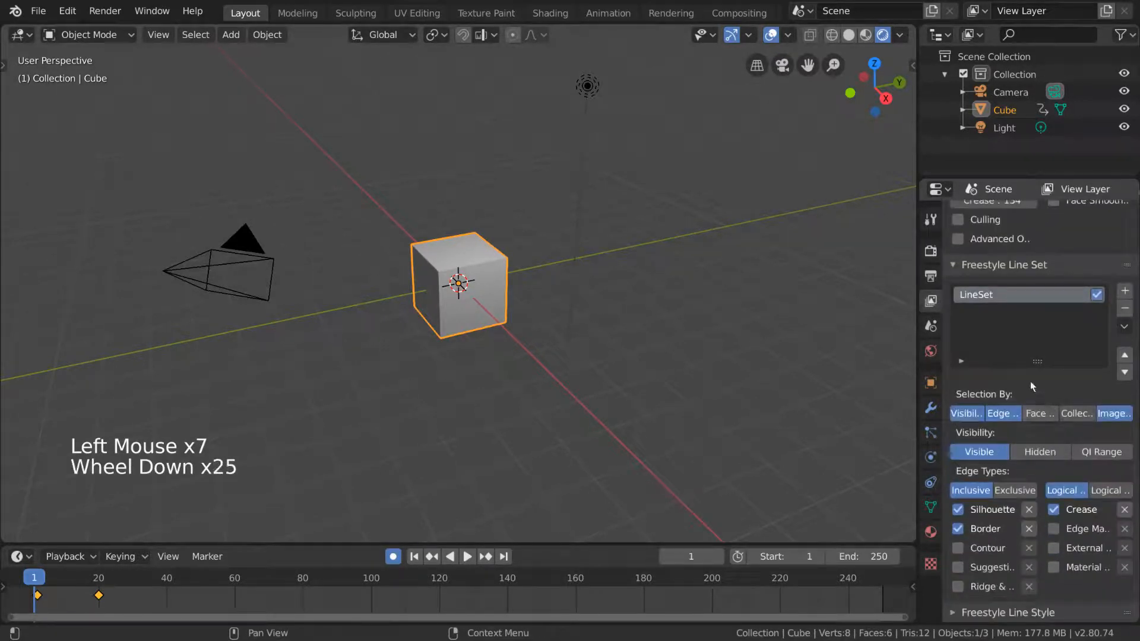
Return to the render properties, disable Freestyle and collapse its section.
click(931, 251)
click(976, 538)
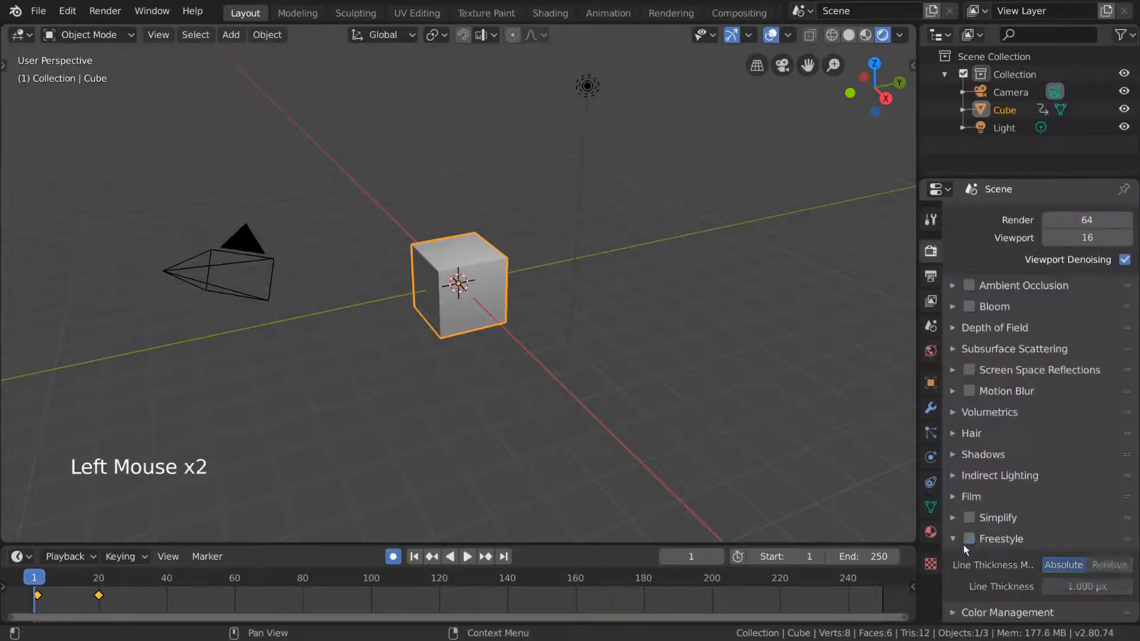
click(953, 538)
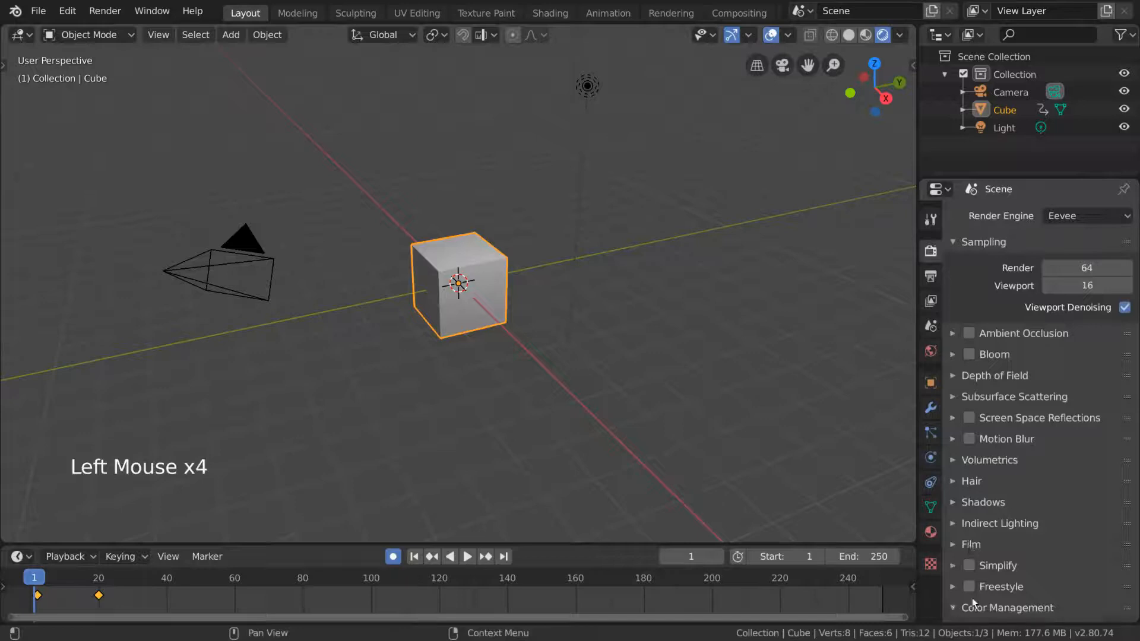
Set the View Transform in the Color Management settings to Standard.
scroll(973, 601, down, 14)
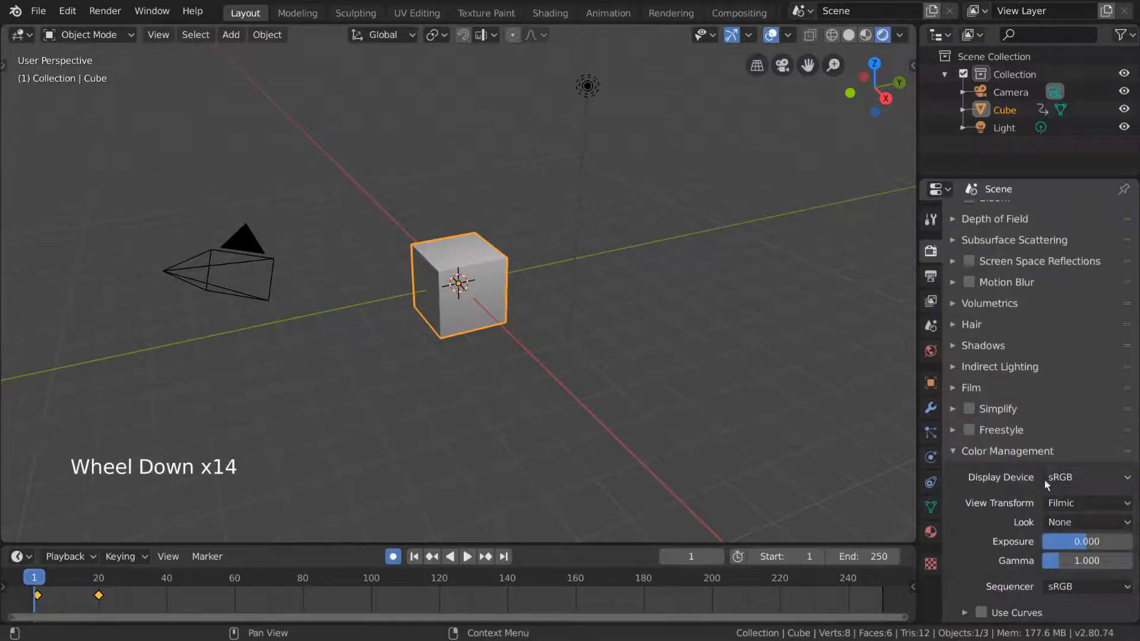
click(1092, 502)
click(1077, 481)
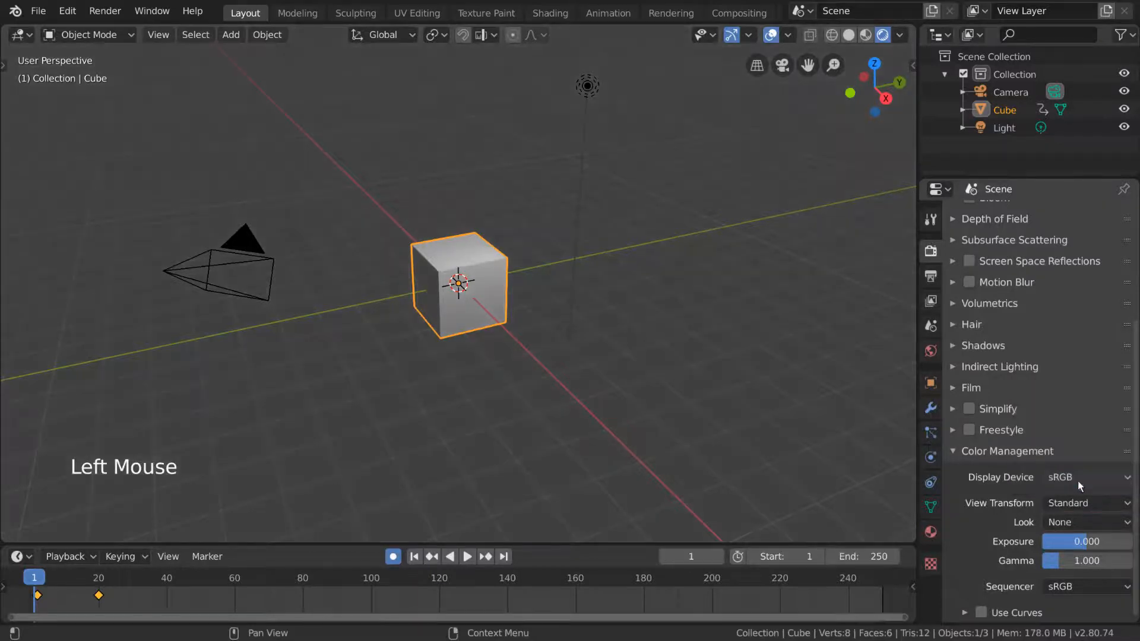
Set the View Transform in the Color Management settings to Filmic.
click(1077, 503)
click(1075, 466)
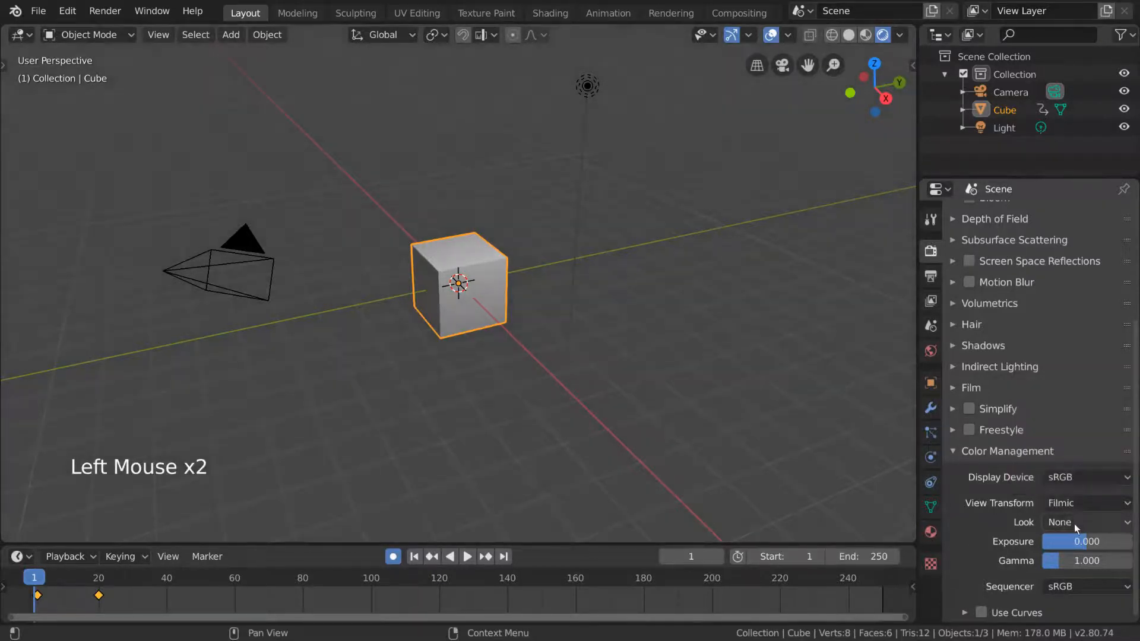
Try the Very High Contrast look in Color Management and reset Look to None.
drag(1074, 524, 1076, 479)
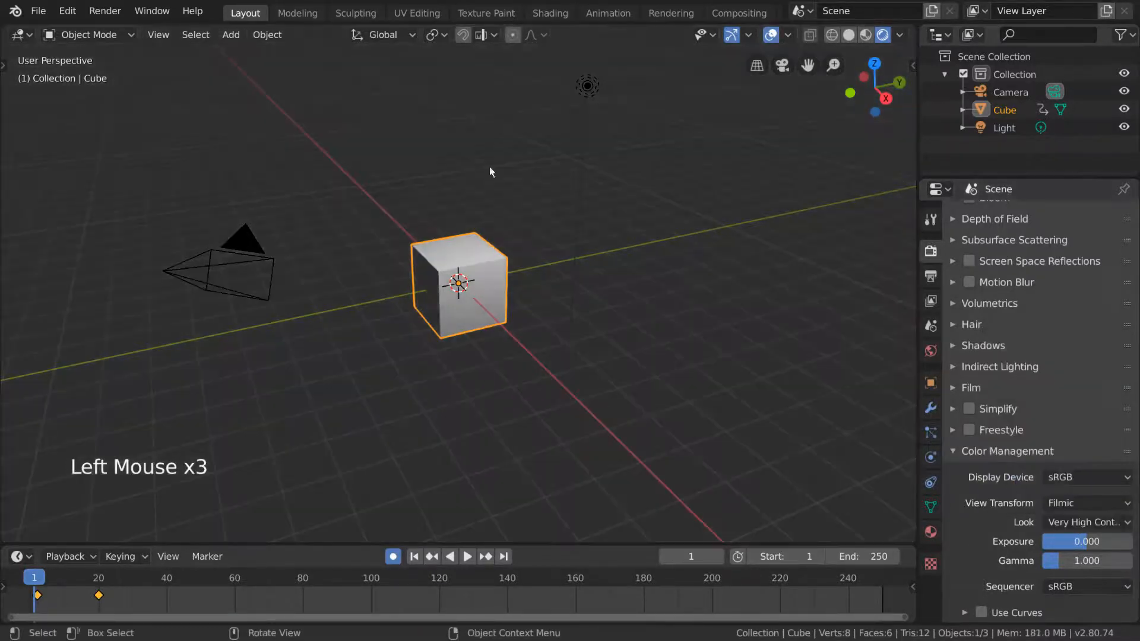
click(1076, 522)
click(1076, 504)
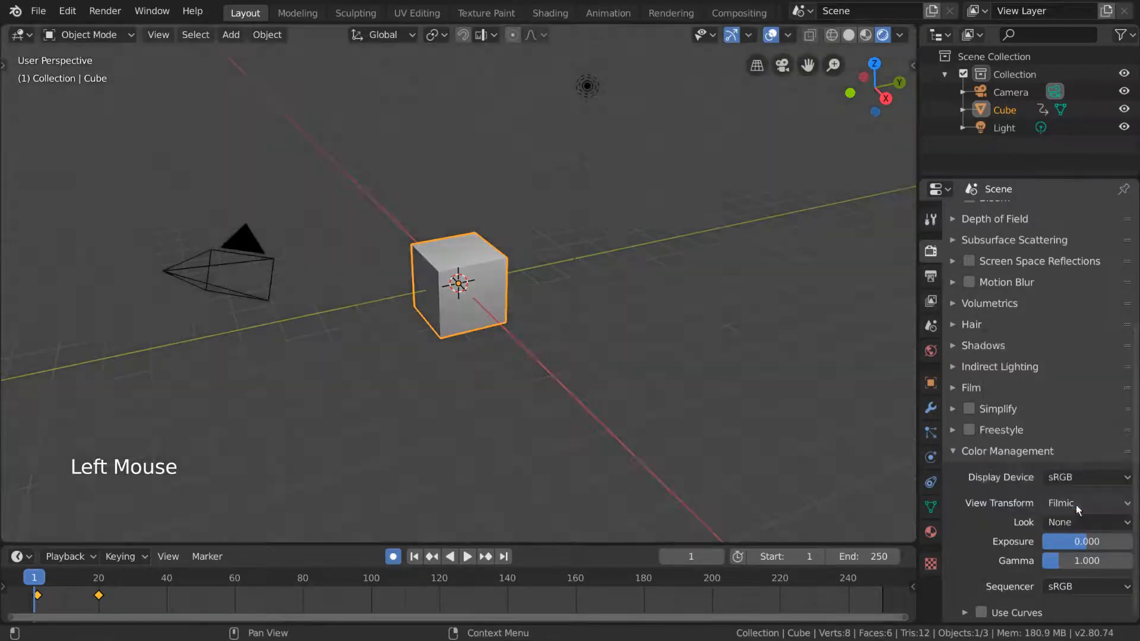
click(1072, 585)
click(1072, 586)
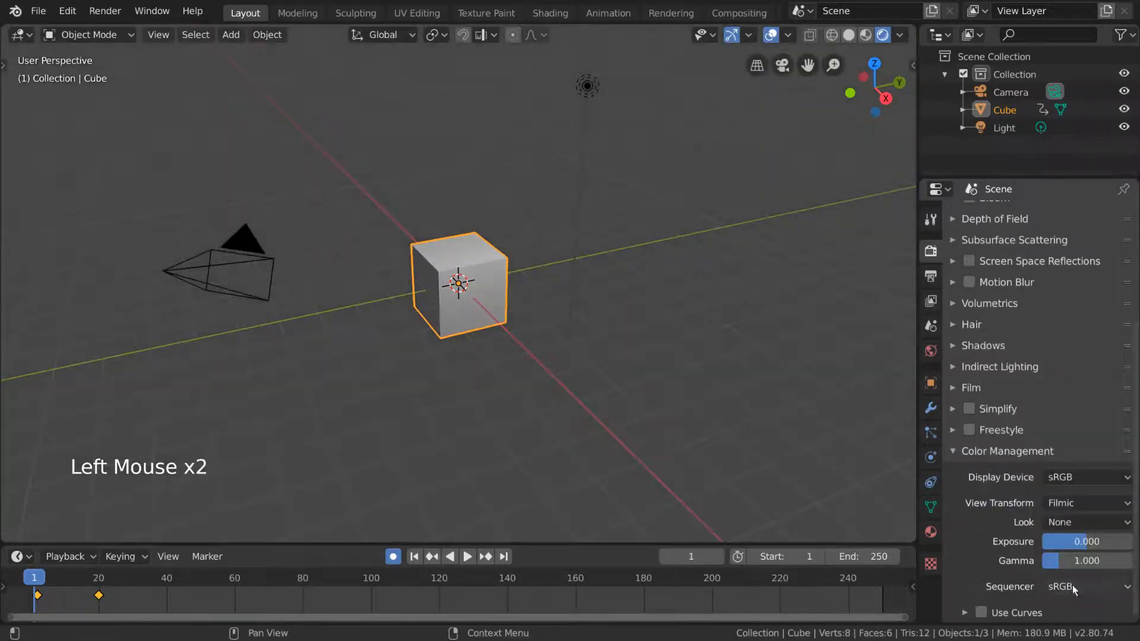
Collapse the Color Management settings and switch the render engine to Cycles.
click(978, 454)
scroll(1069, 332, up, 5)
click(1086, 203)
click(1086, 216)
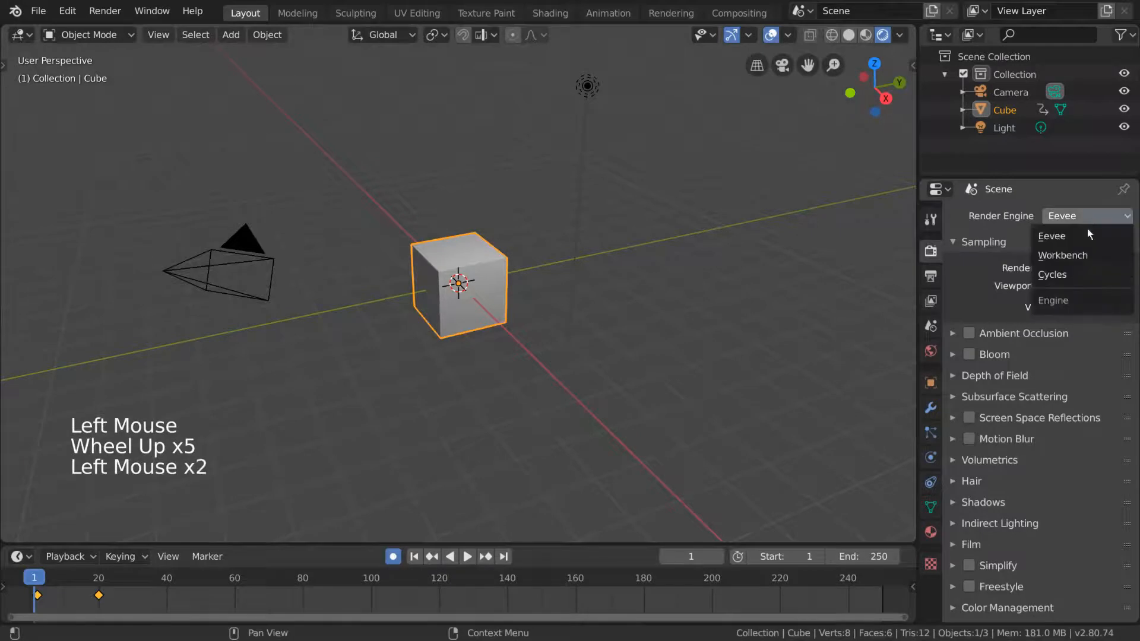
click(1080, 274)
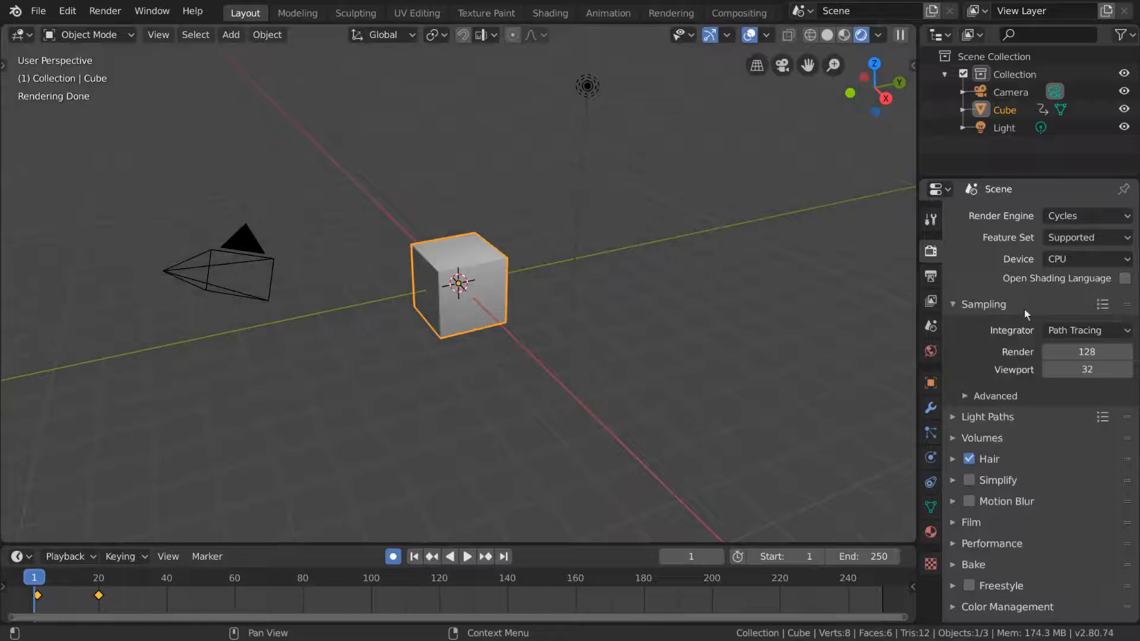
Switch the Cycles device between CPU and GPU Compute several times, leaving it on GPU Compute.
click(1096, 262)
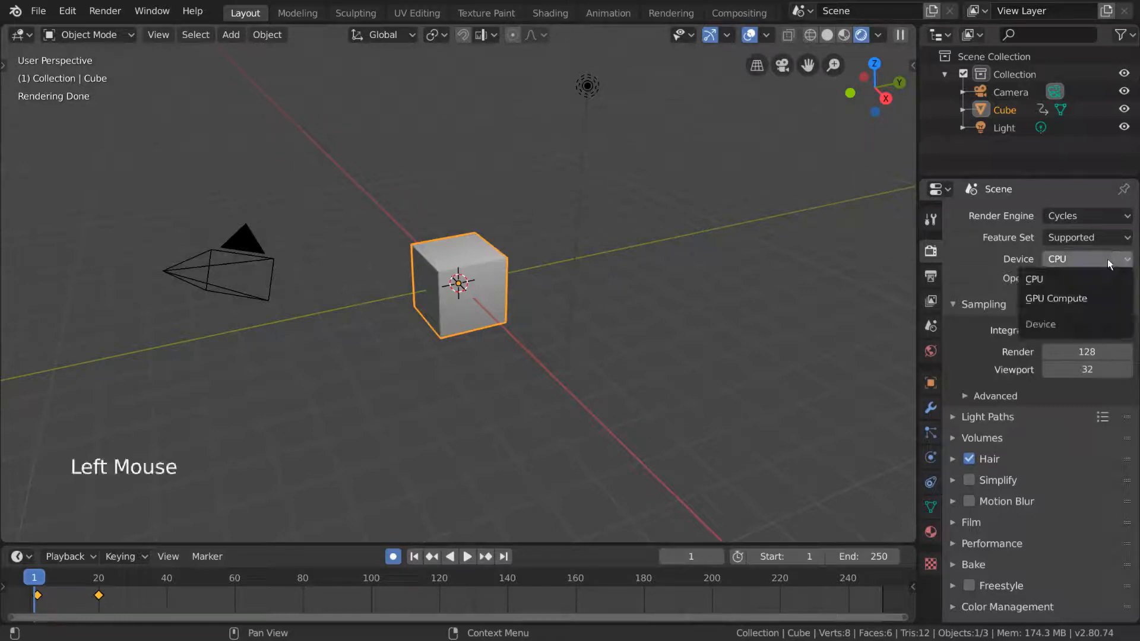
click(1093, 300)
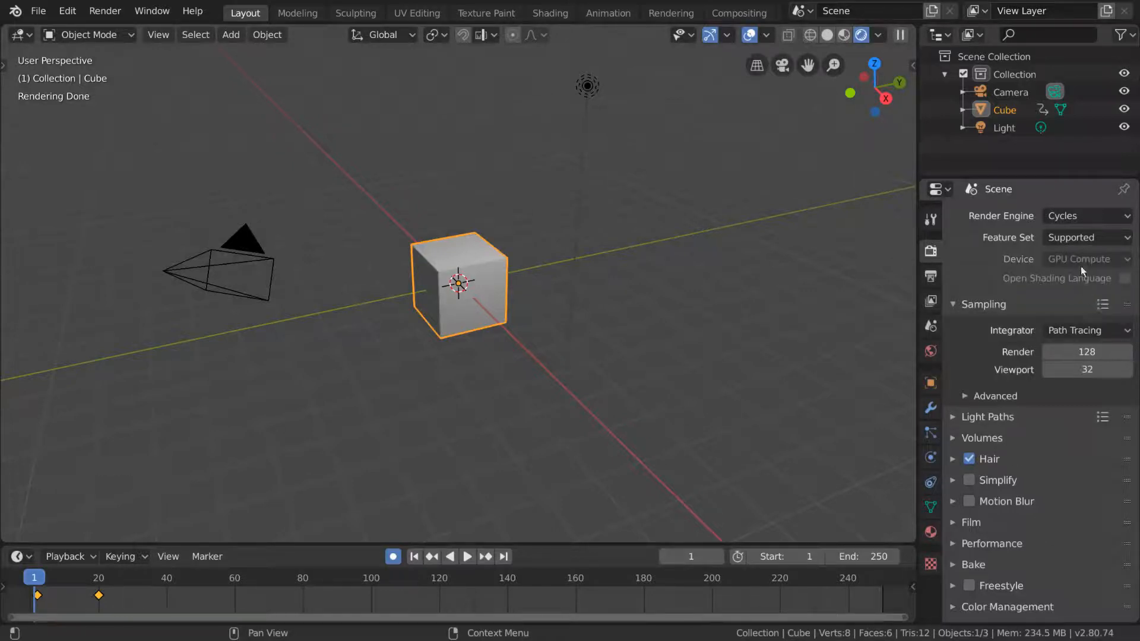
click(1081, 266)
click(1080, 277)
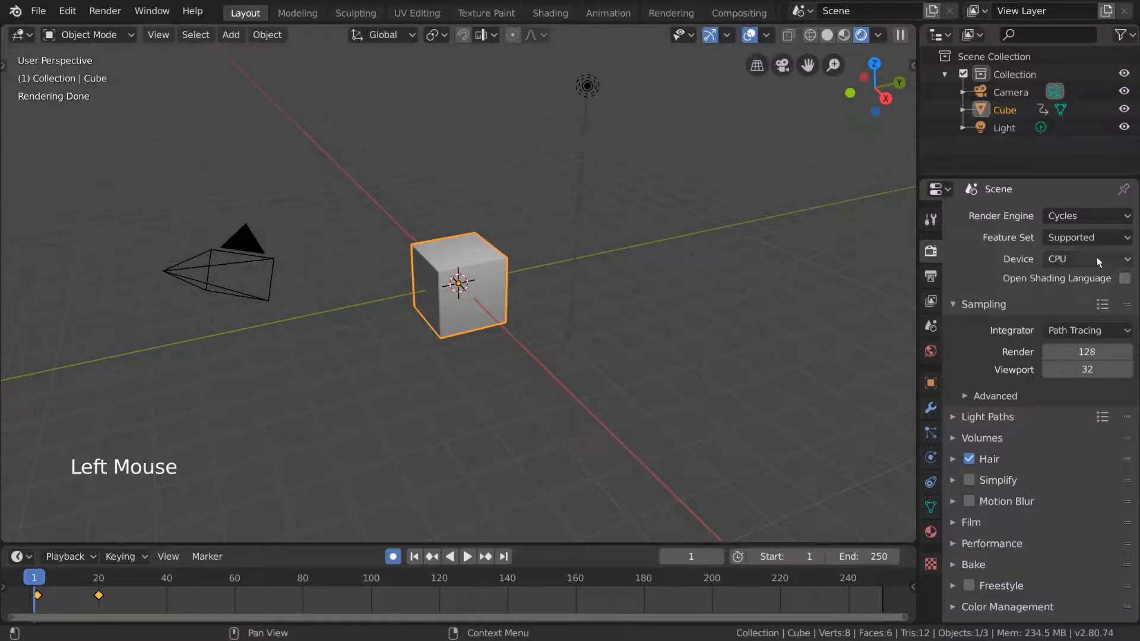
click(1096, 258)
click(1084, 300)
click(1093, 258)
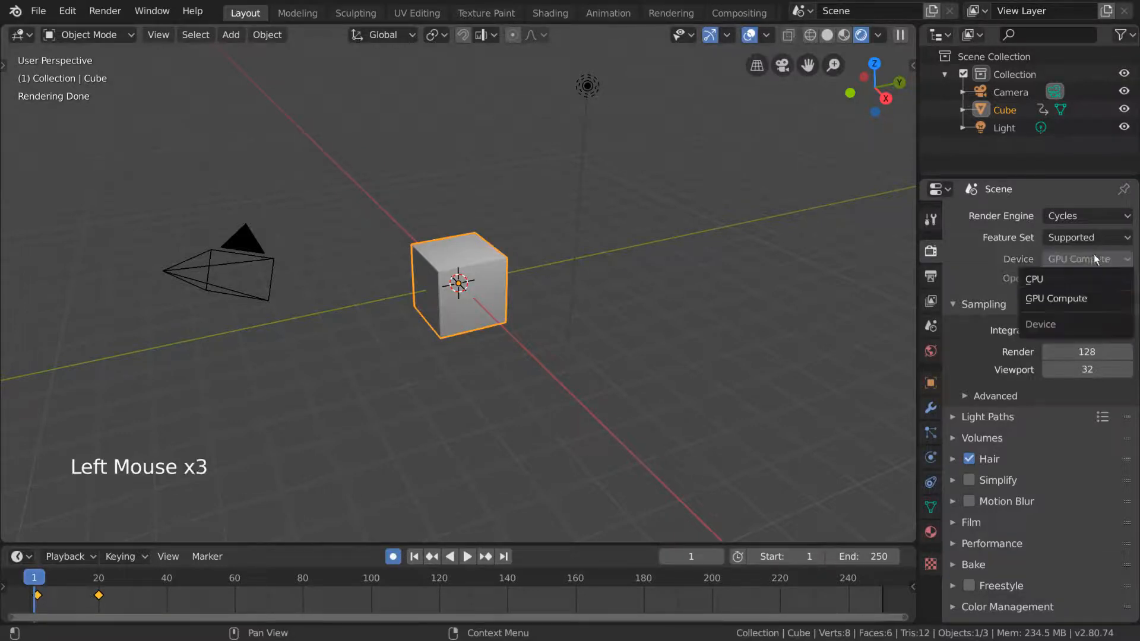
click(1091, 278)
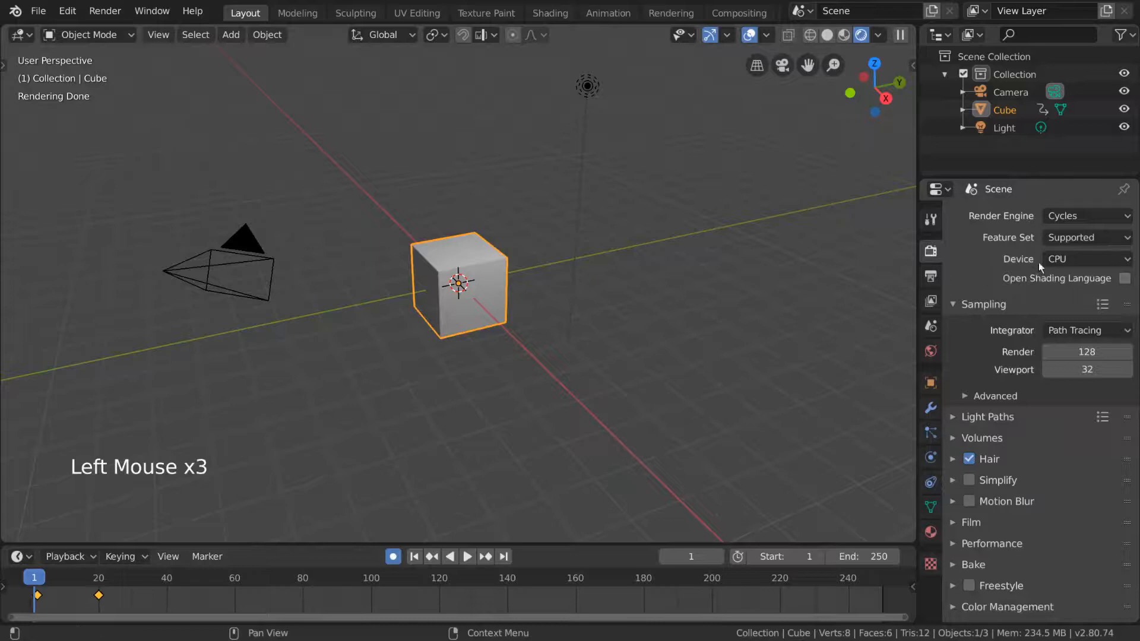
click(1057, 259)
click(1068, 298)
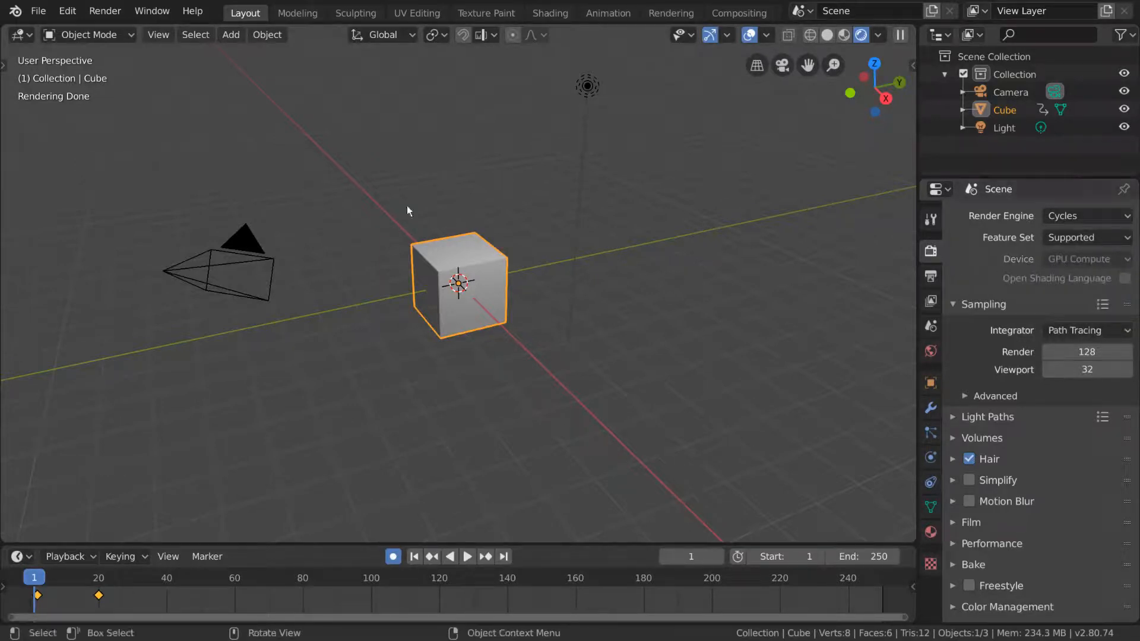
Set the Cycles Render Devices to CUDA in the system preferences and close the preferences window.
click(68, 11)
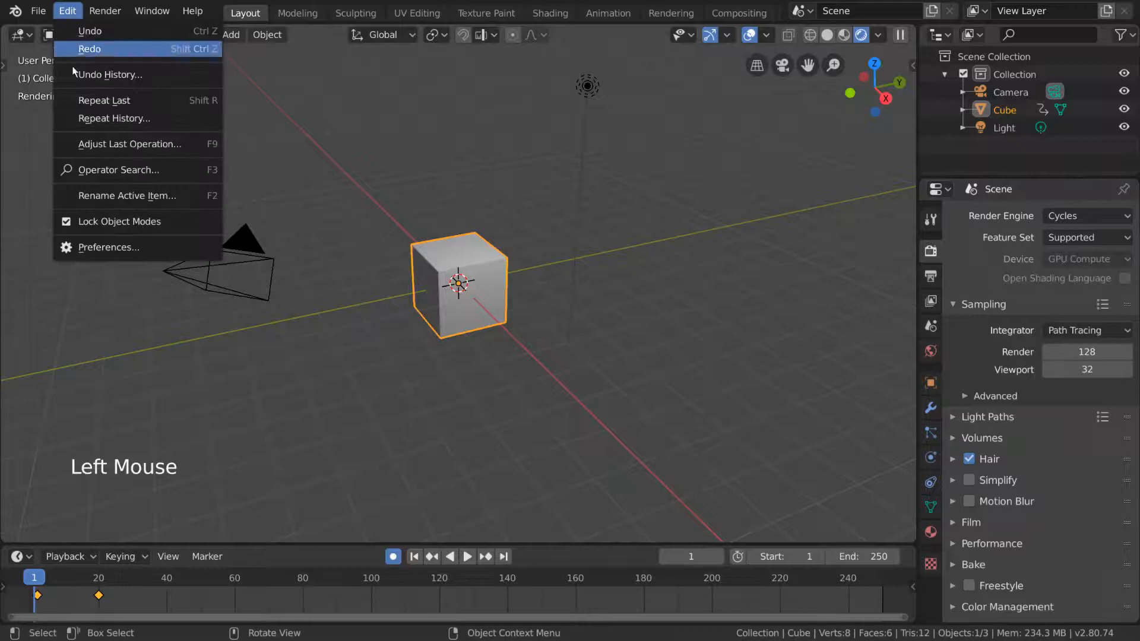
click(108, 247)
click(86, 264)
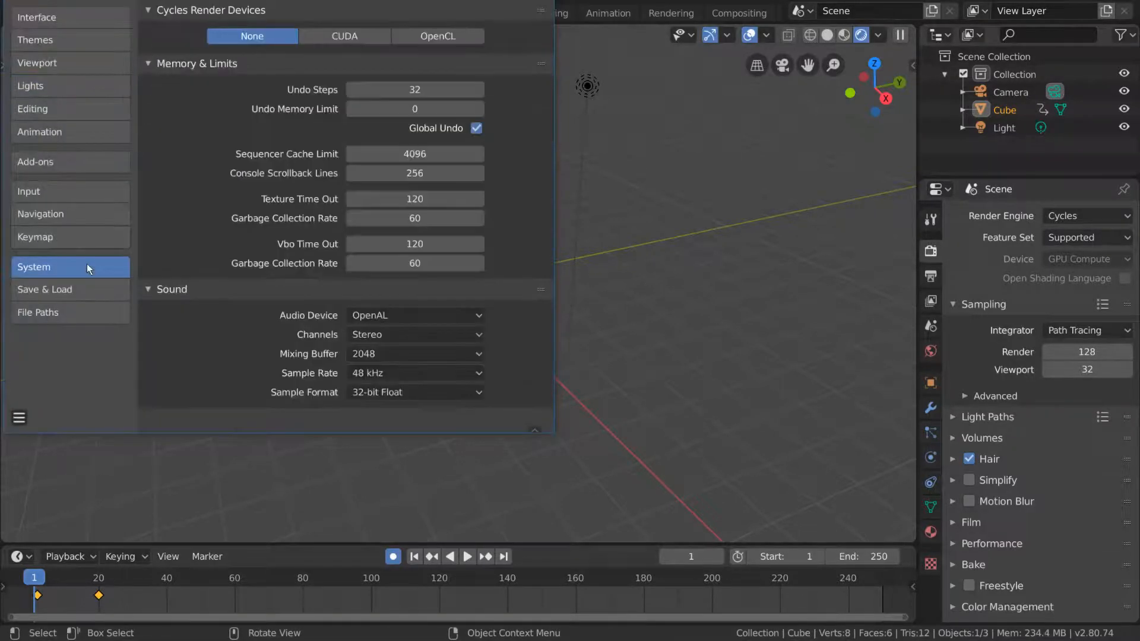
click(349, 37)
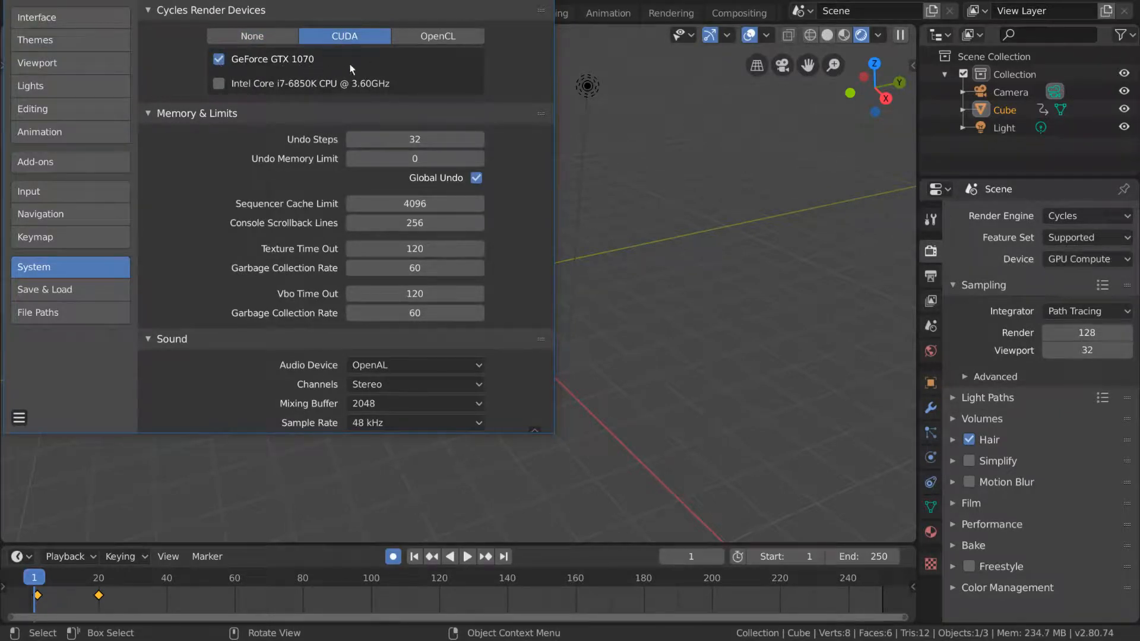
click(548, 2)
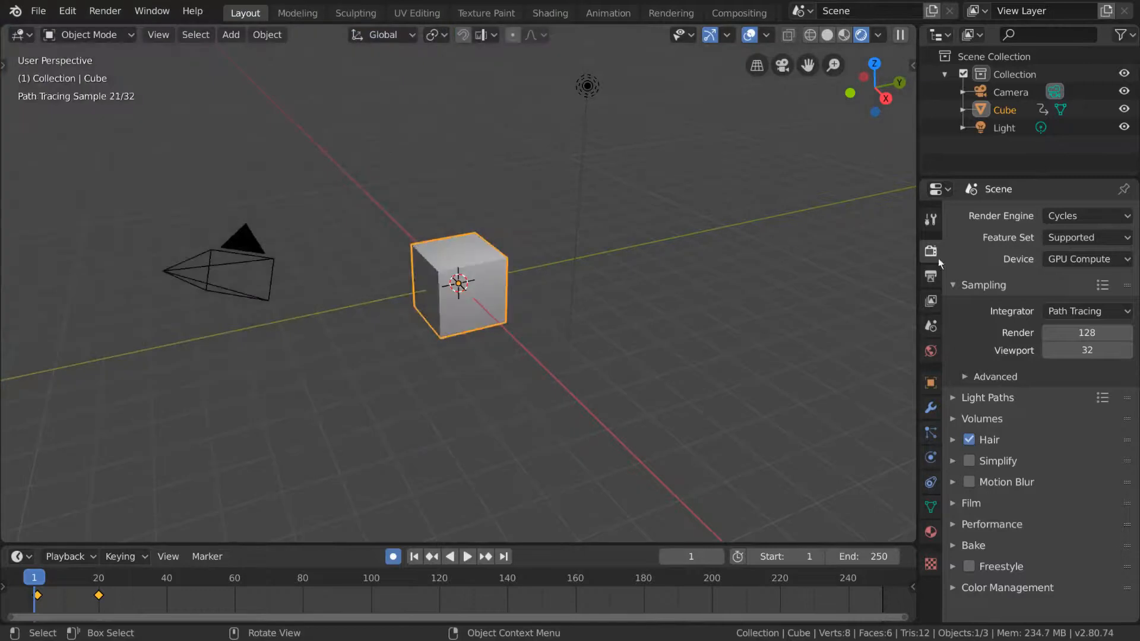
Try the CPU device for Cycles and return it to GPU Compute.
click(1094, 259)
click(1065, 281)
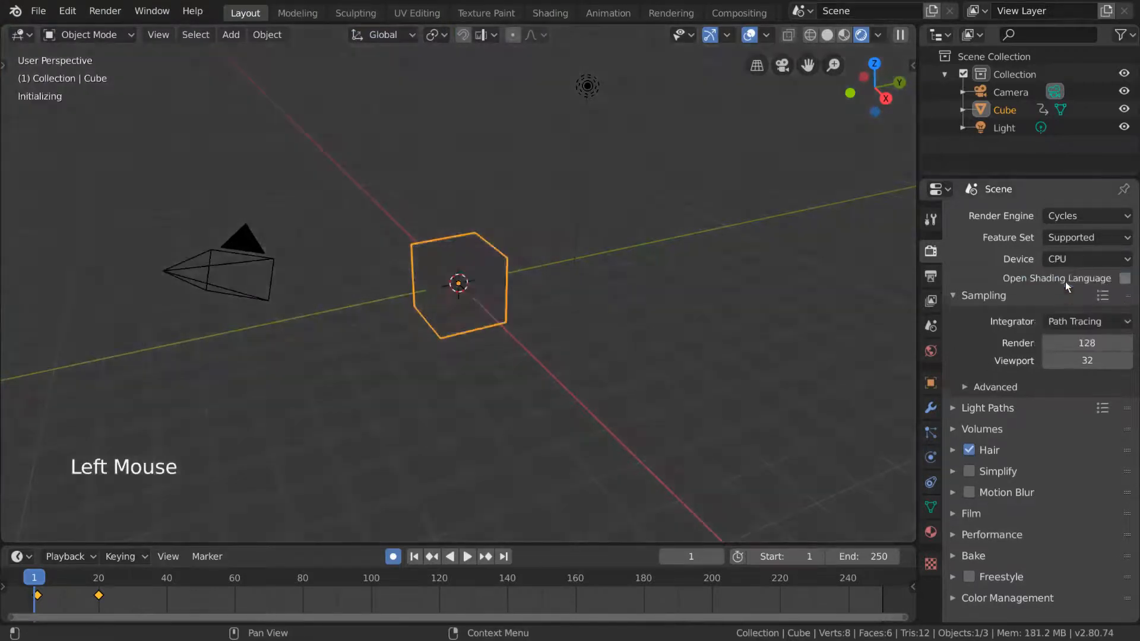
click(1079, 257)
click(1063, 298)
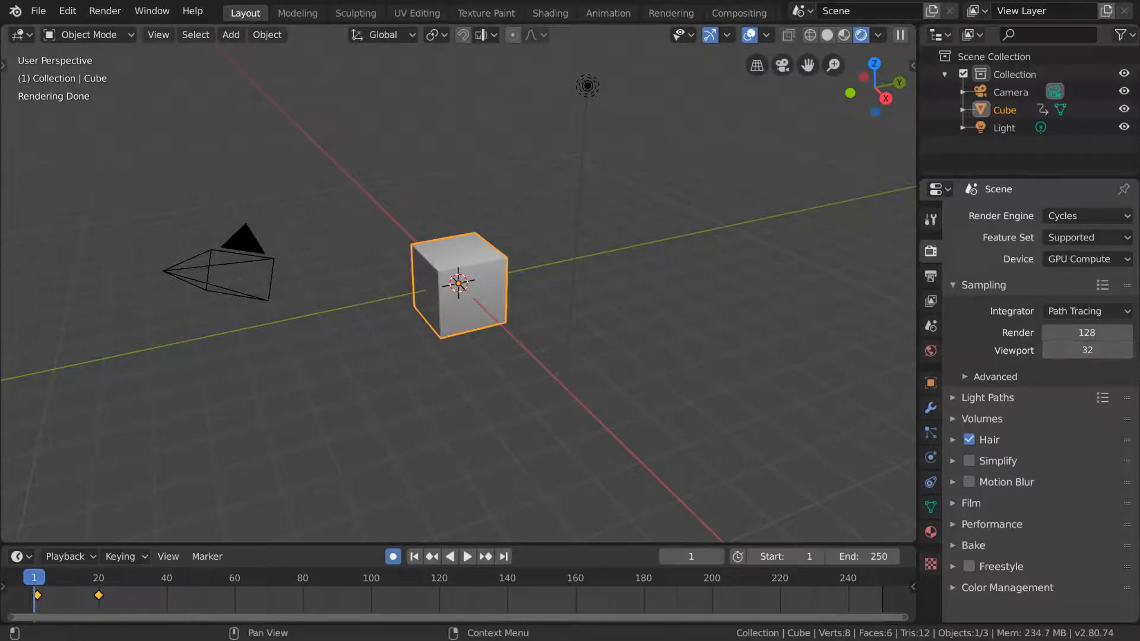
Examine the advanced sampling options and the Light Paths bounces, clamping and caustics, collapsing each section again.
click(983, 377)
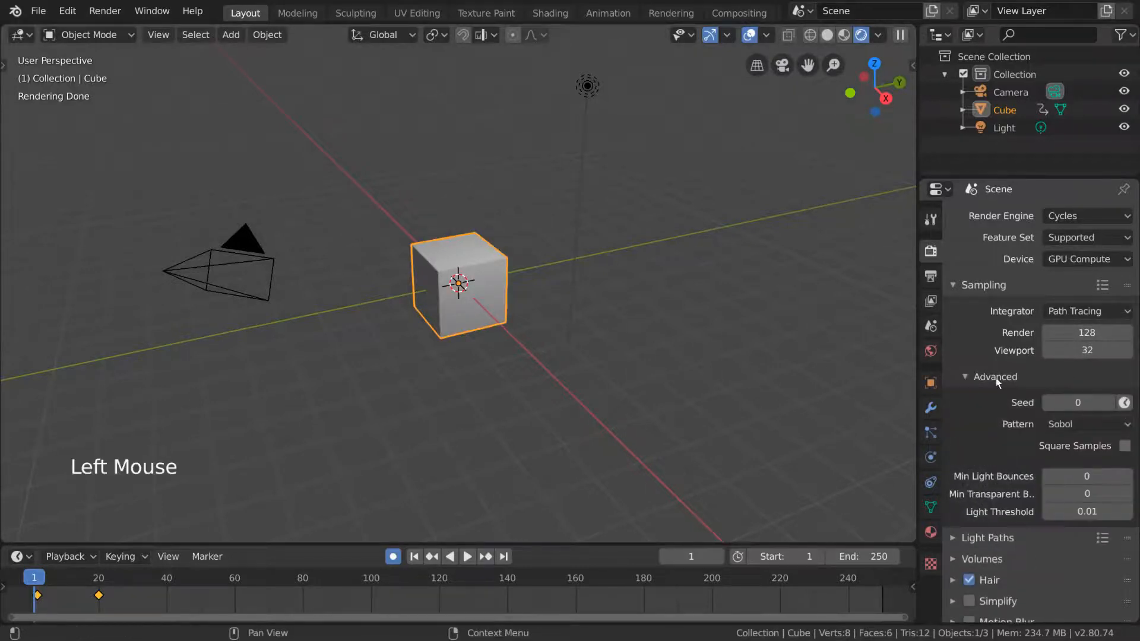
click(996, 377)
click(996, 397)
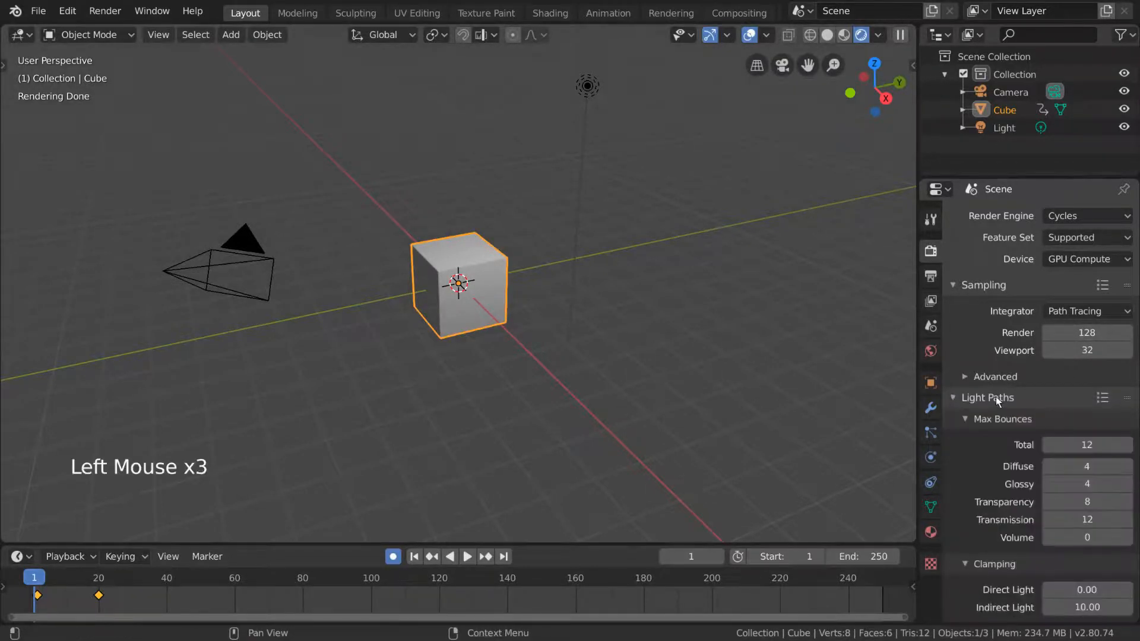
scroll(1002, 394, down, 3)
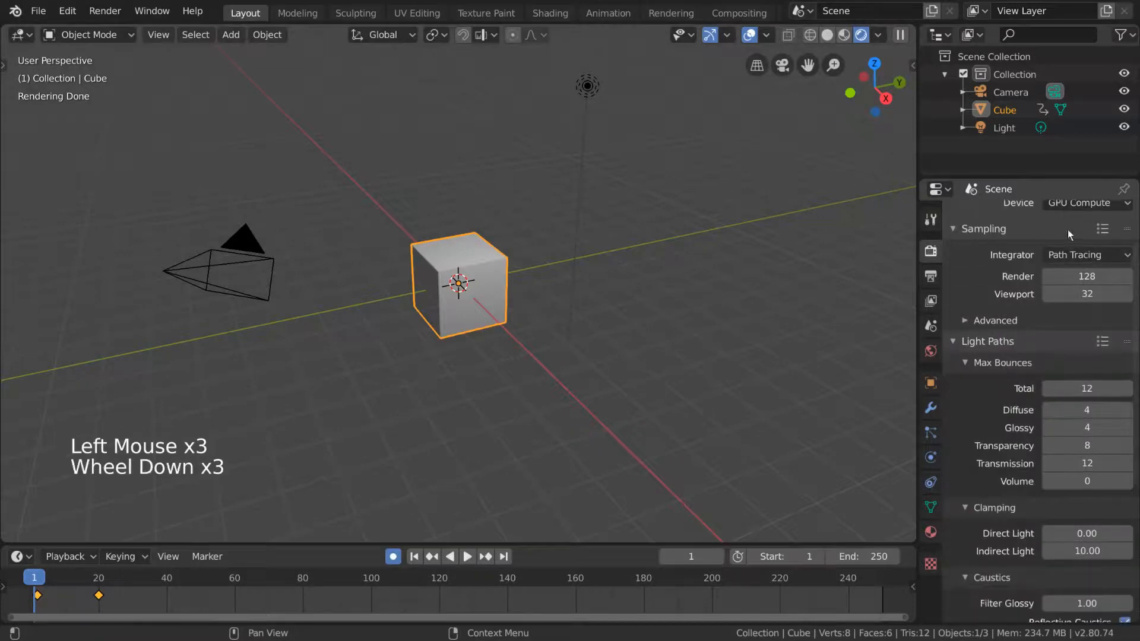
scroll(1064, 243, down, 5)
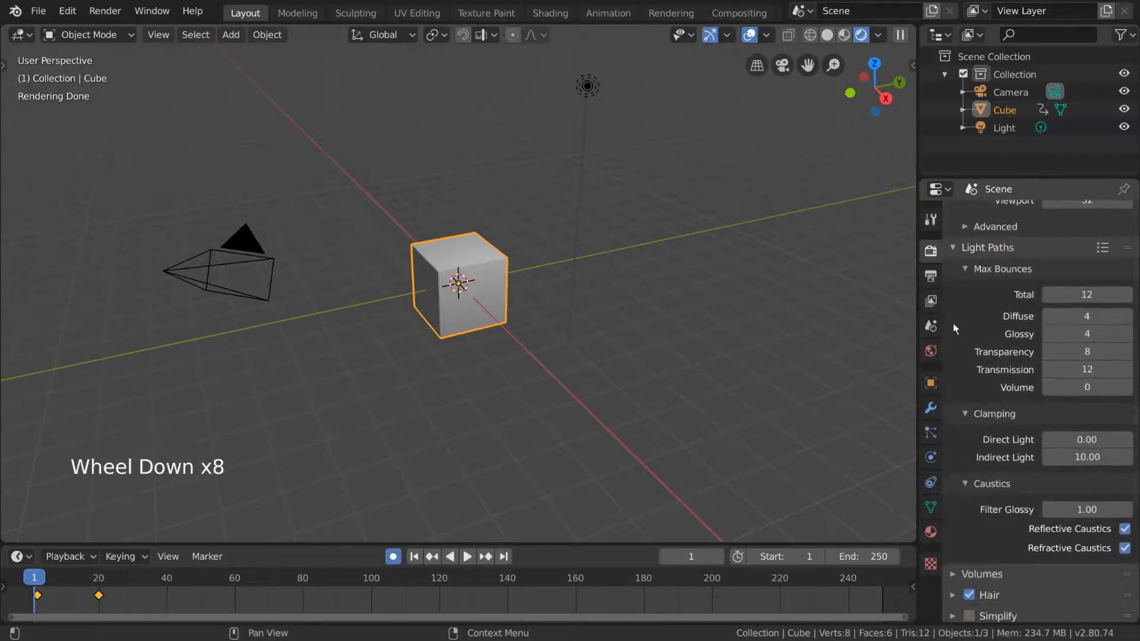
click(962, 252)
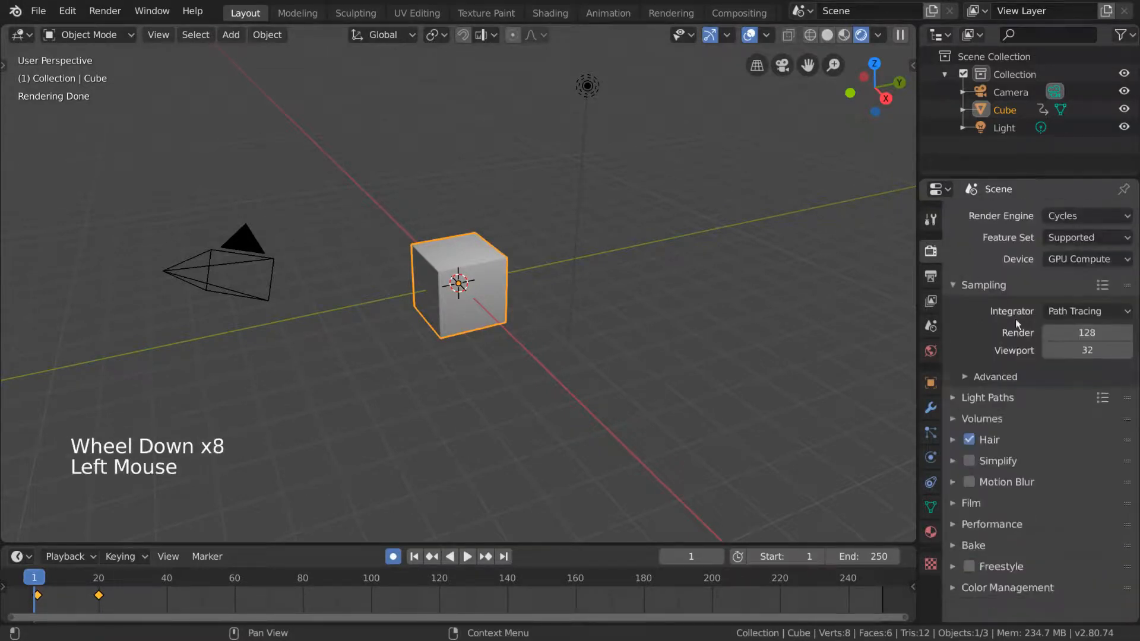
Examine the Cycles Volumes and Hair settings and collapse both sections.
click(1002, 423)
click(989, 489)
scroll(991, 457, down, 5)
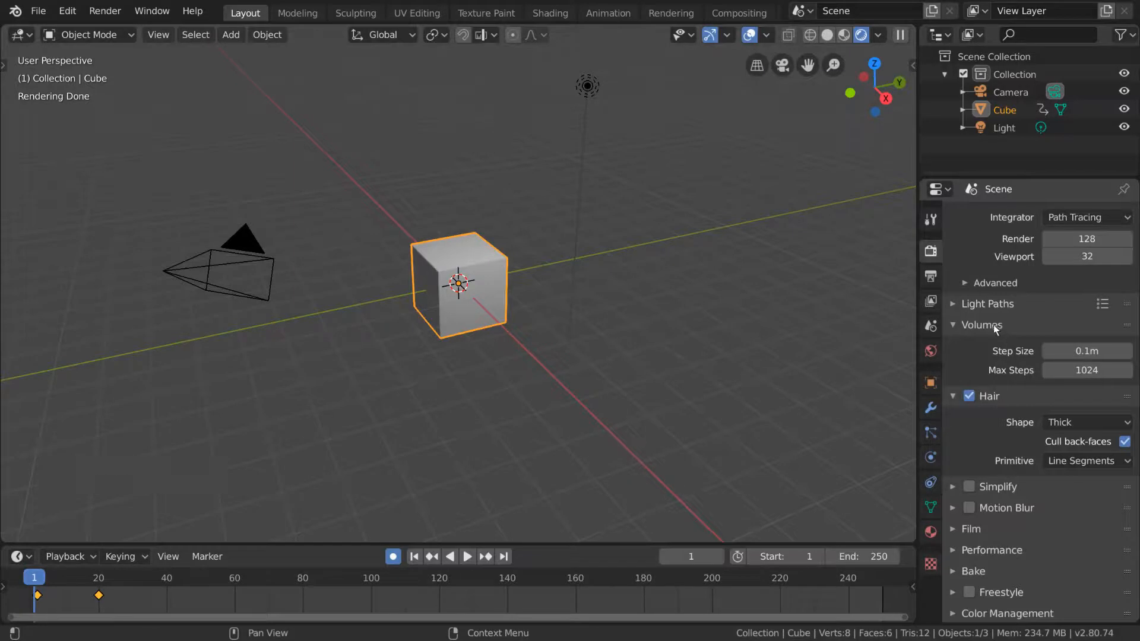
click(993, 325)
click(999, 397)
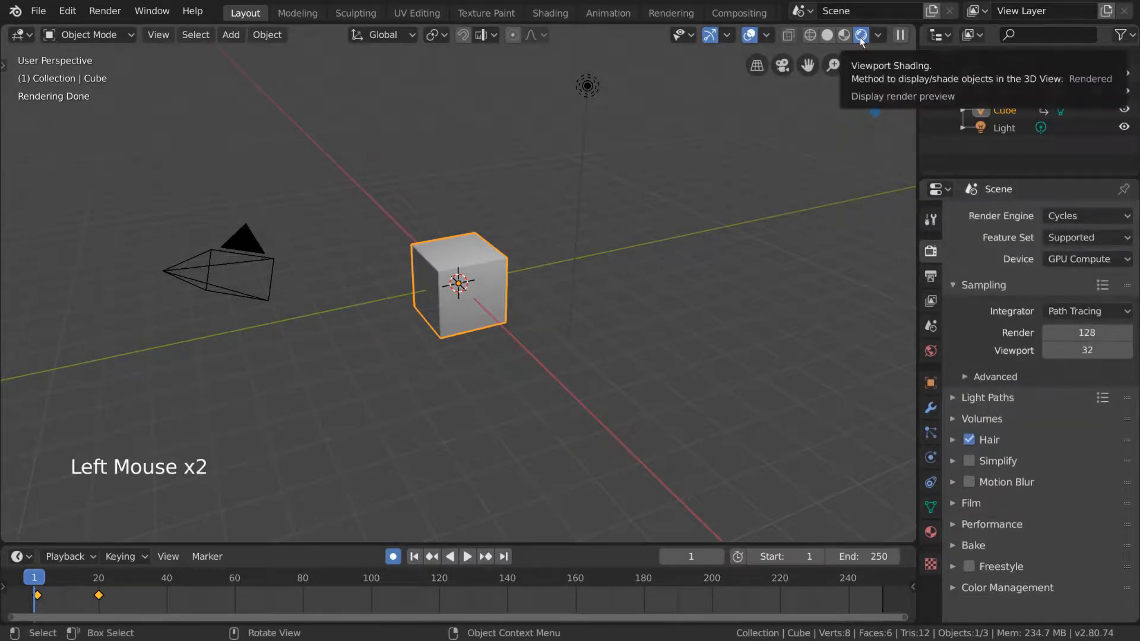
Enable Motion Blur, play the cube's animation to frame 16 and render that frame.
click(1013, 482)
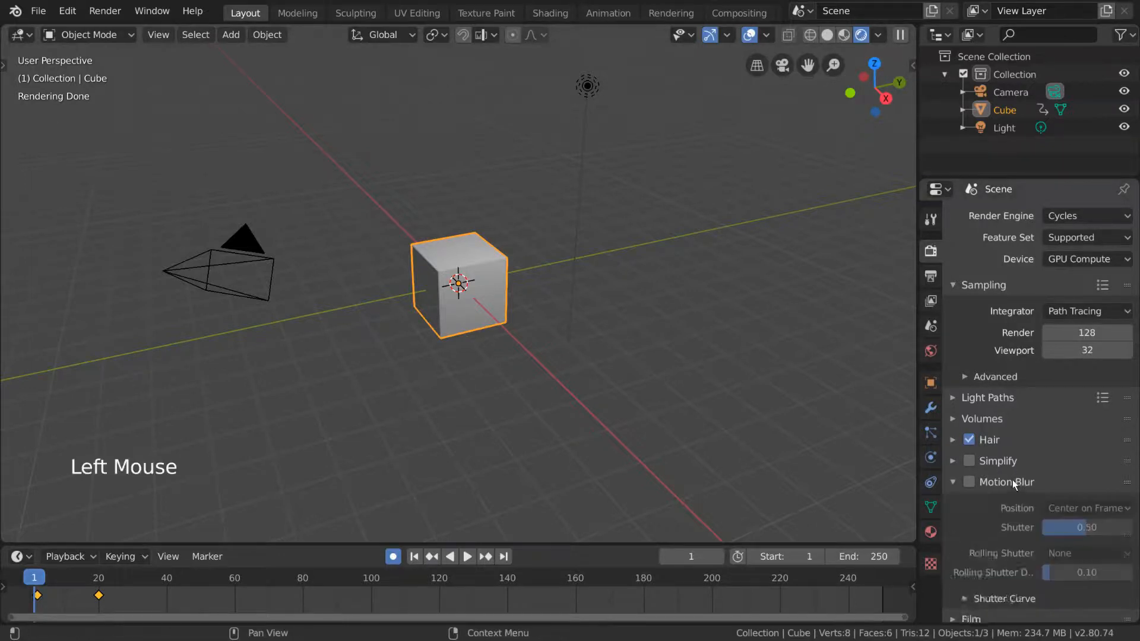
scroll(1004, 457, down, 5)
click(969, 390)
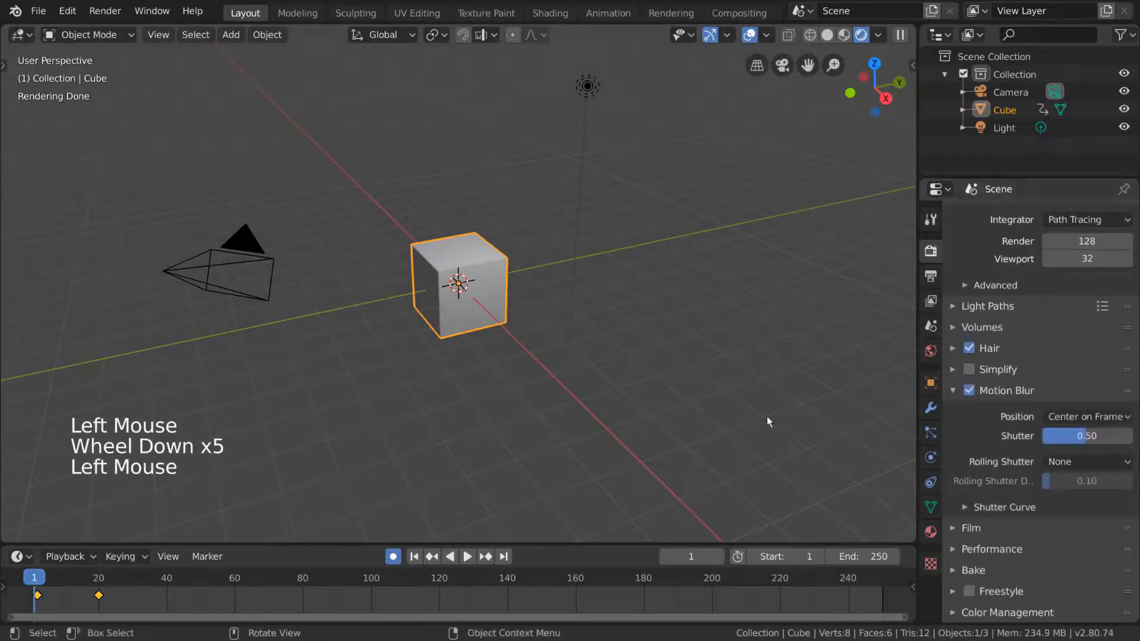
key(space)
key(space)
key(F12)
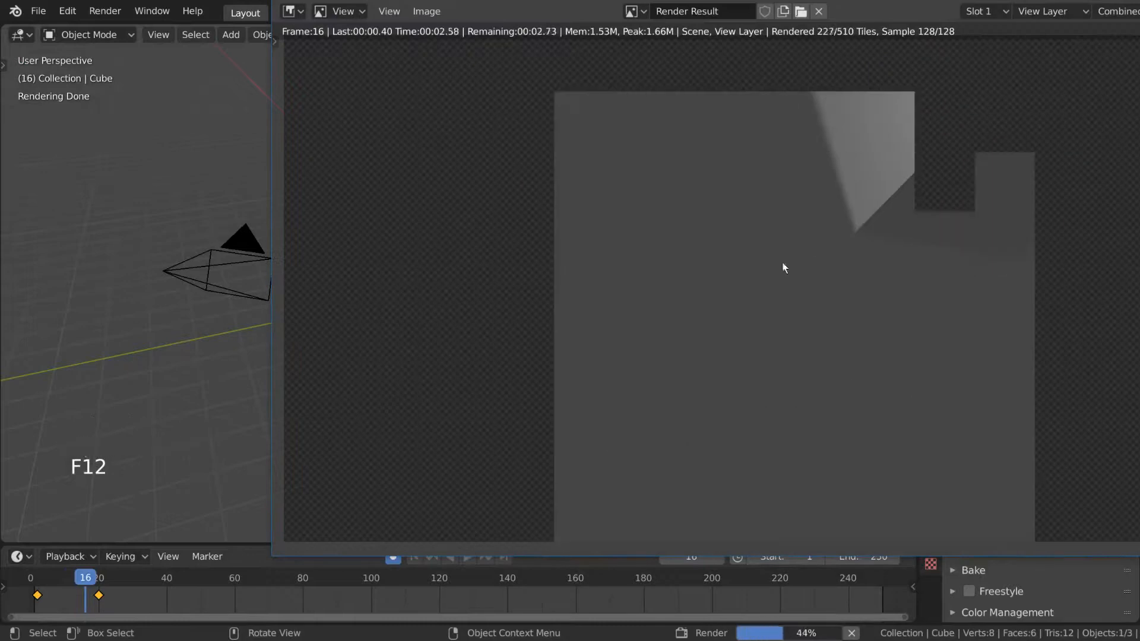
scroll(822, 339, up, 2)
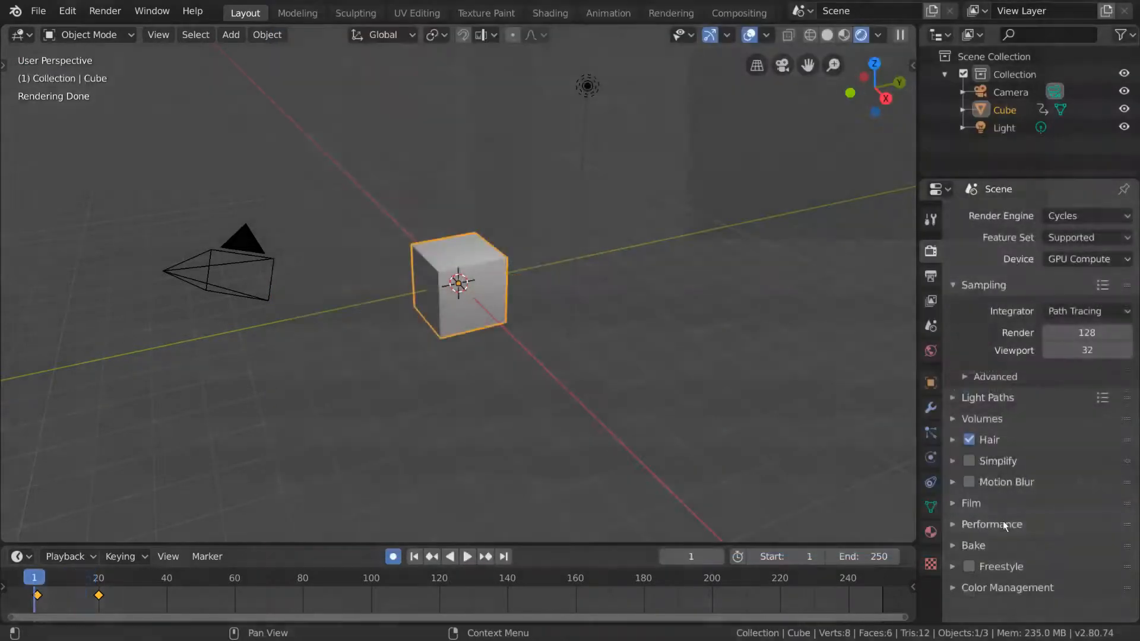
Expand the Performance settings and examine the Threads, Tiles and Acceleration Structure options.
click(1007, 526)
scroll(1037, 422, down, 11)
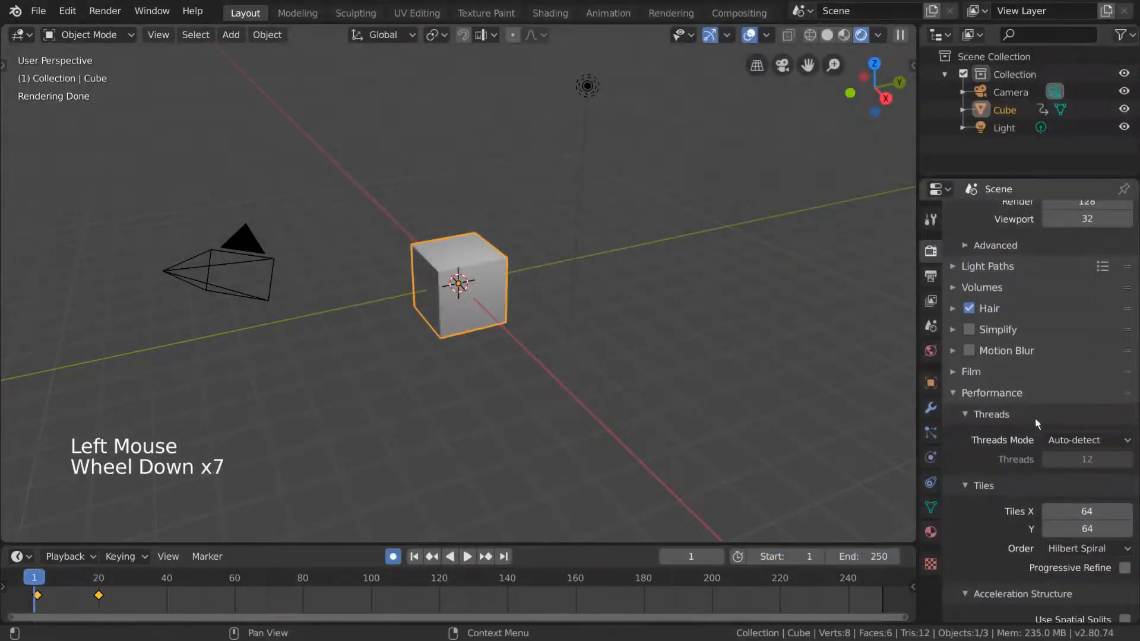
scroll(1025, 423, down, 2)
scroll(1045, 499, up, 13)
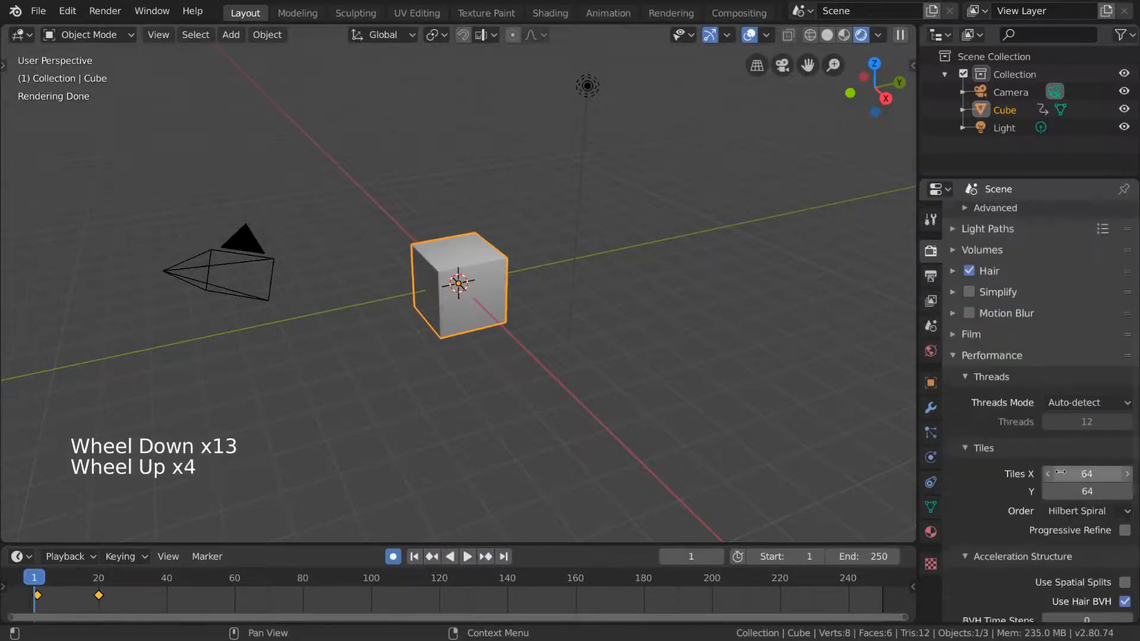
Set the Cycles device to CPU, review the tile settings under Performance and render the current frame.
click(1092, 259)
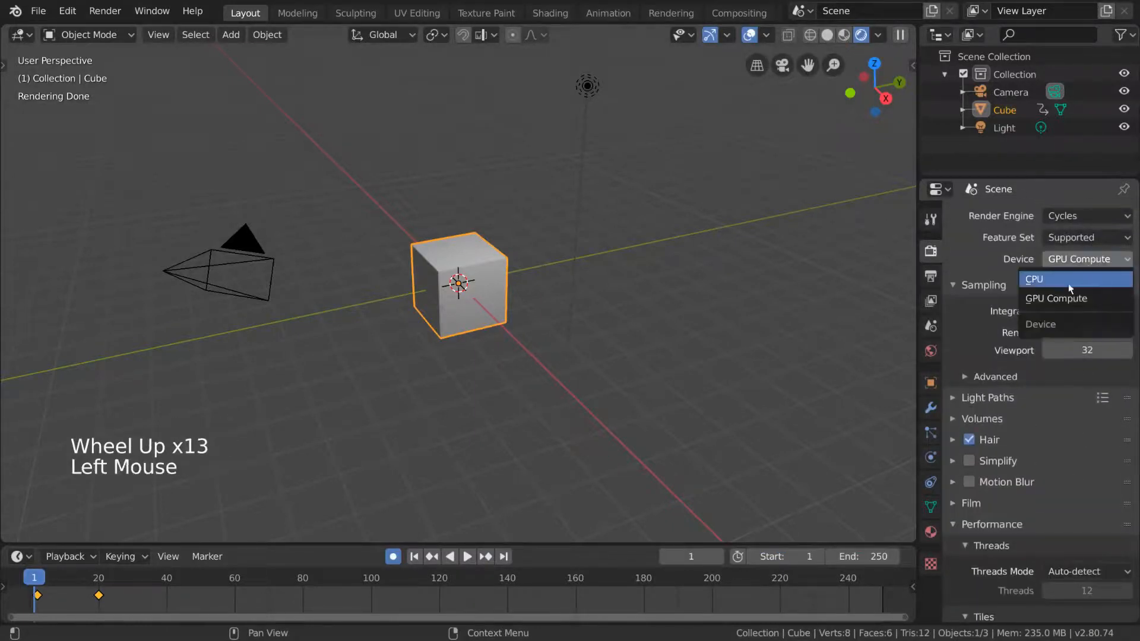
click(1087, 282)
scroll(1056, 360, down, 9)
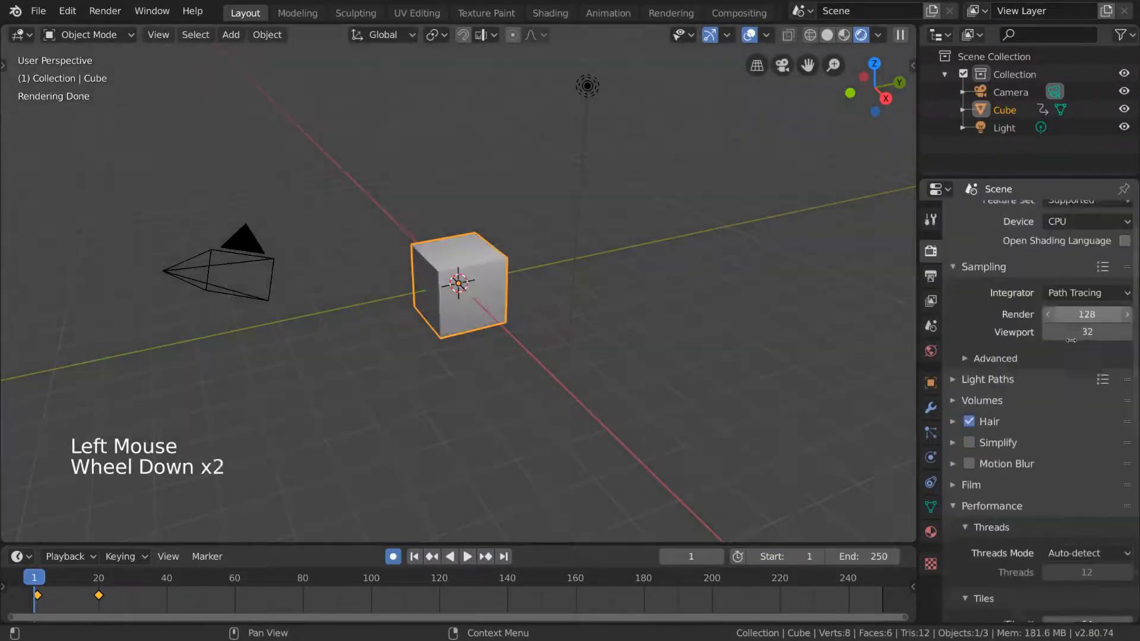
scroll(1055, 365, down, 8)
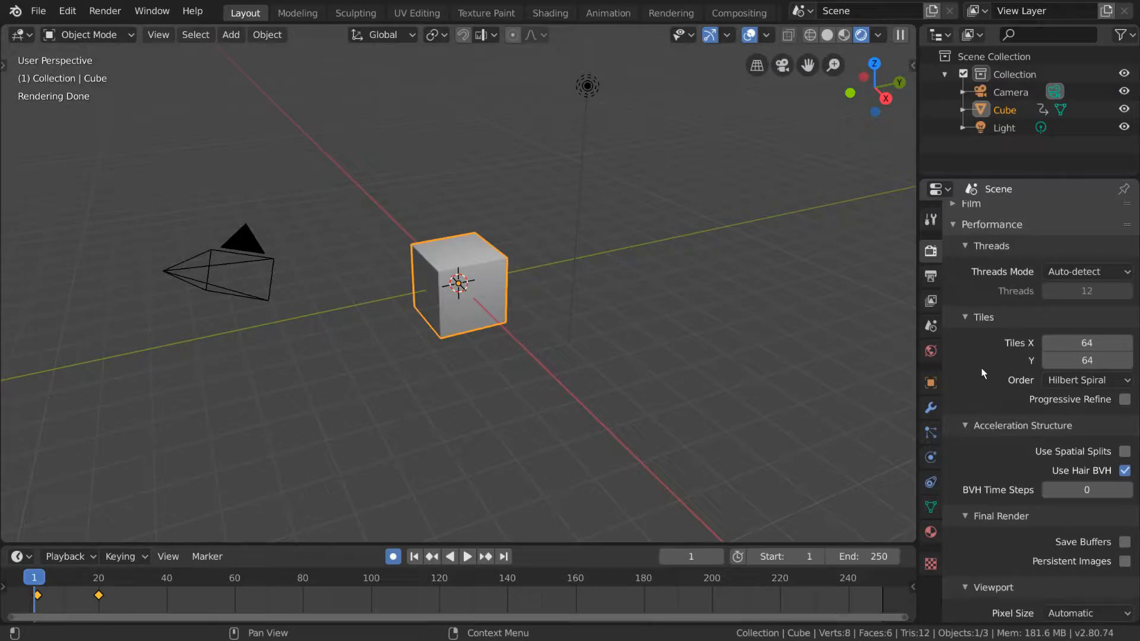
key(F12)
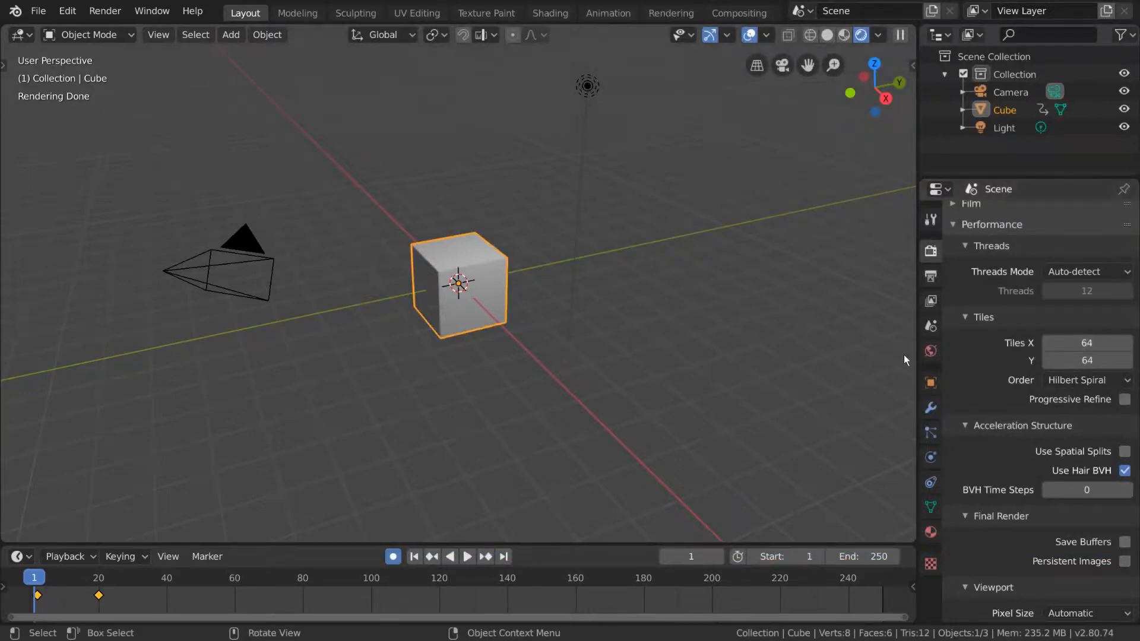
Test-render the current frame on the CPU, stop the render, and set the Cycles device to GPU Compute.
key(F12)
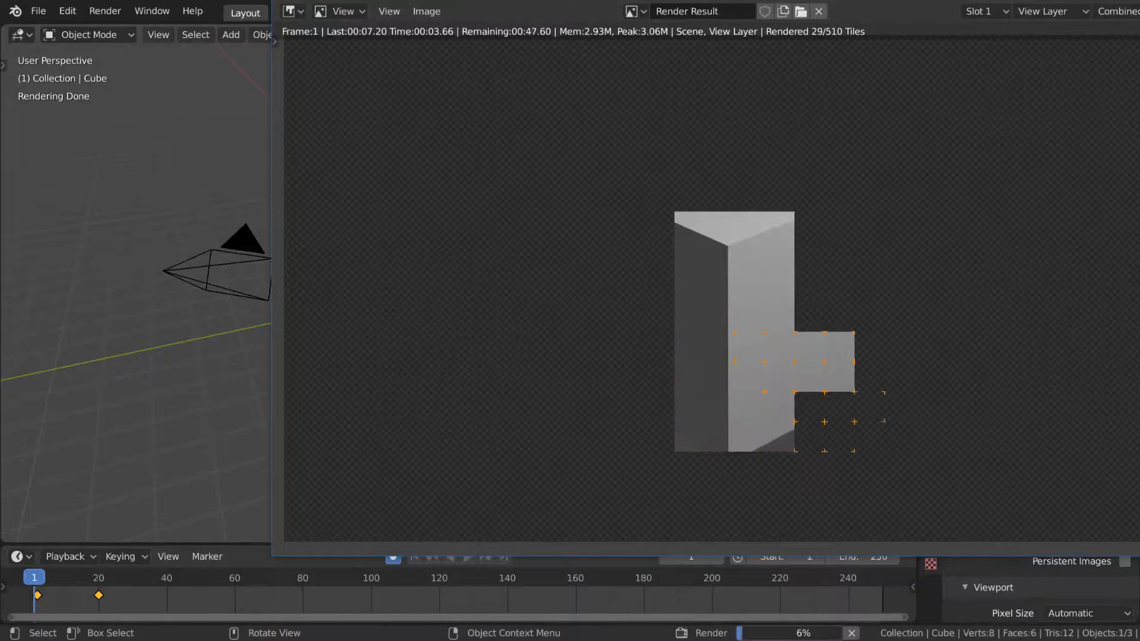
key(Escape)
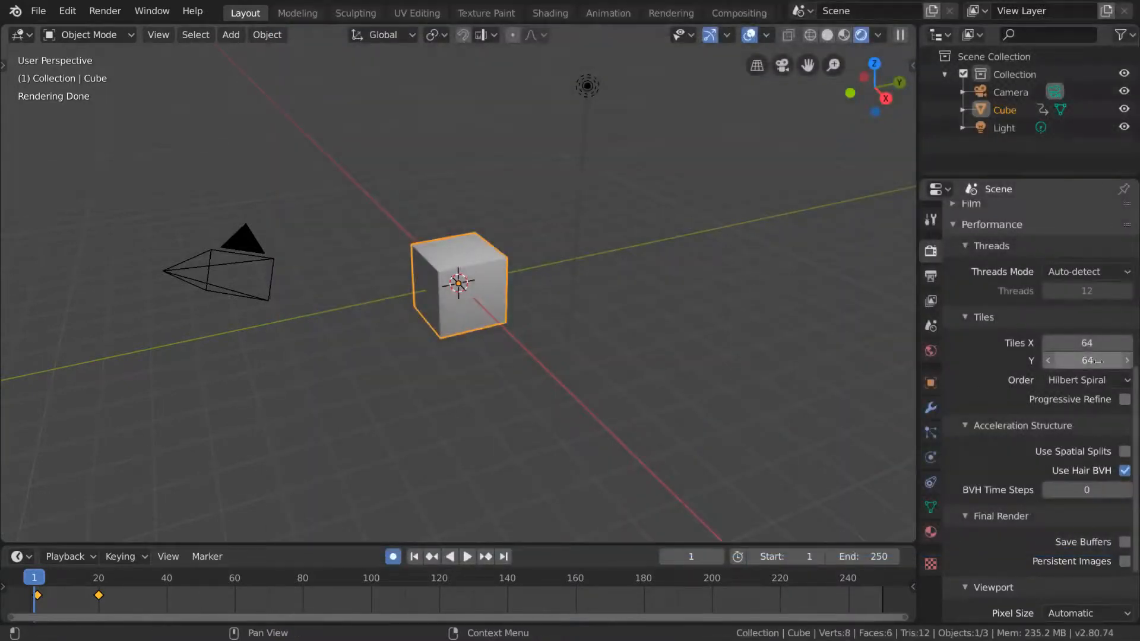
scroll(1095, 360, up, 20)
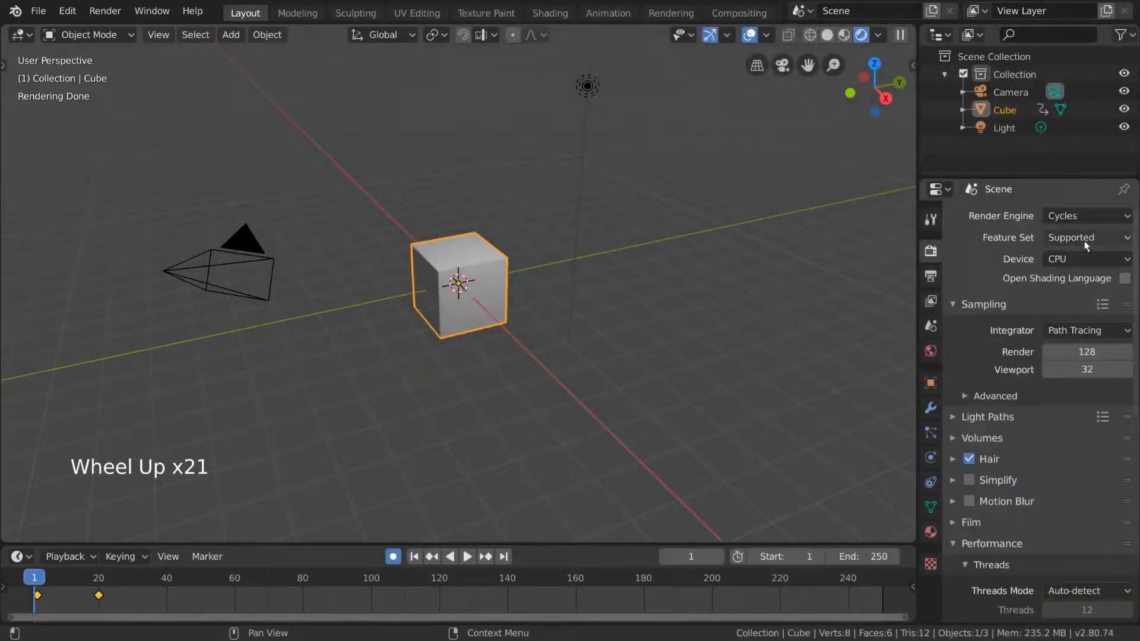
drag(1096, 256, 1096, 296)
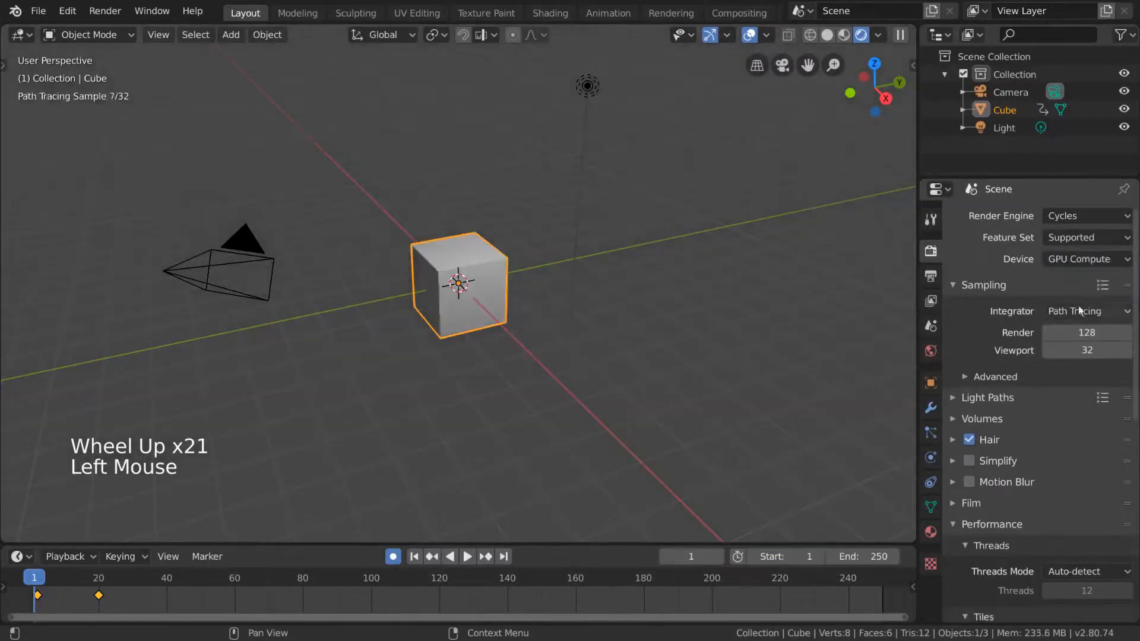
Set the render tiles to 256 in X and Y, render the current frame, and close the render window.
scroll(1078, 309, down, 17)
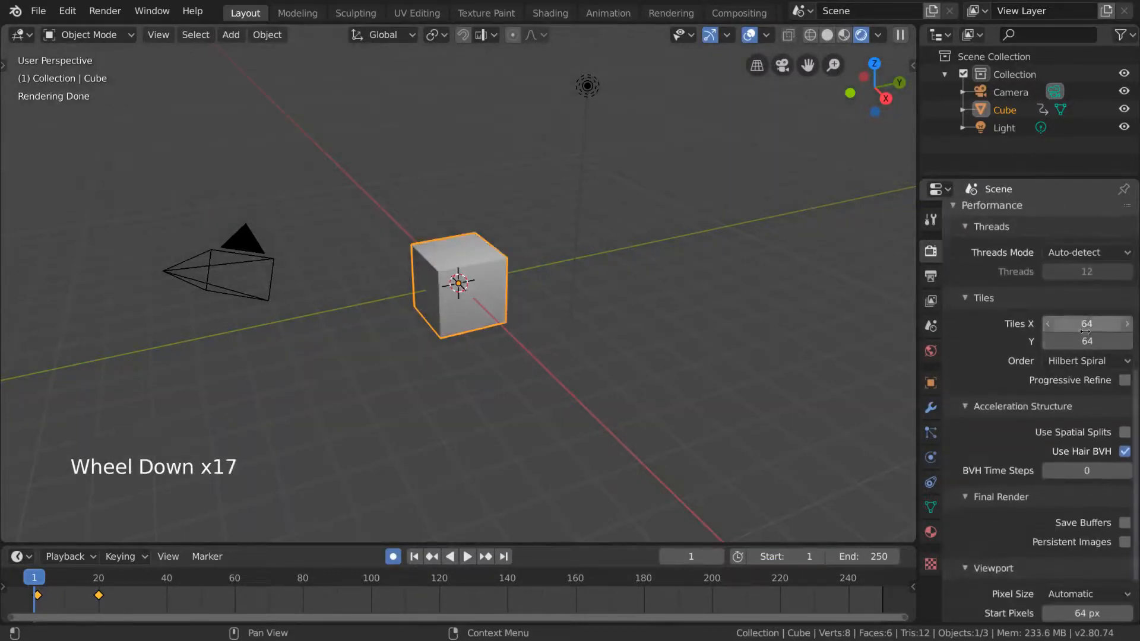
click(1086, 326)
text(256)
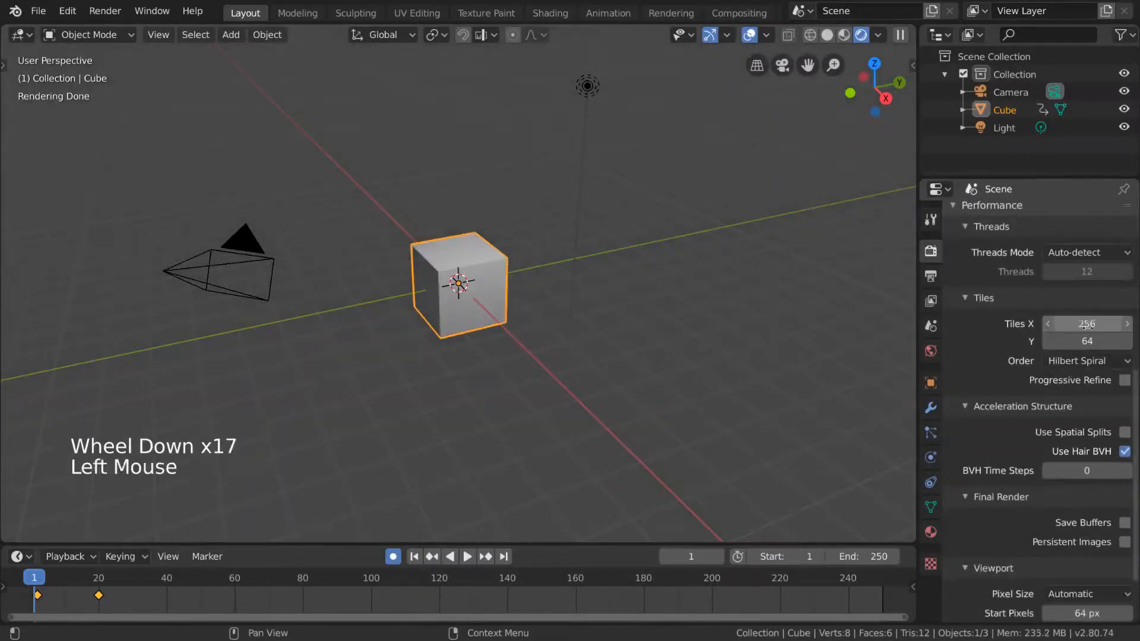
click(1091, 339)
text(256)
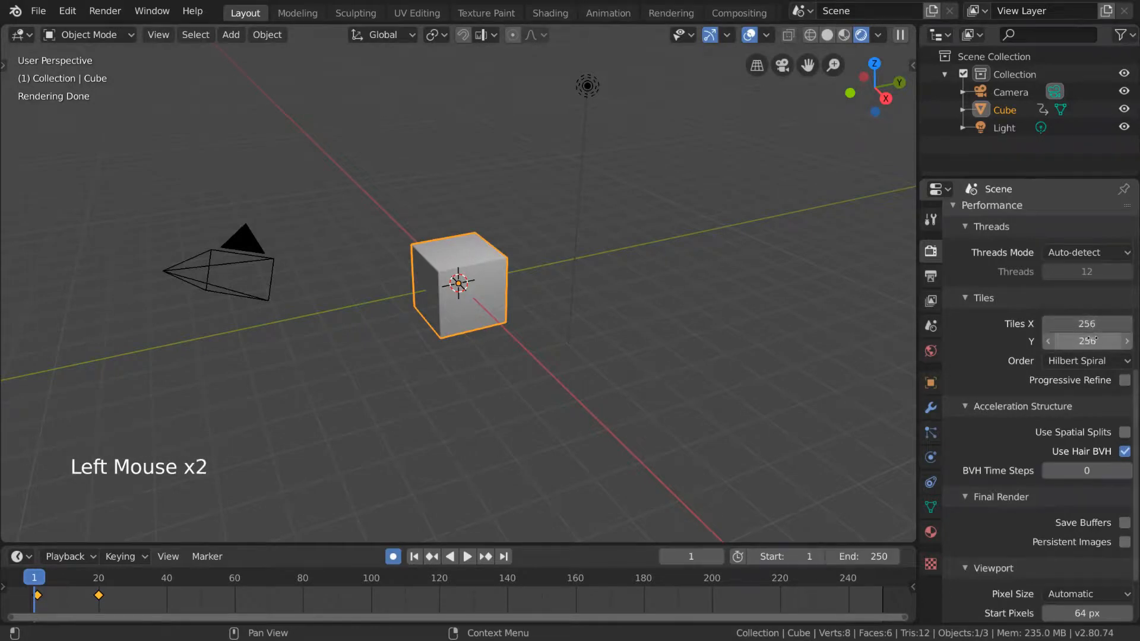
key(Return)
key(F12)
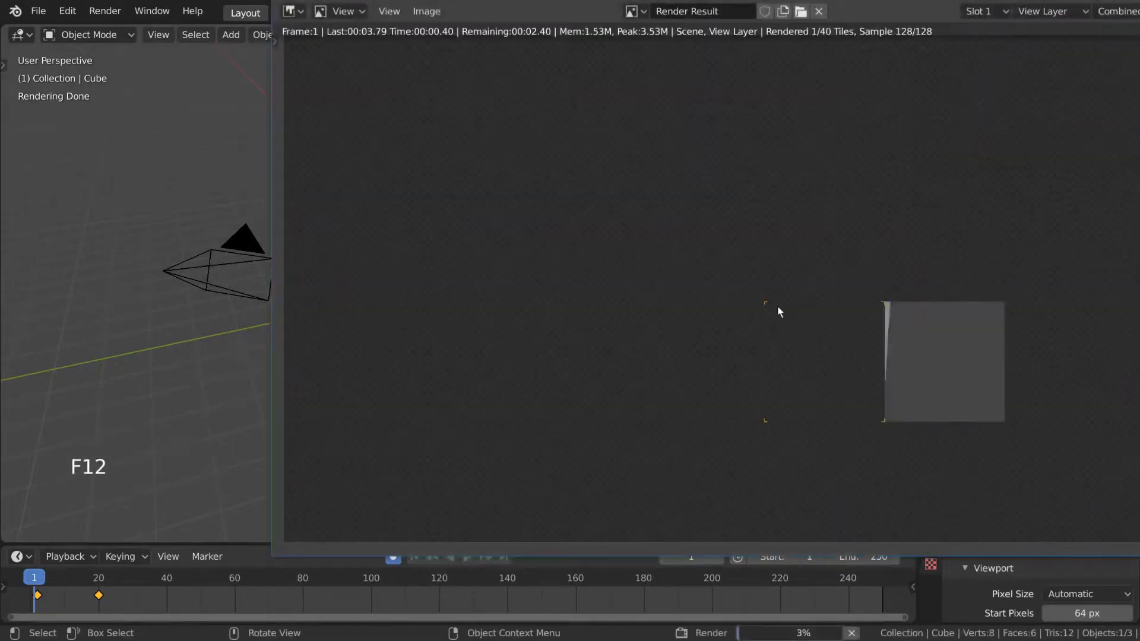
drag(907, 0, 891, 2)
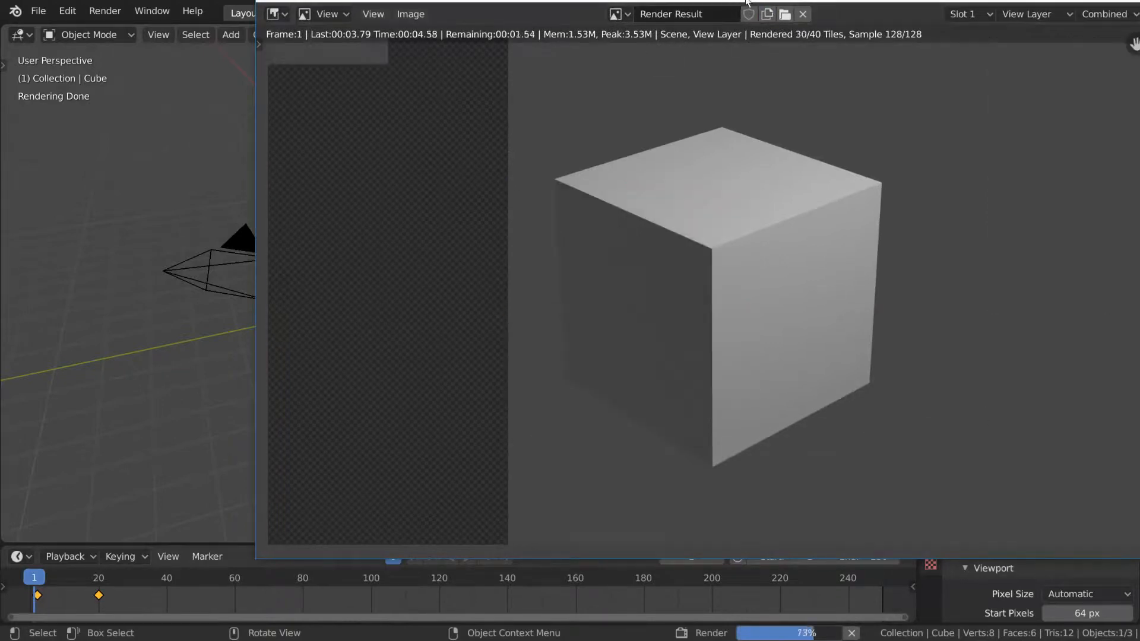
drag(746, 0, 561, 33)
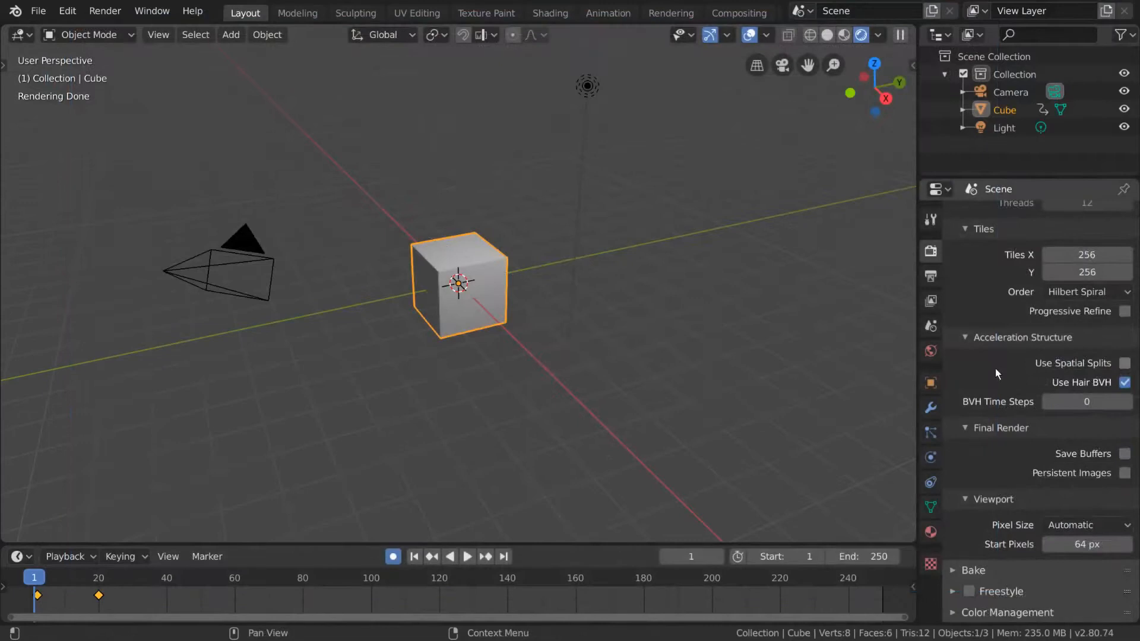
Collapse the Performance settings, examine the Bake options and collapse the Bake section.
scroll(996, 370, up, 3)
scroll(996, 370, up, 3)
scroll(996, 370, down, 7)
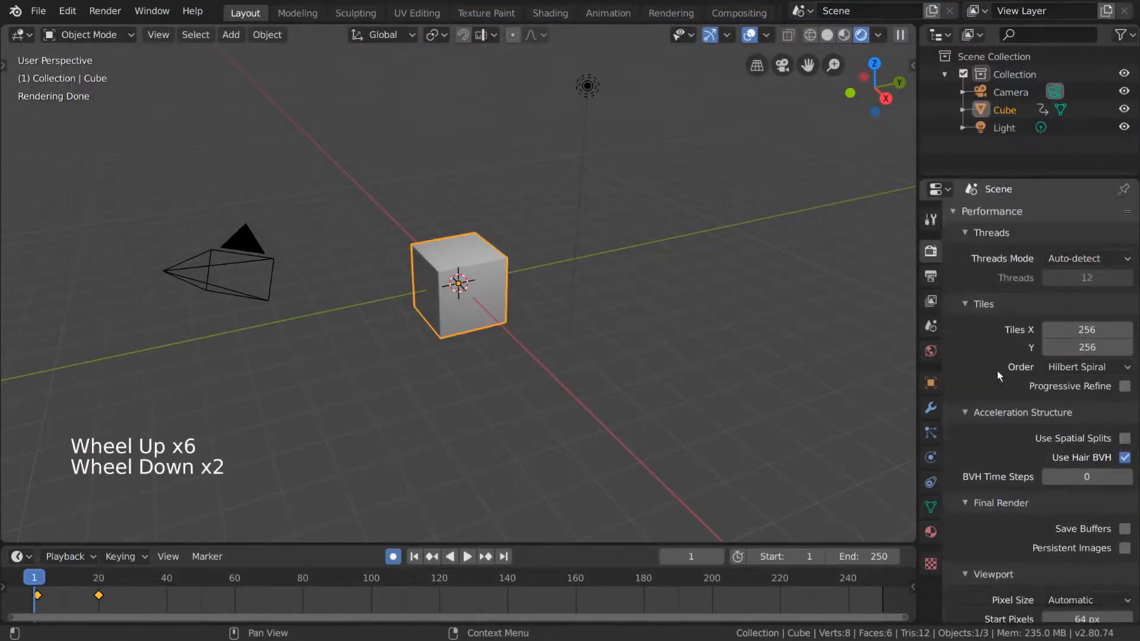
scroll(1005, 326, up, 6)
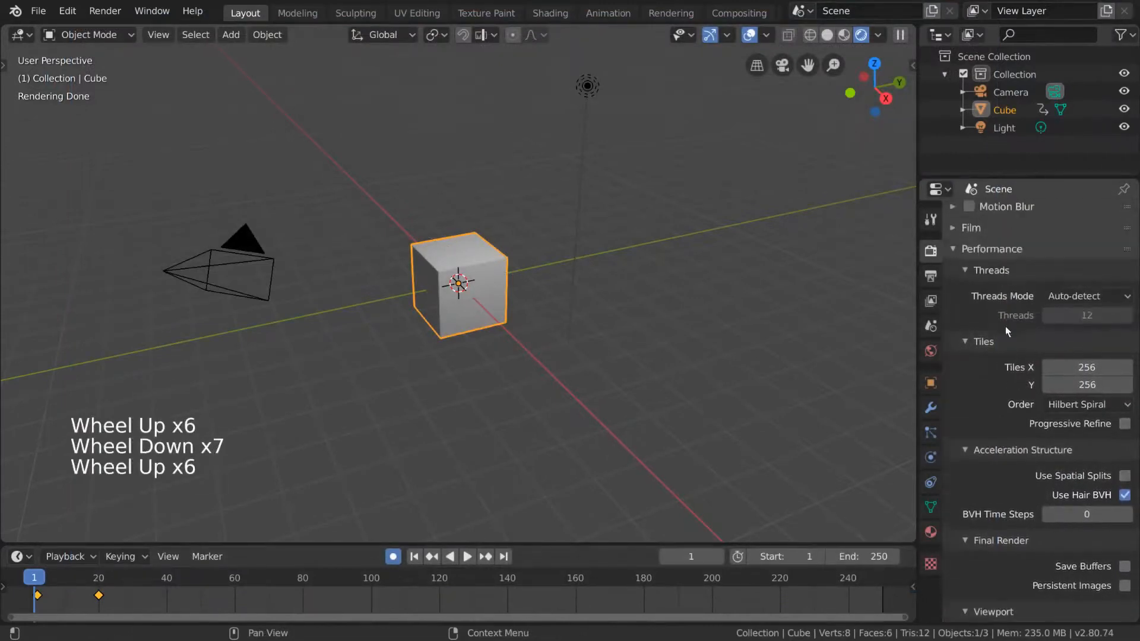
click(1007, 256)
click(1002, 545)
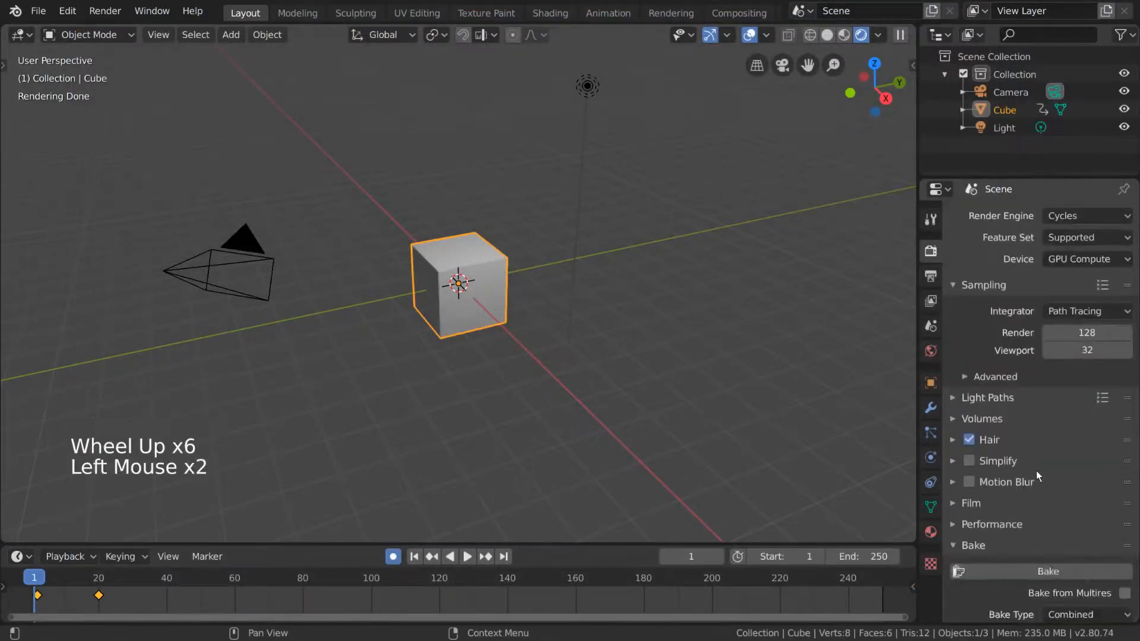
scroll(1036, 472, down, 18)
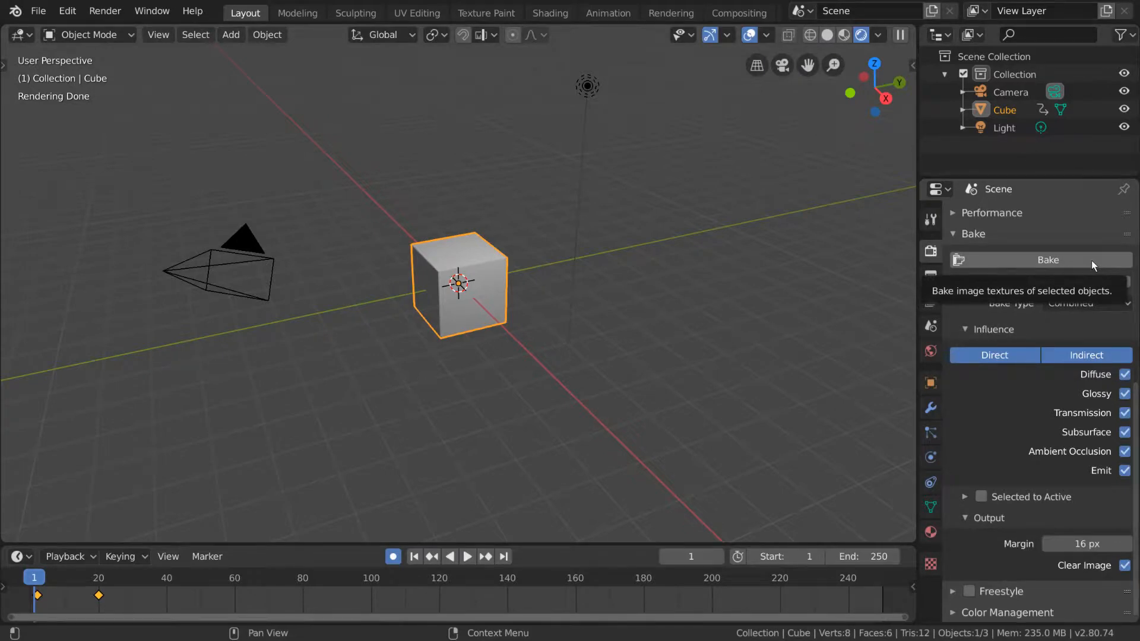
click(1006, 235)
Set the render engine to Workbench and switch the viewport to Solid shading to compare its shading options.
click(1080, 216)
click(1062, 255)
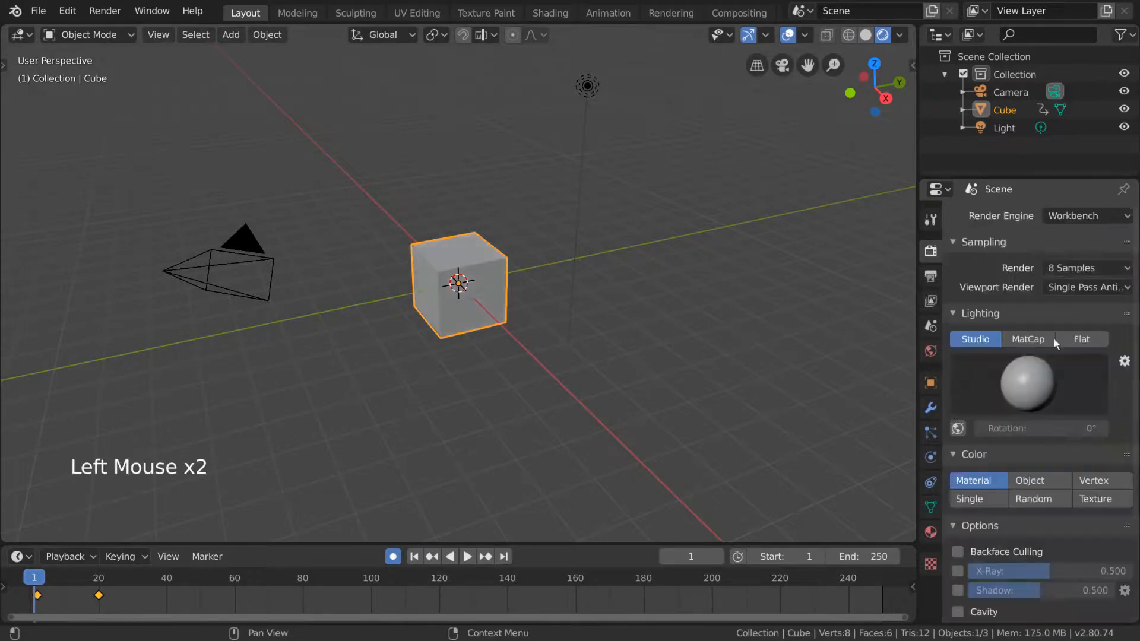
click(867, 34)
click(906, 37)
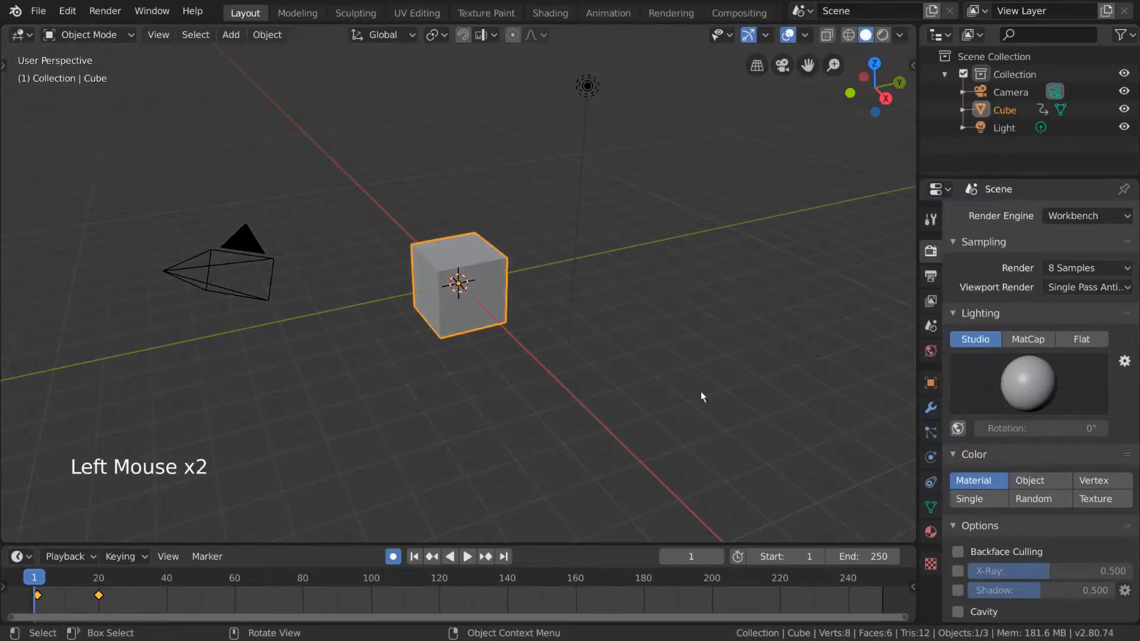
Review the Workbench render anti-aliasing choices, keep 8 Samples, and look through the remaining settings.
click(1115, 268)
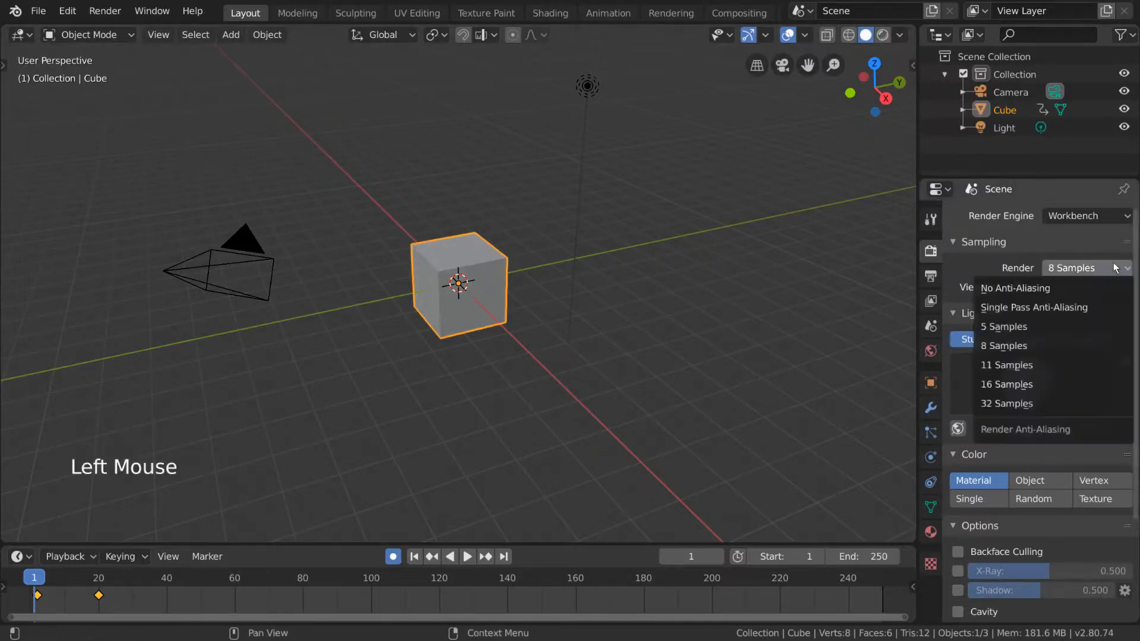
click(1053, 347)
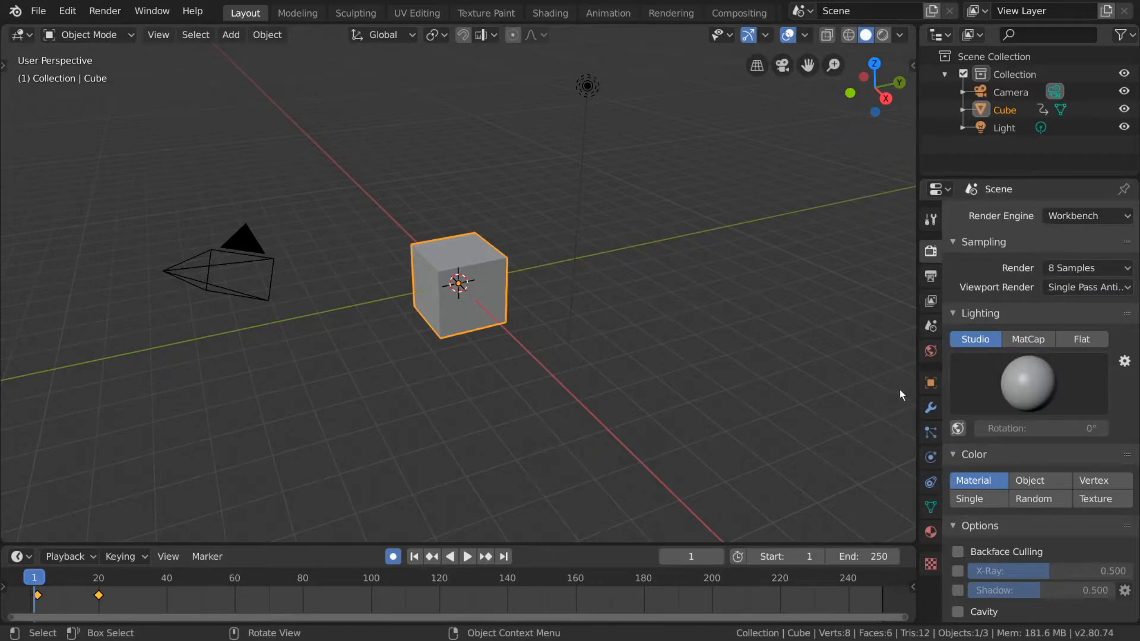
scroll(1048, 376, down, 7)
scroll(1048, 373, up, 2)
scroll(1049, 373, up, 3)
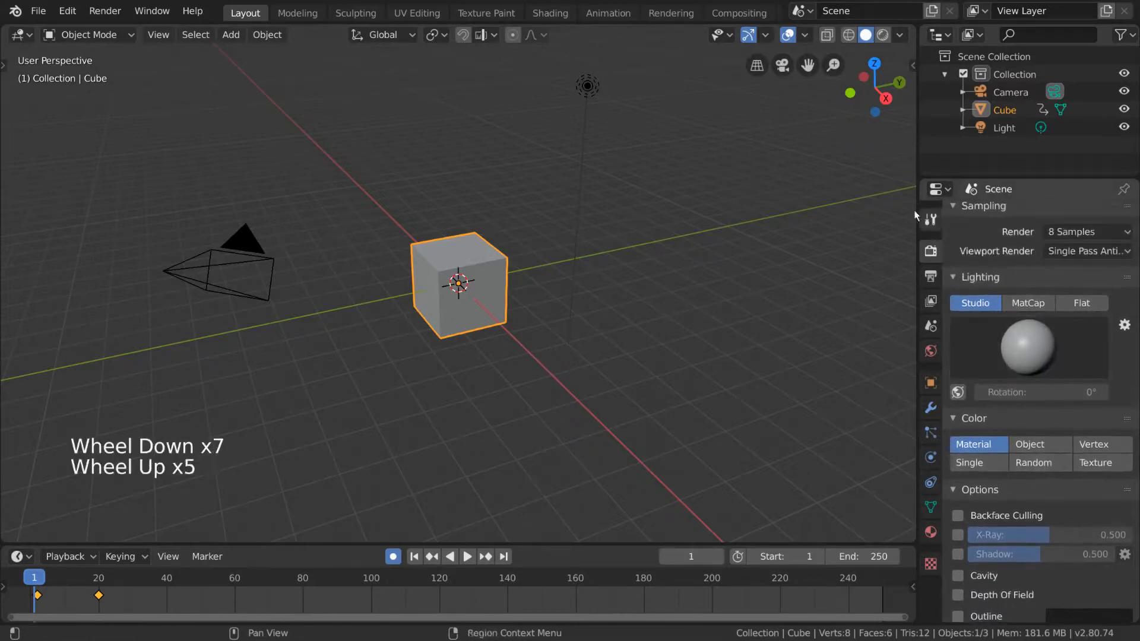
Switch the viewport to Rendered shading and review the Workbench Lighting, Color and Options sections.
click(885, 37)
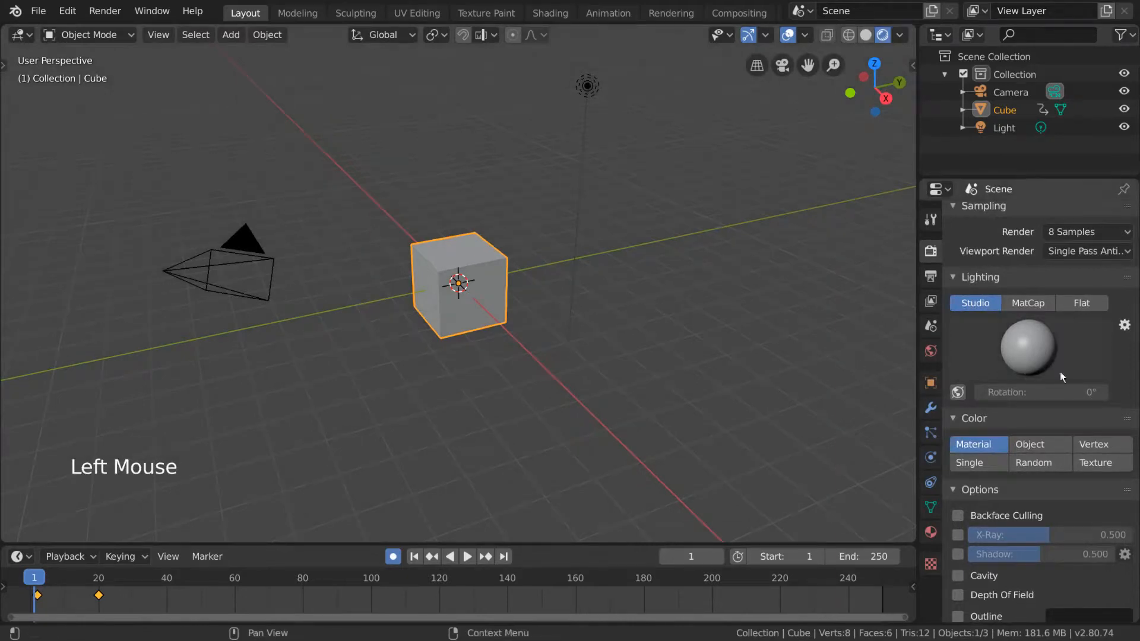
click(988, 277)
click(988, 304)
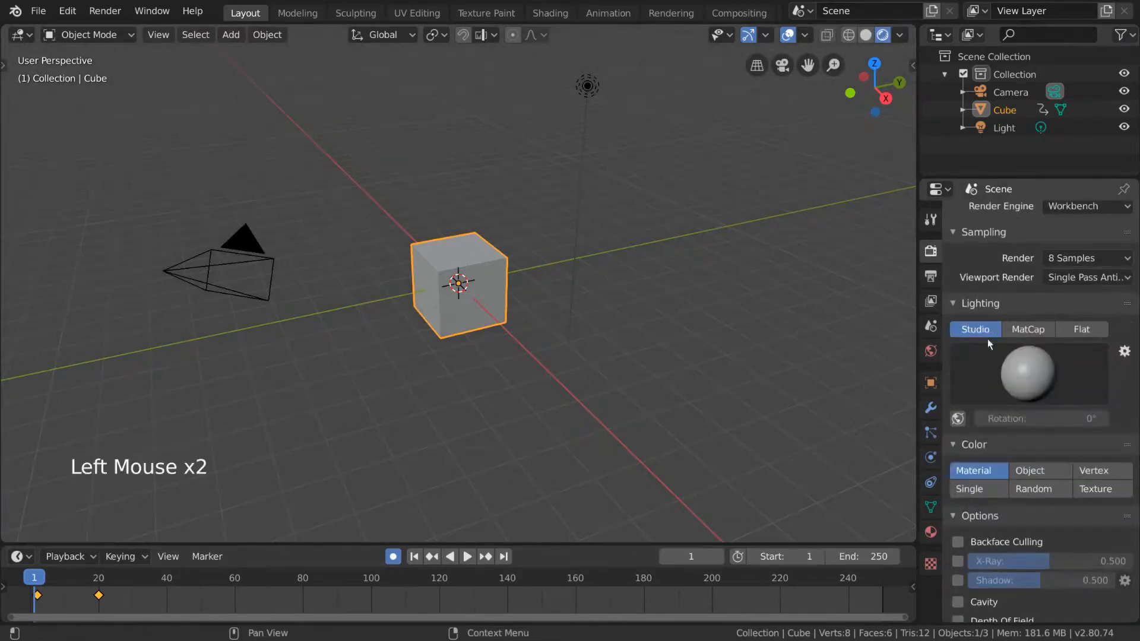
click(986, 446)
click(986, 445)
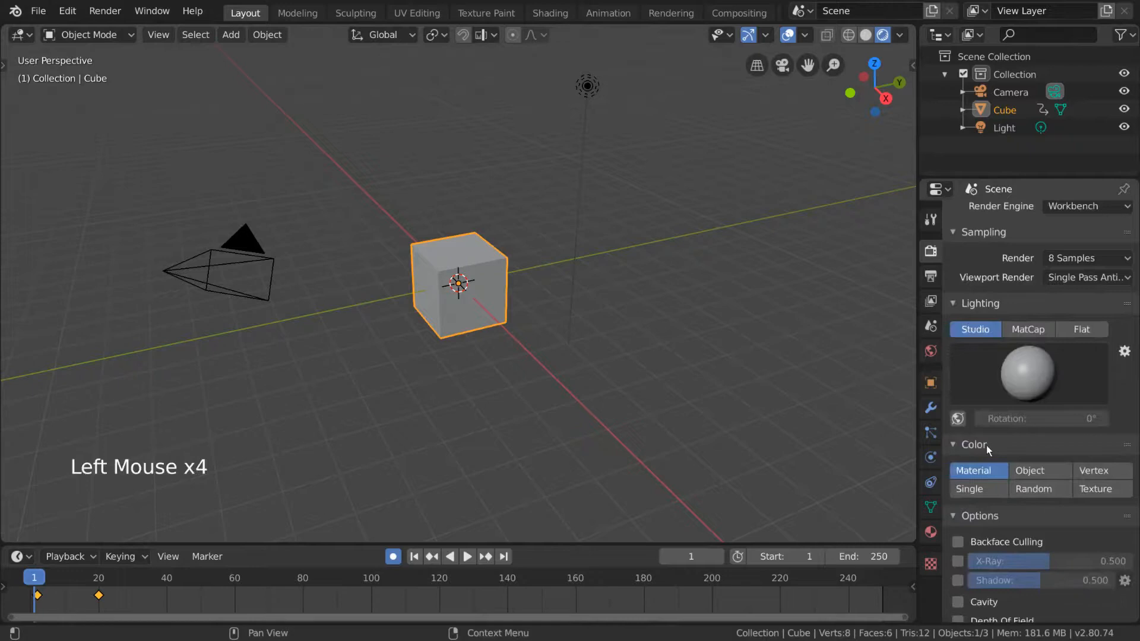
click(985, 517)
click(1000, 524)
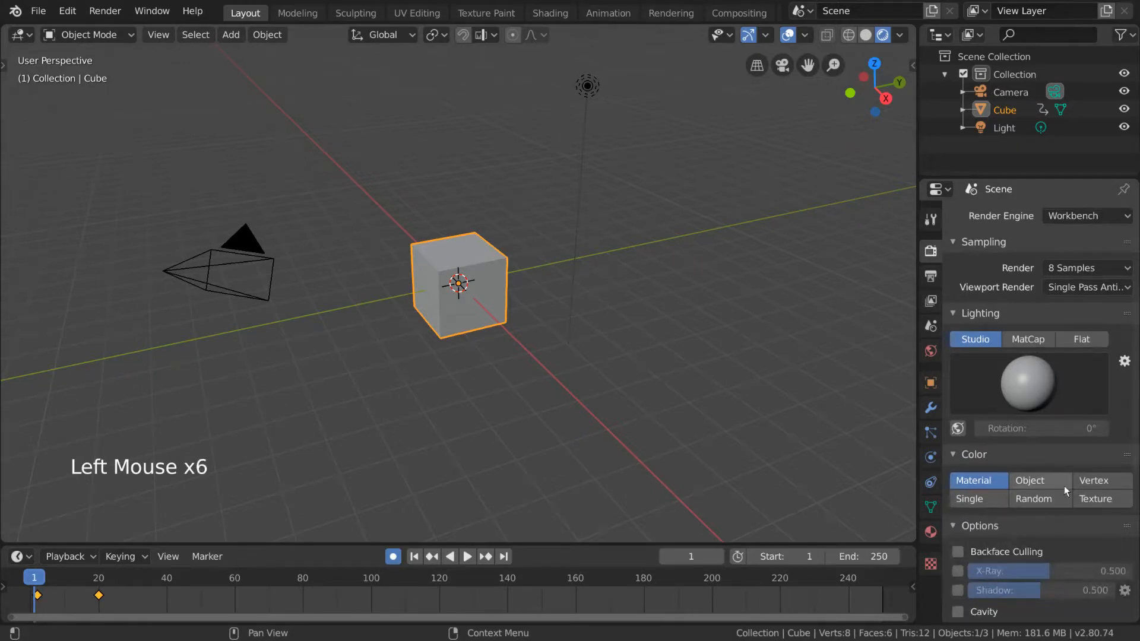
Choose the fourth Studio light preset for Workbench, enable world space lighting and adjust the light's rotation.
scroll(1065, 475, down, 5)
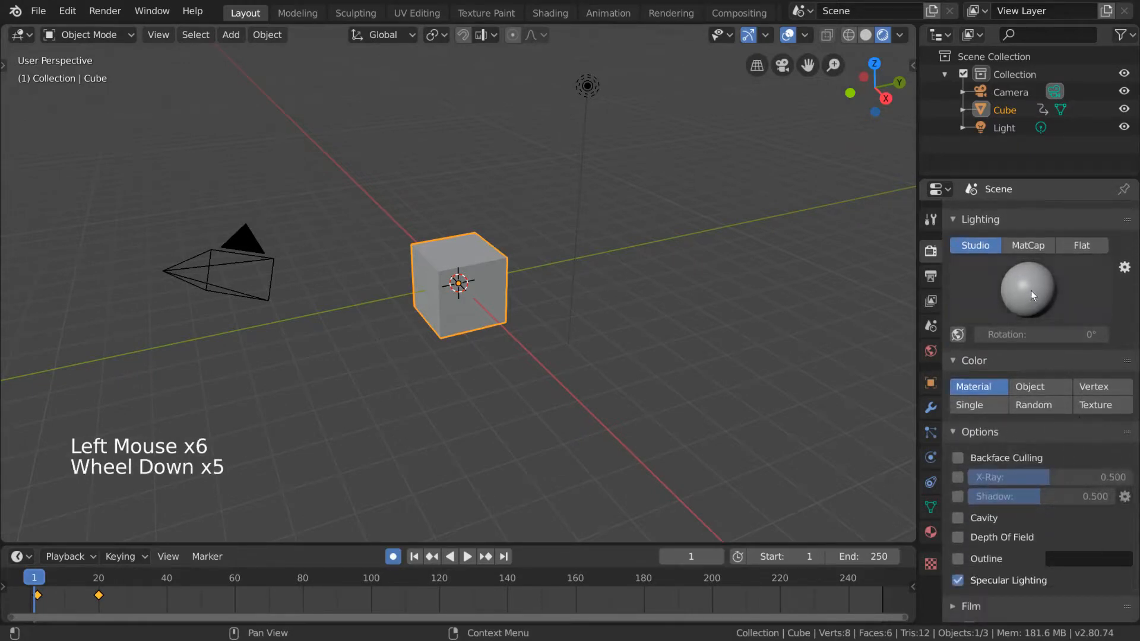
click(976, 245)
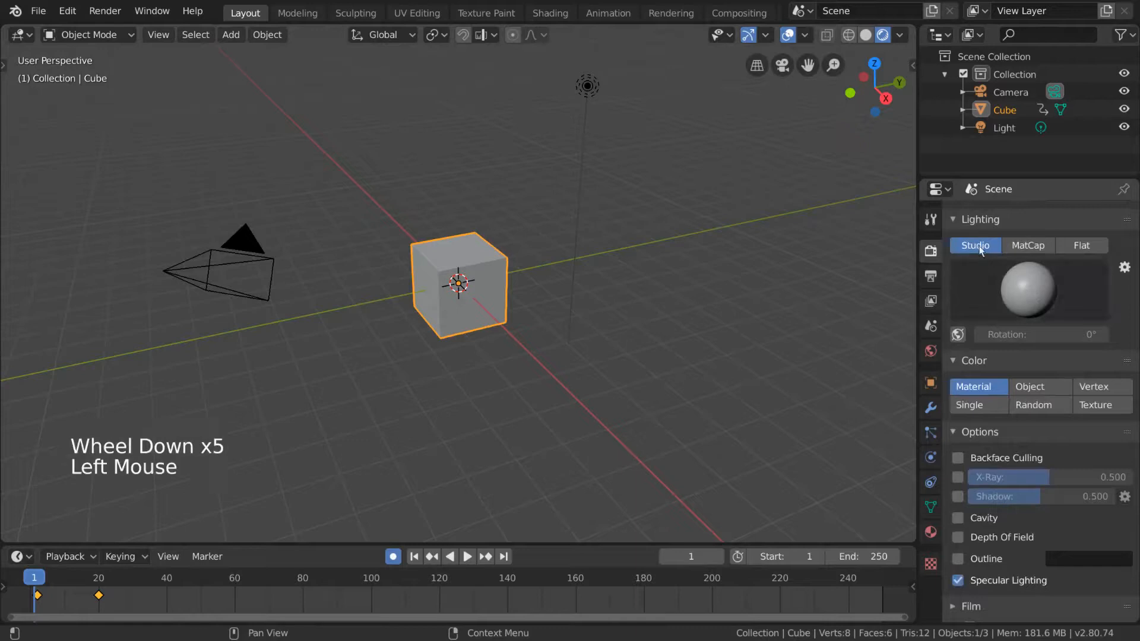
click(1036, 292)
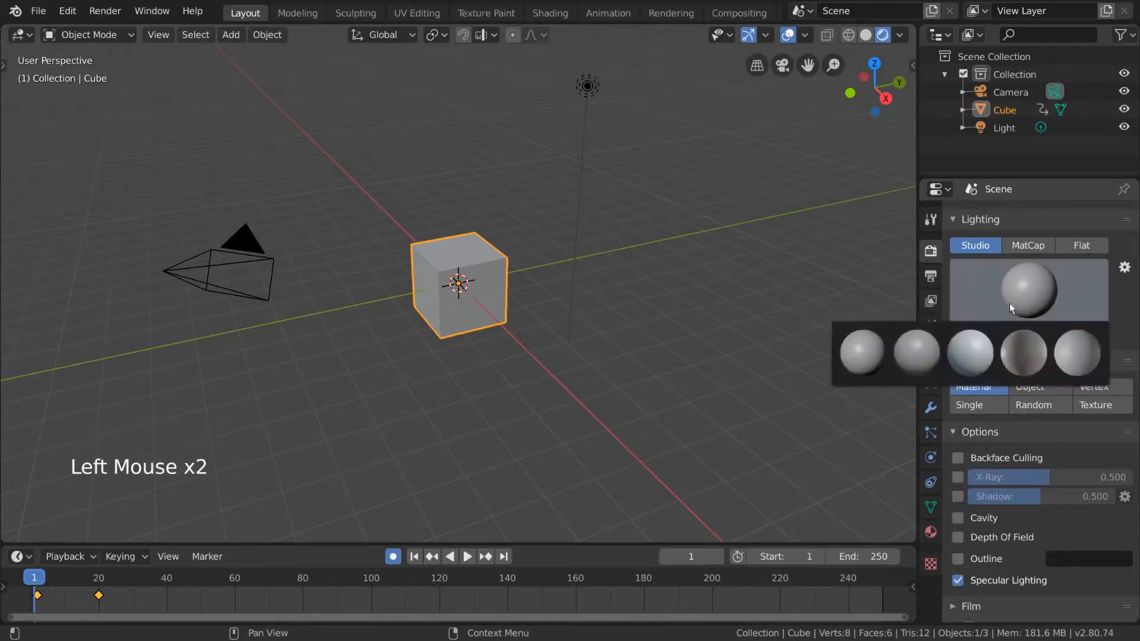
click(1026, 361)
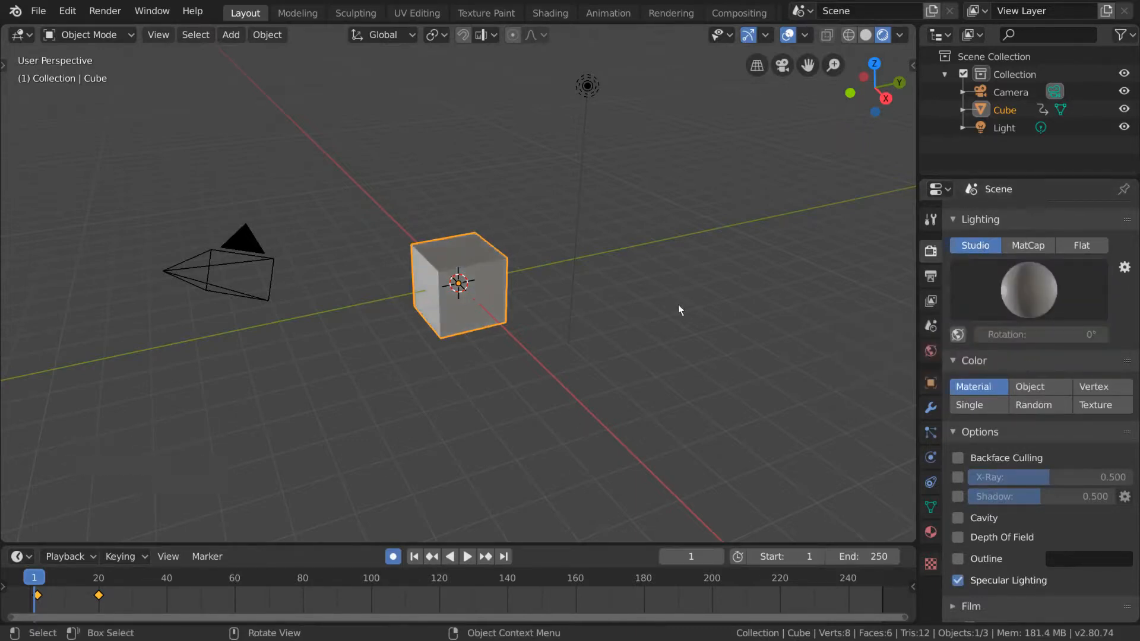
click(958, 335)
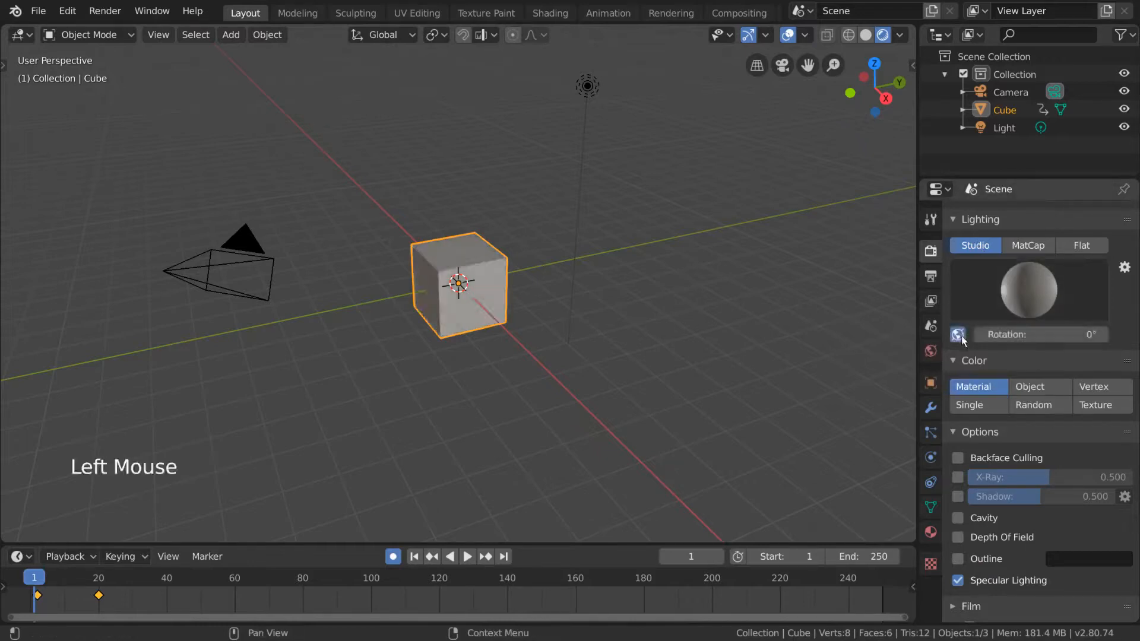
mouse_move(1052, 330)
mouse_down()
mouse_move(1092, 334)
mouse_move(1044, 335)
mouse_move(1071, 318)
mouse_up()
Switch the lighting to MatCap, try the beige and matte red matcaps, and choose the multicoloured normal-style one.
click(1036, 248)
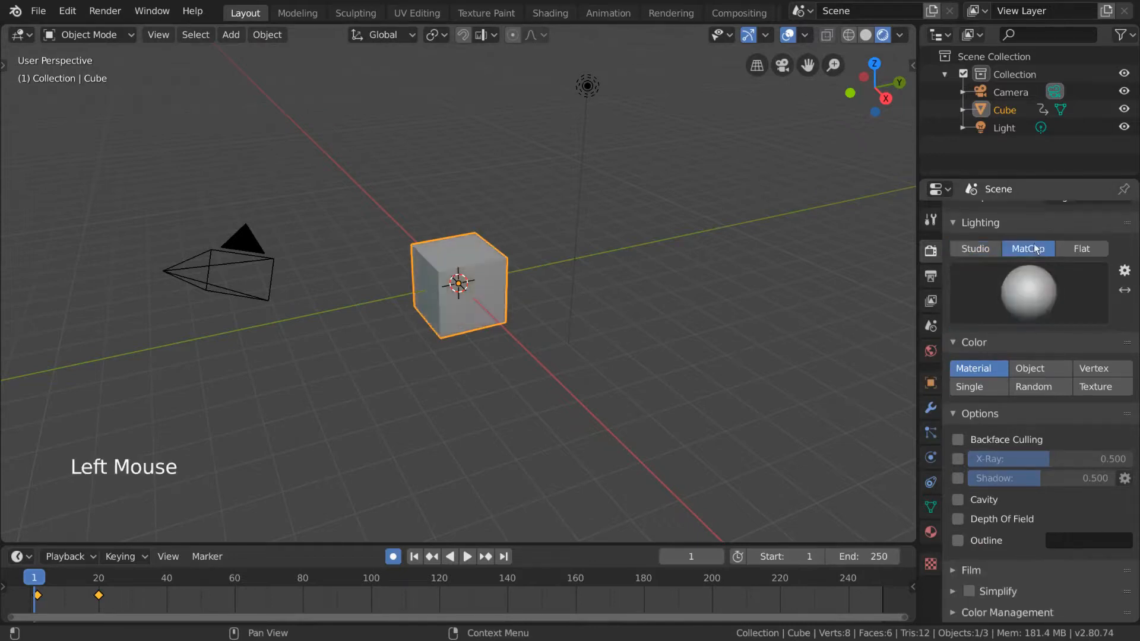
click(1045, 291)
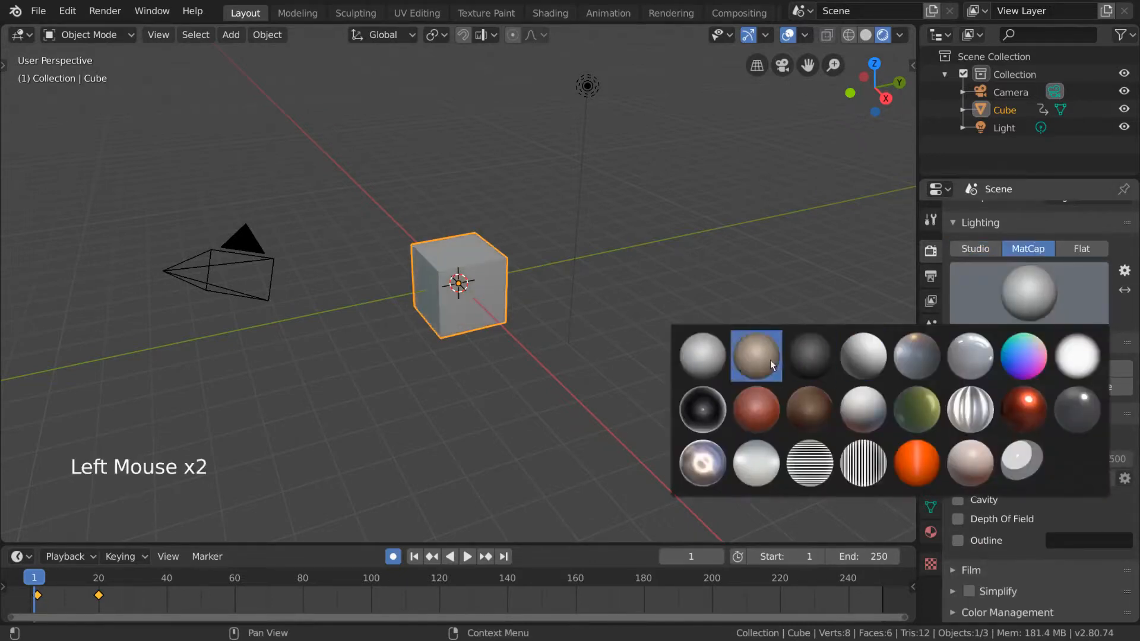
click(772, 359)
drag(1048, 291, 763, 409)
click(1035, 289)
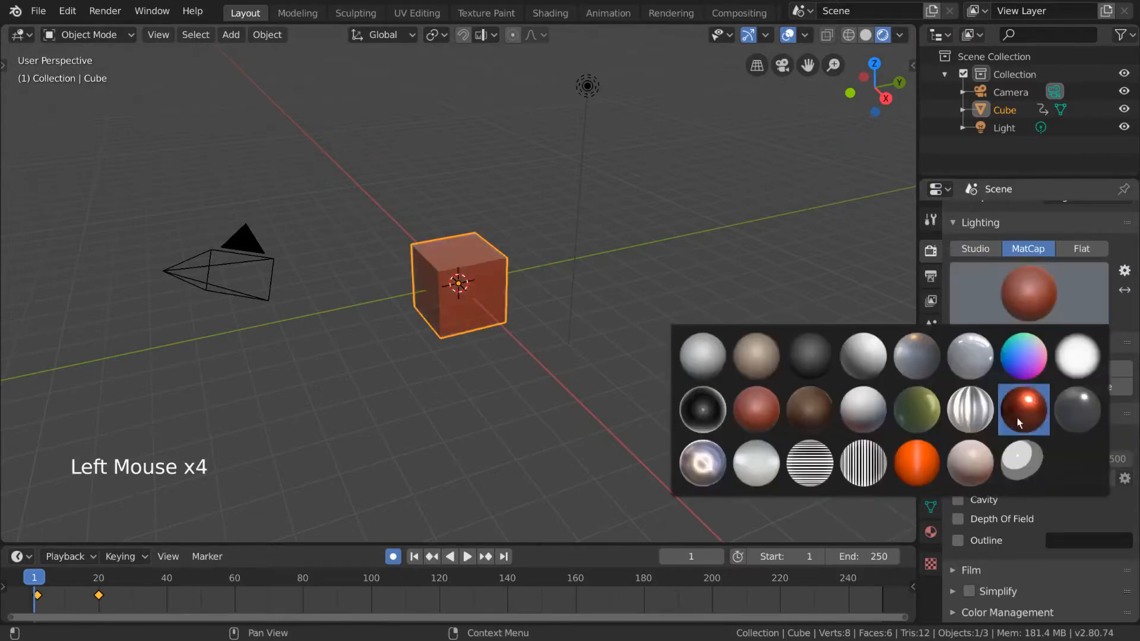
click(1033, 369)
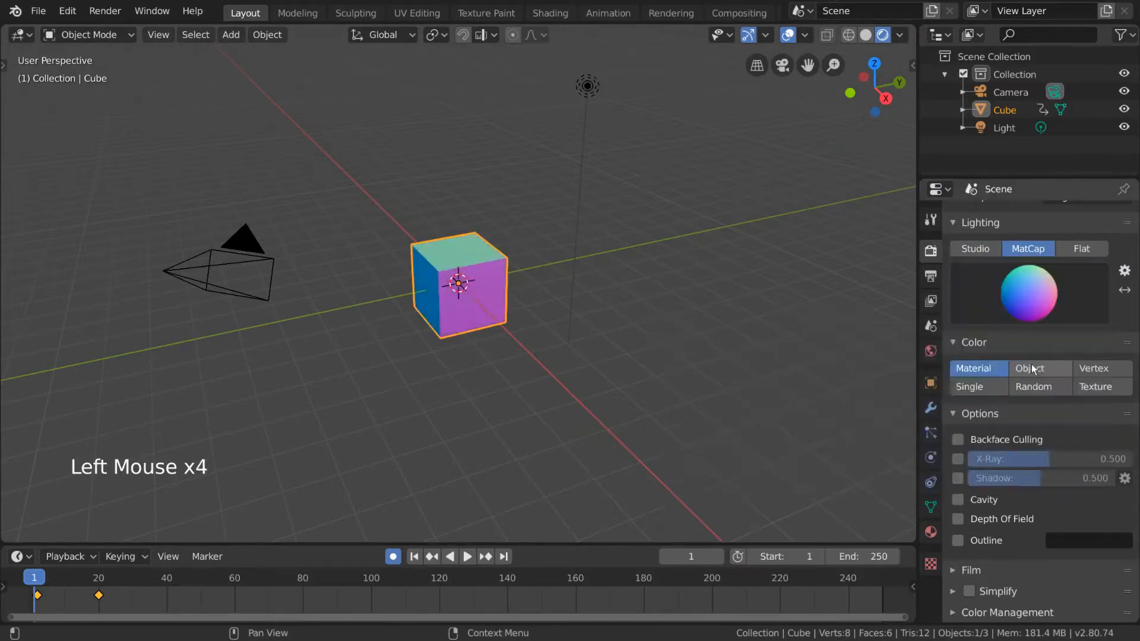
Set the Workbench lighting to Flat and the object color mode to Random.
click(1082, 247)
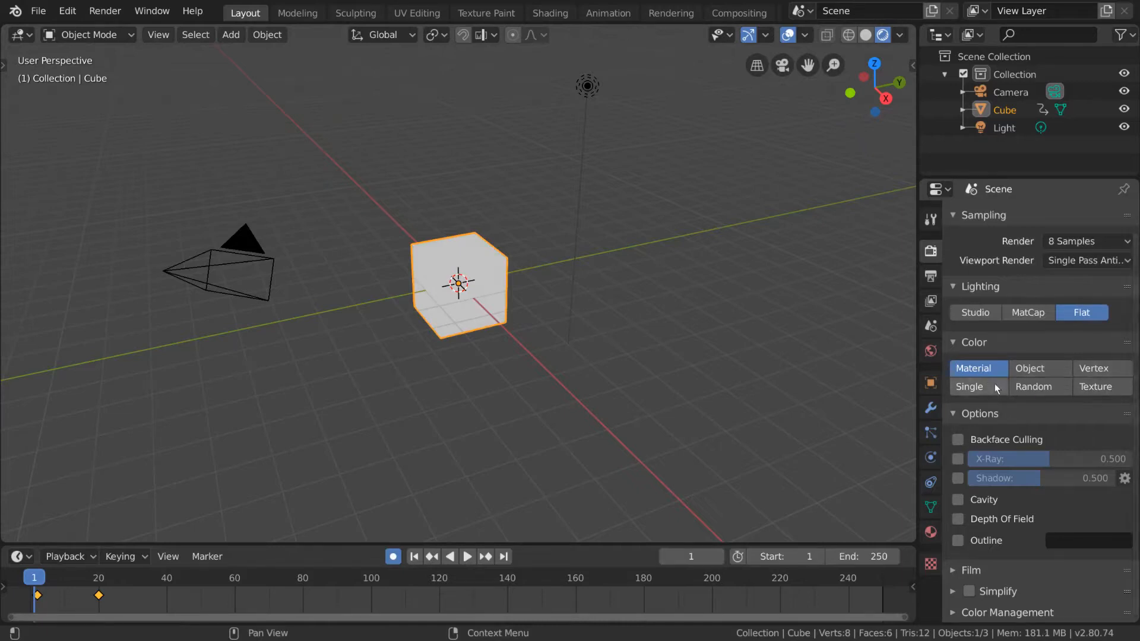
double_click(1015, 387)
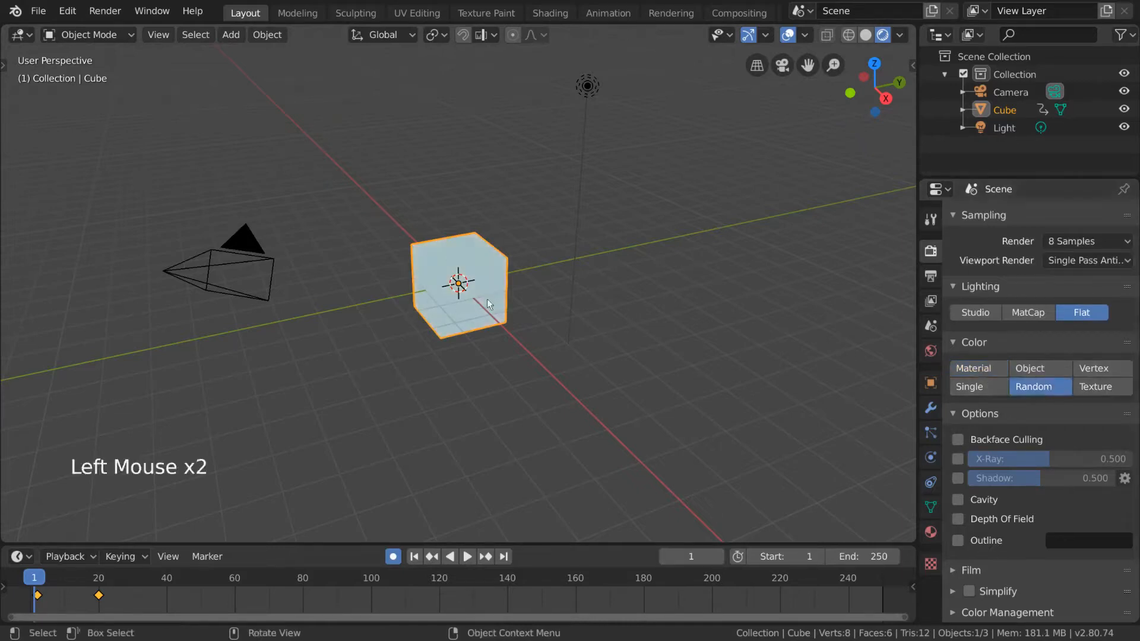
Duplicate the cube four times, placing the copies spread out around the original to show the random object colors.
key(shift+d)
click(653, 298)
key(shift+d)
click(586, 430)
key(shift+d)
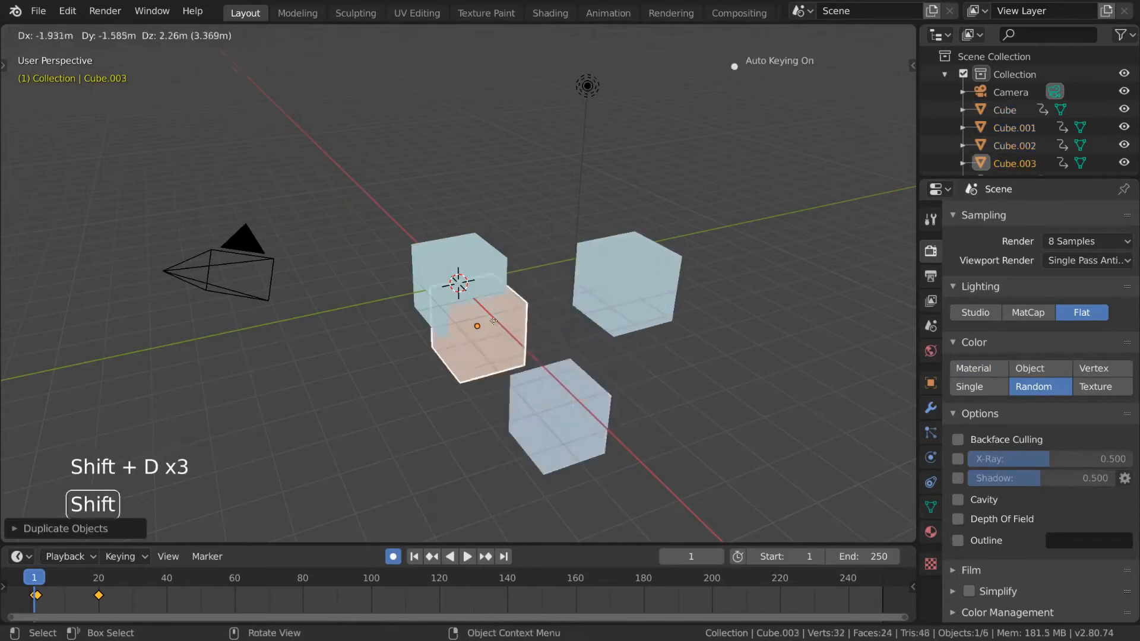
click(411, 214)
key(shift+d)
click(364, 386)
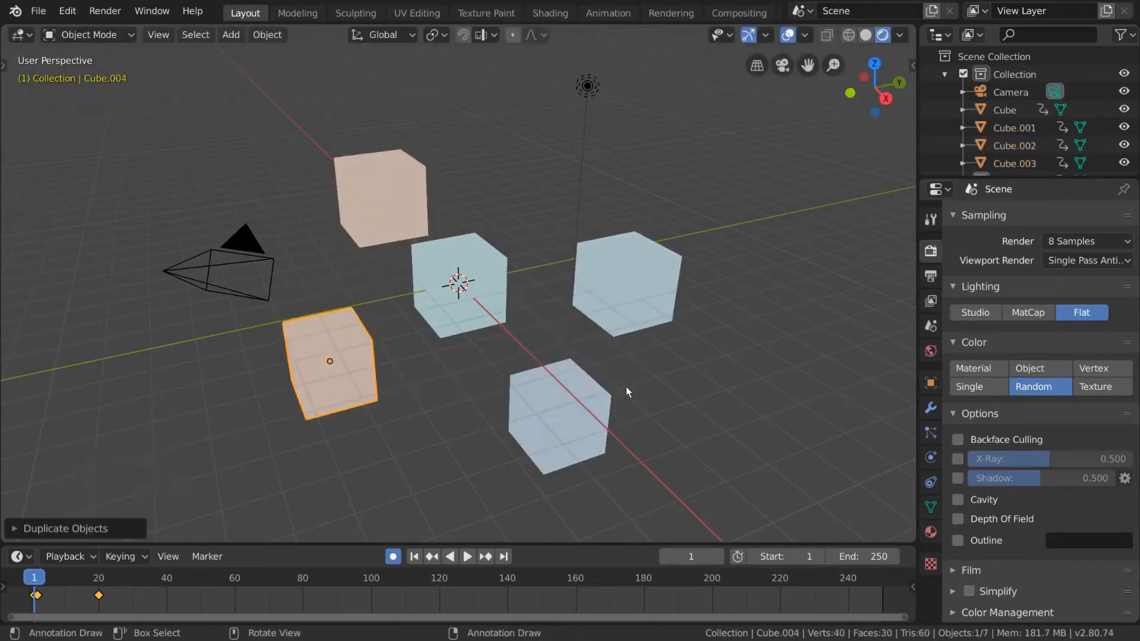
Try the Workbench options Backface Culling, X-Ray, Shadow, Depth Of Field and Outline one by one, switching each back off.
click(957, 439)
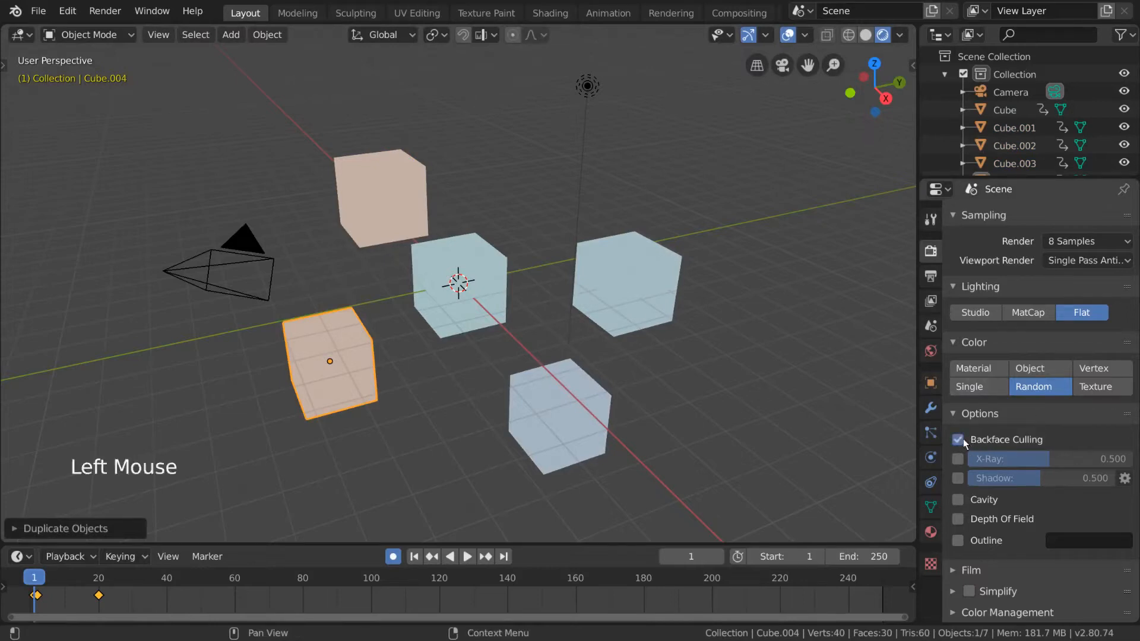
click(960, 439)
click(957, 457)
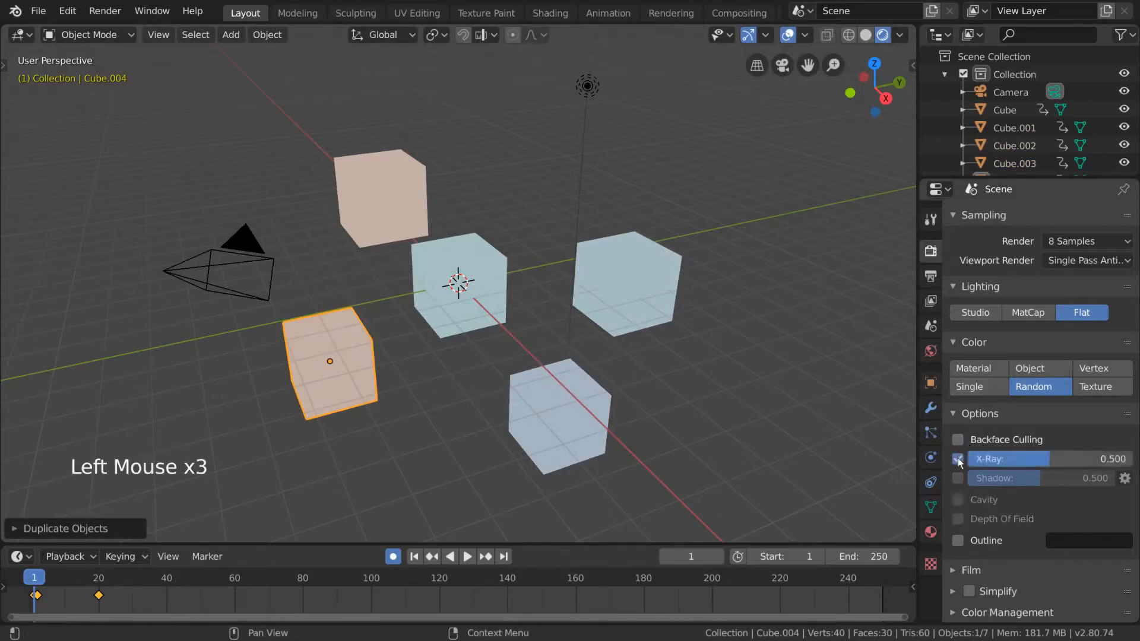
click(956, 459)
click(957, 478)
click(956, 477)
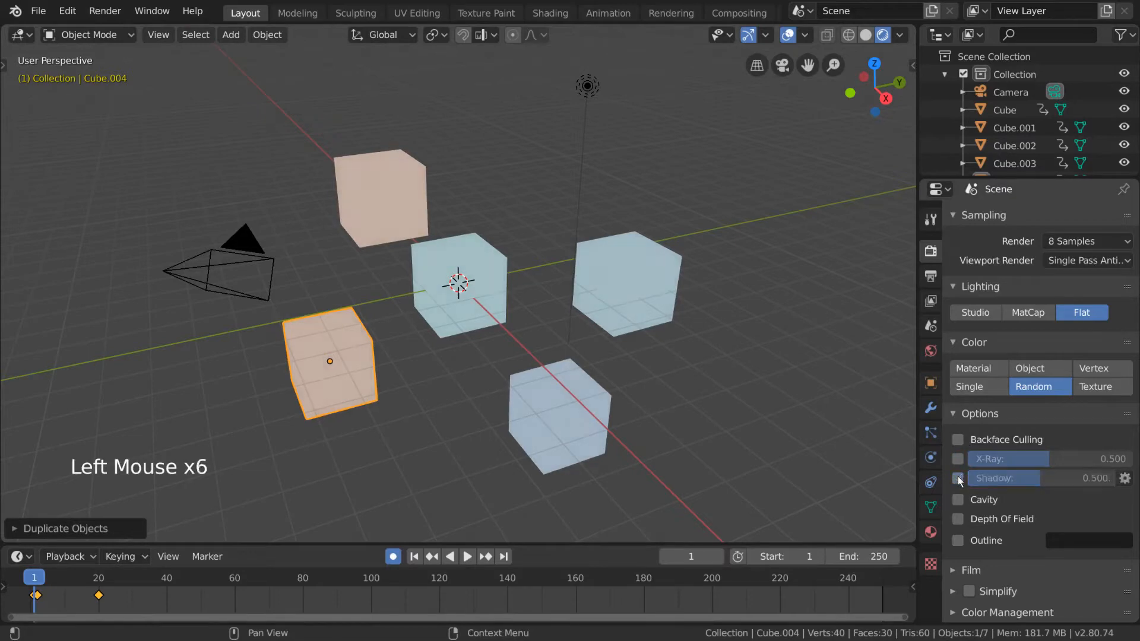
click(958, 521)
click(958, 521)
click(958, 541)
click(957, 540)
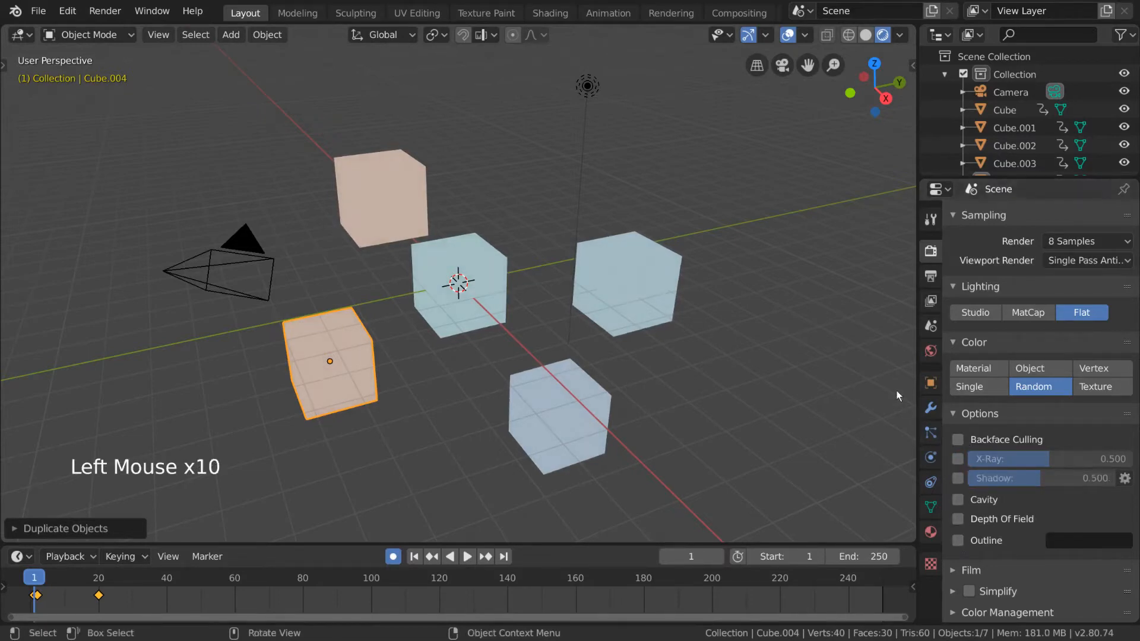
Open the scene's output properties and review the Dimensions, frame range and Output file settings.
scroll(1048, 358, up, 6)
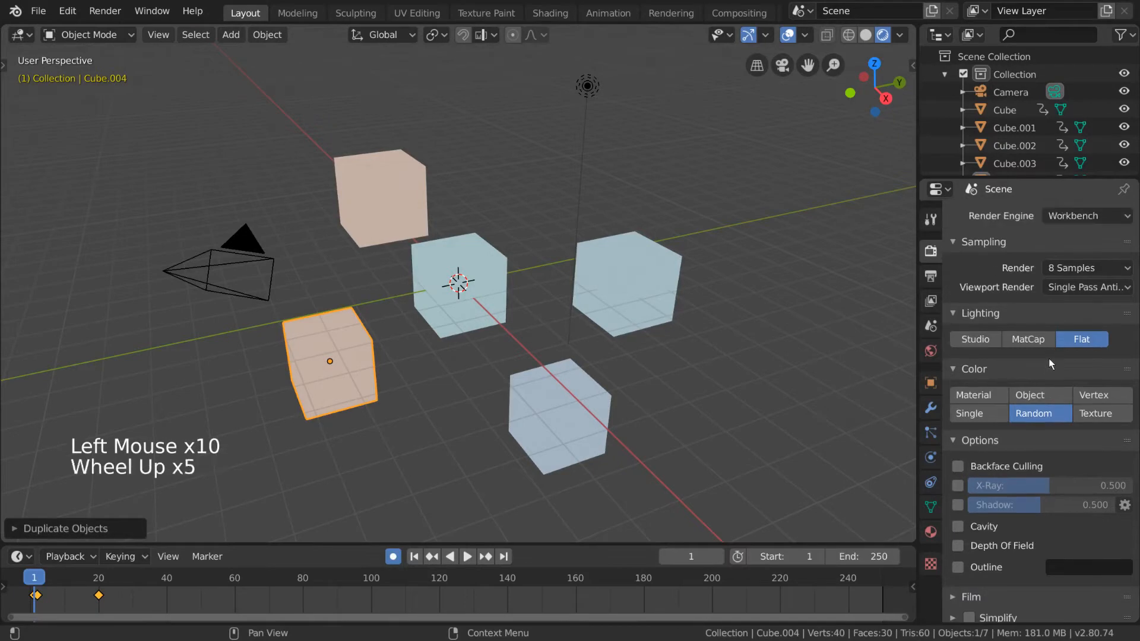
click(931, 277)
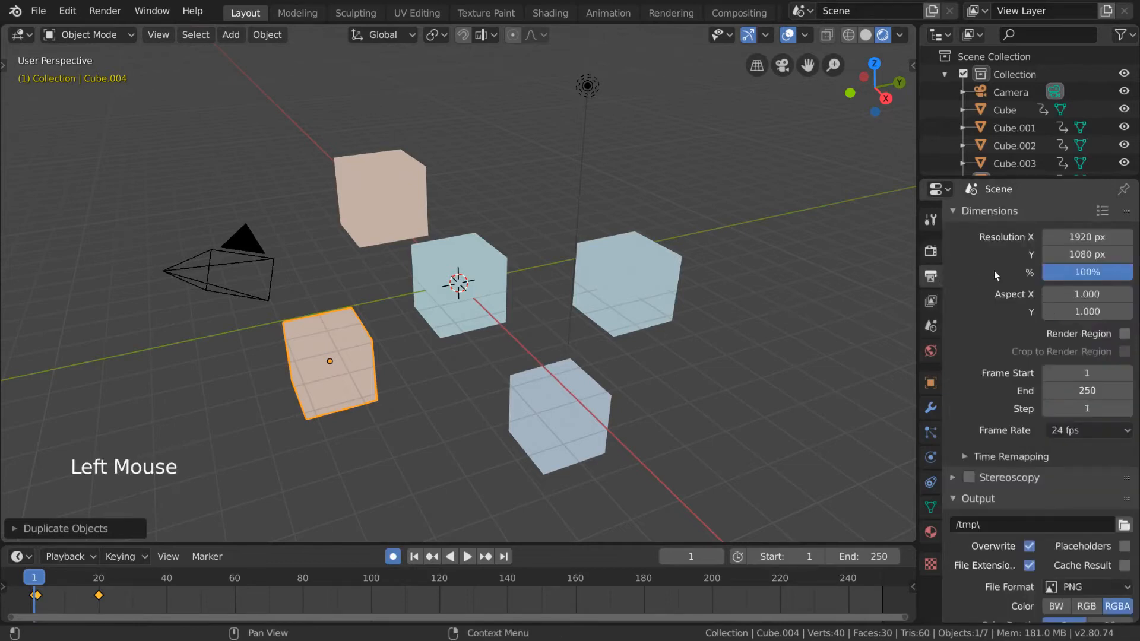
scroll(995, 285, down, 7)
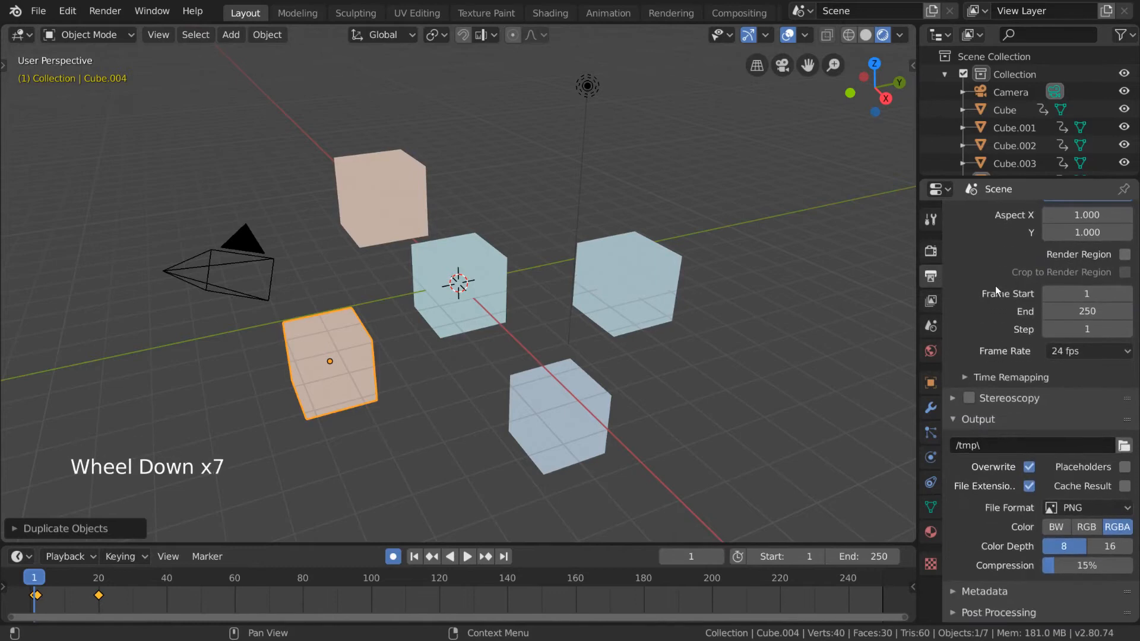